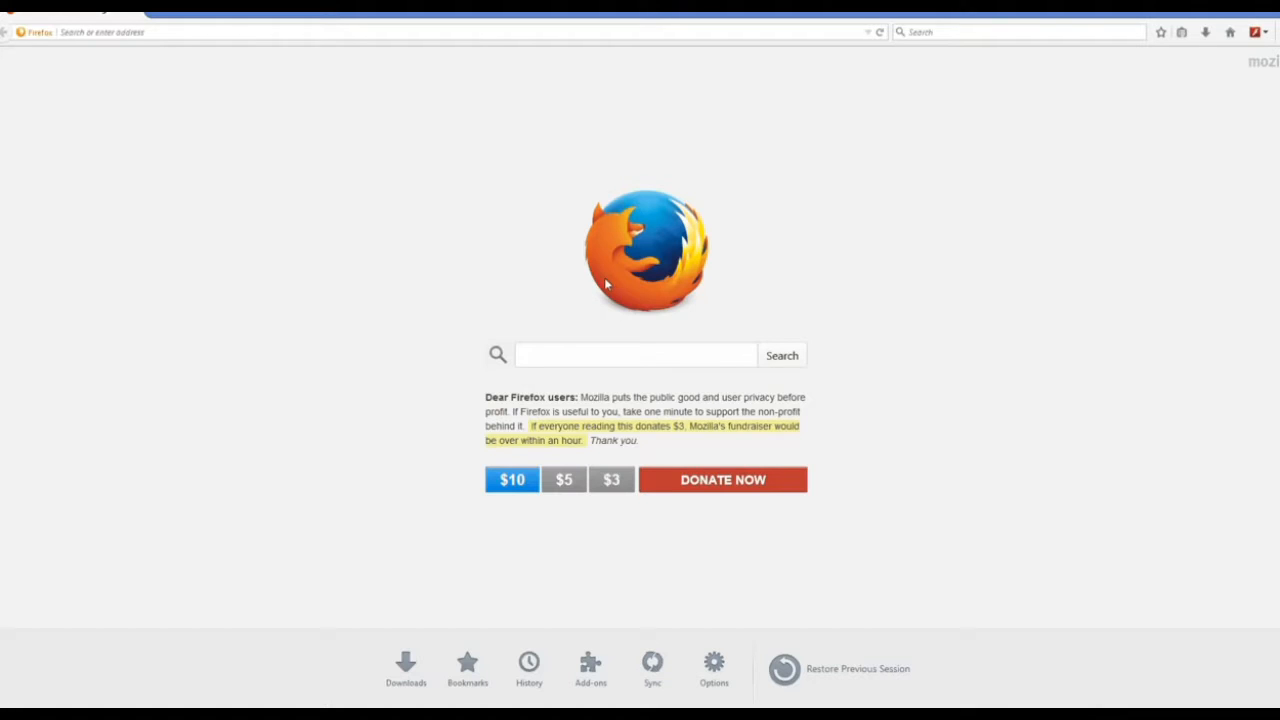
Step: Search the web for "eclipse ide" and open the Eclipse Downloads page on eclipse.org
left_click(565, 356)
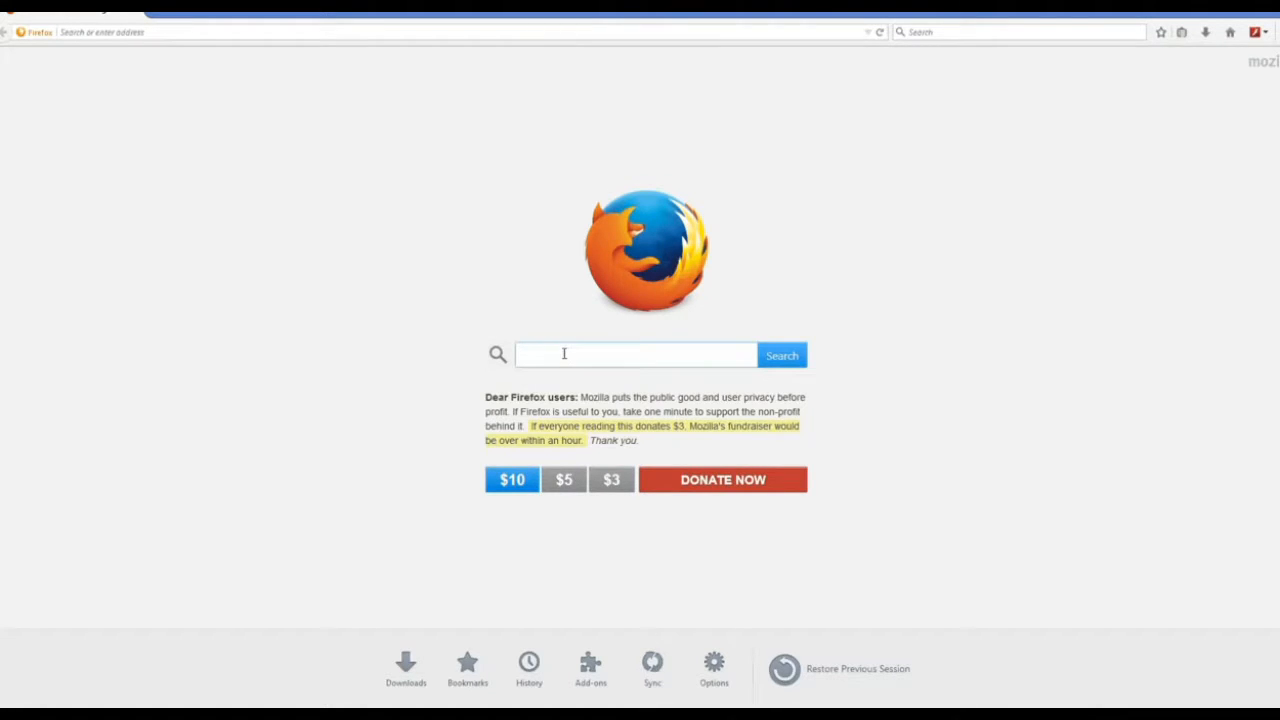
type("ec")
key("Down")
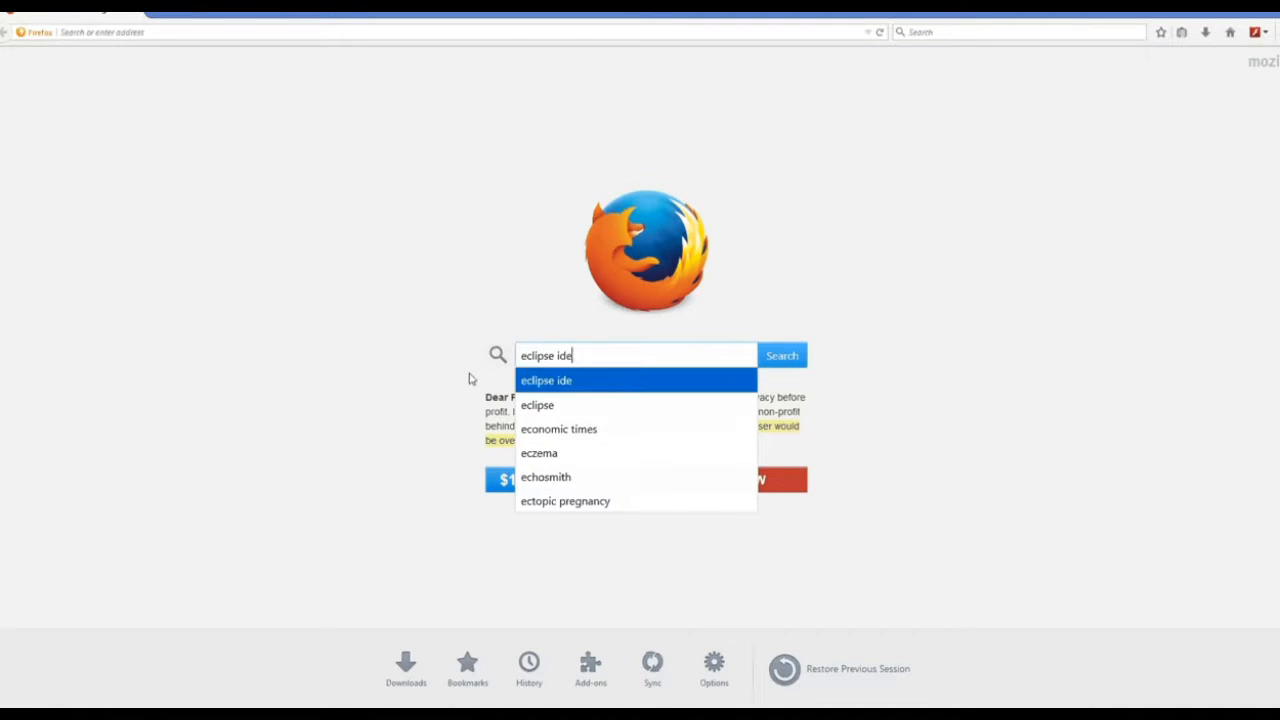
key("Return")
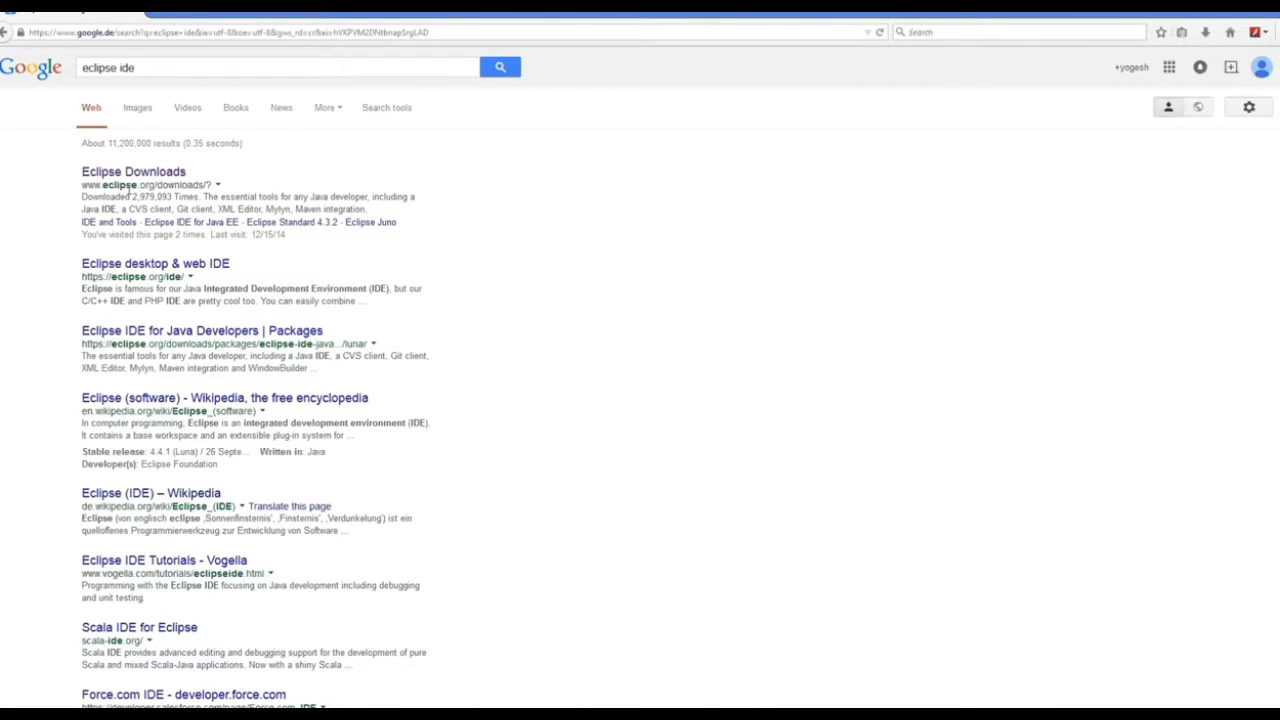
left_click(133, 172)
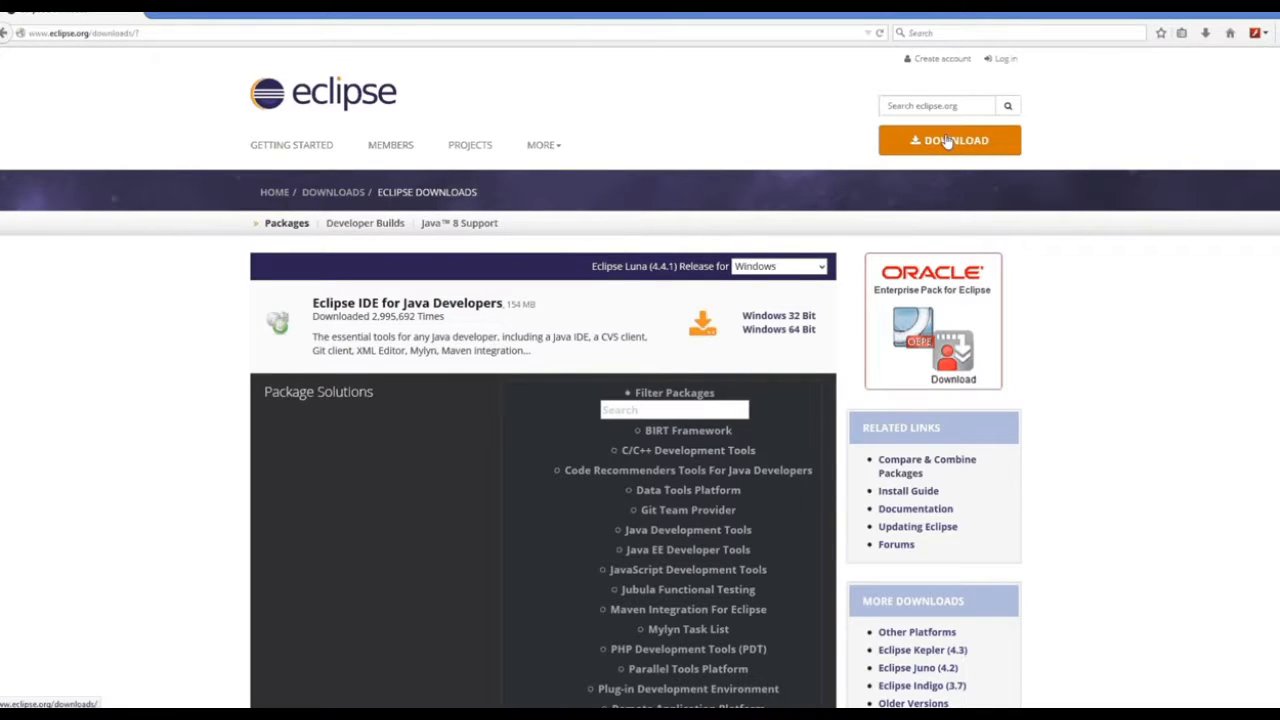
left_click(947, 141)
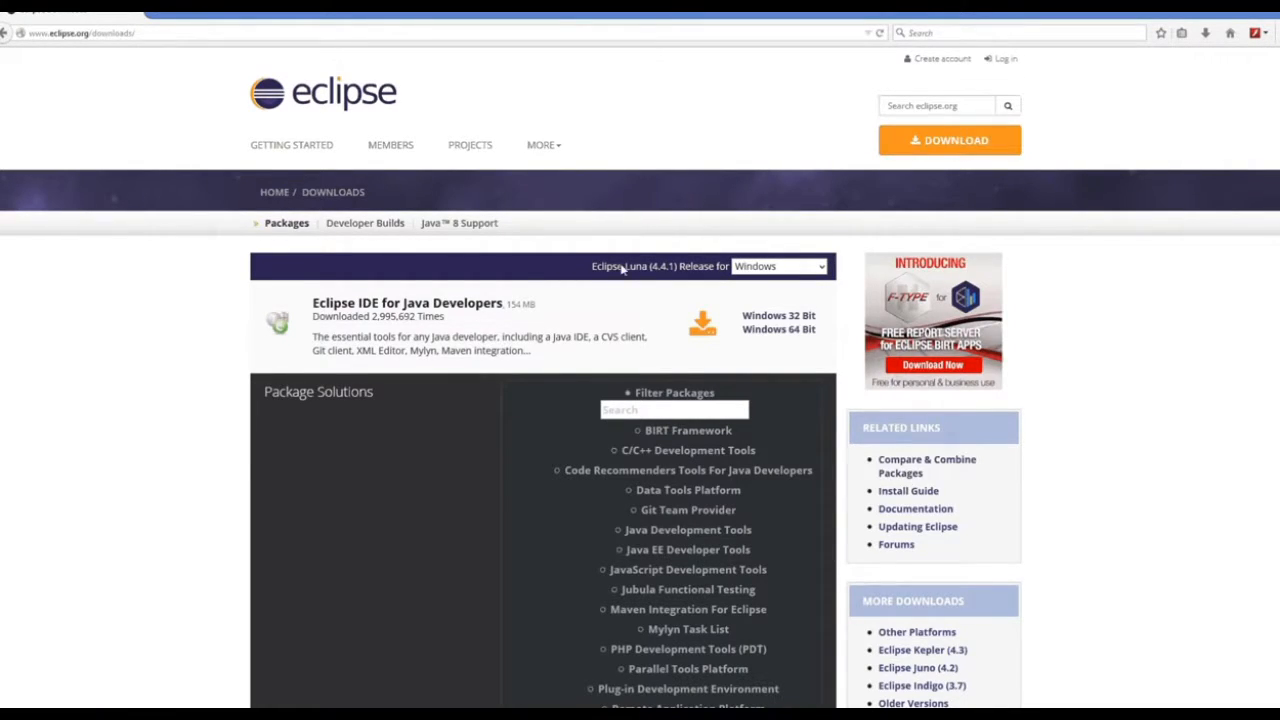
Step: Look through the Eclipse Luna packages for Windows, including the Java, Java EE, C/C++ and PHP developer editions
scroll(443, 311, "down", 5)
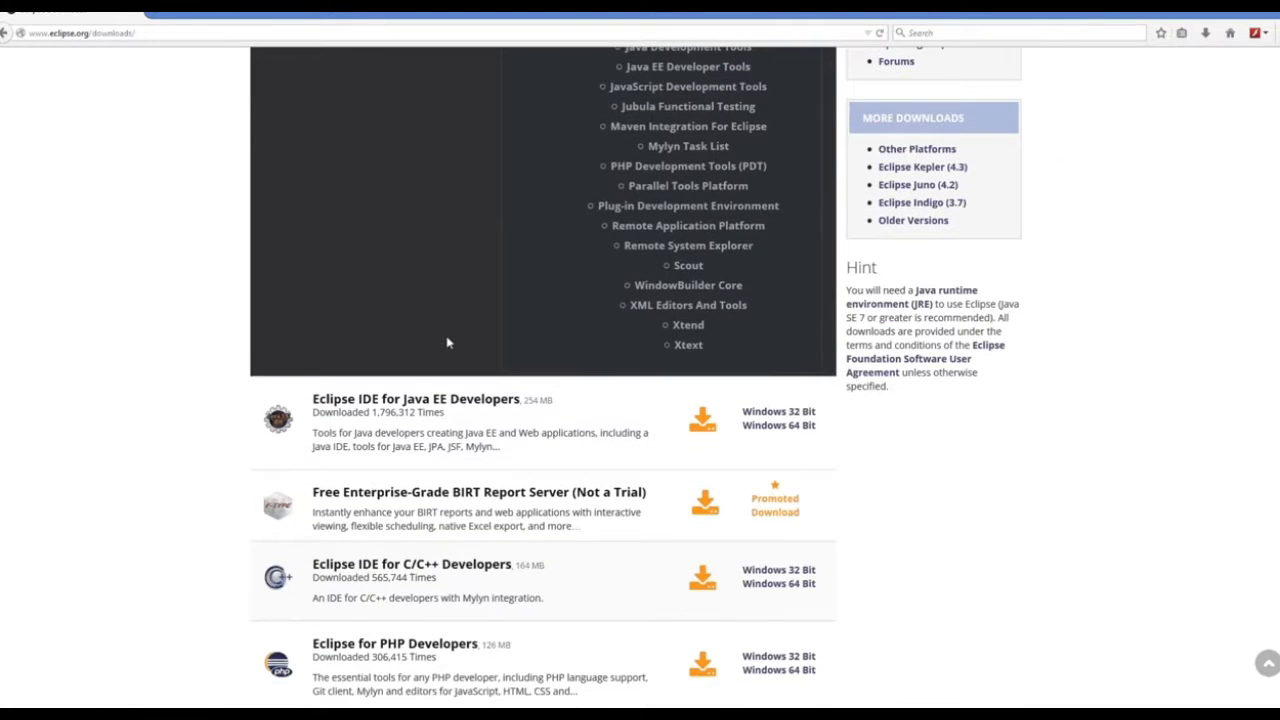
scroll(447, 342, "down", 2)
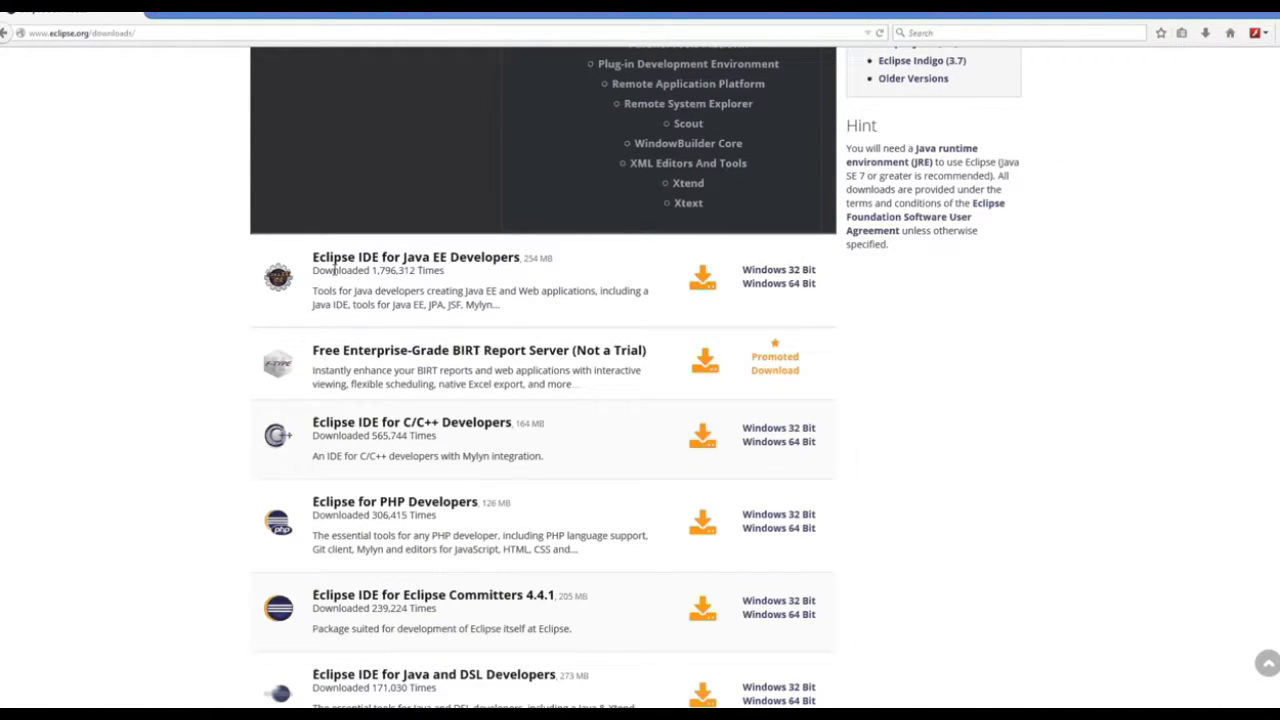
scroll(460, 295, "up", 3)
scroll(476, 299, "up", 3)
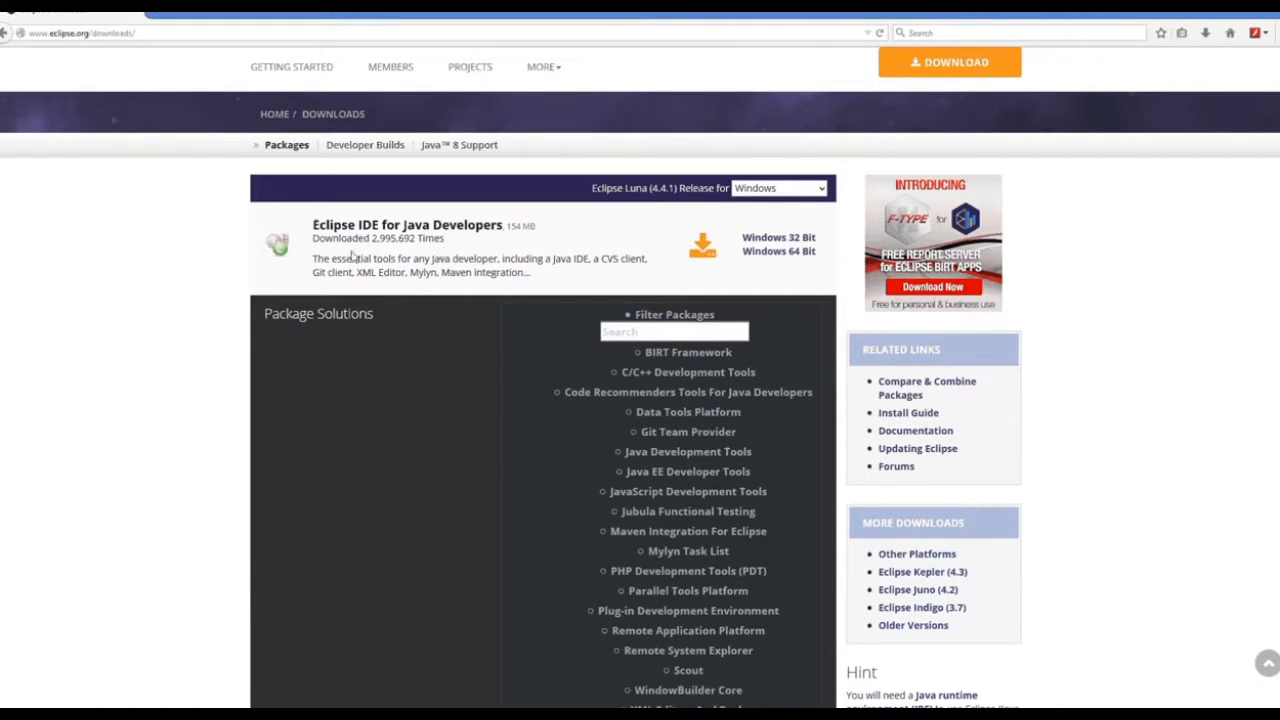
scroll(390, 300, "down", 1)
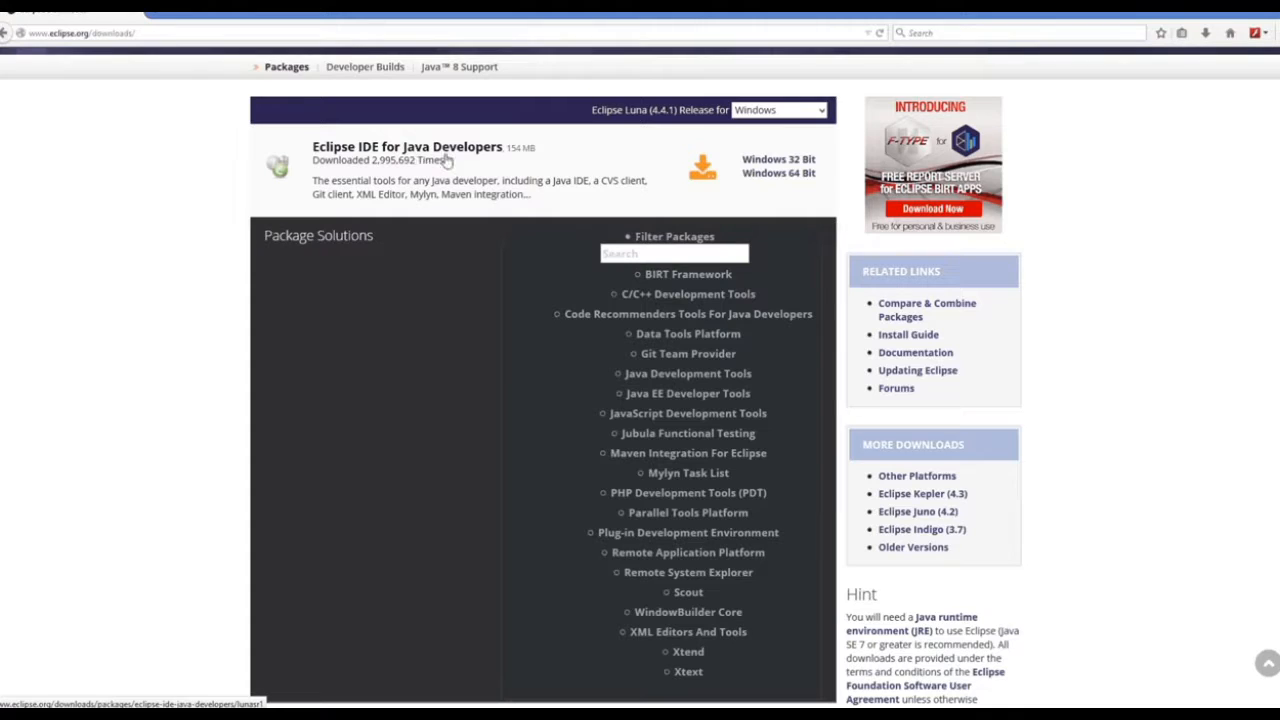
scroll(420, 294, "down", 4)
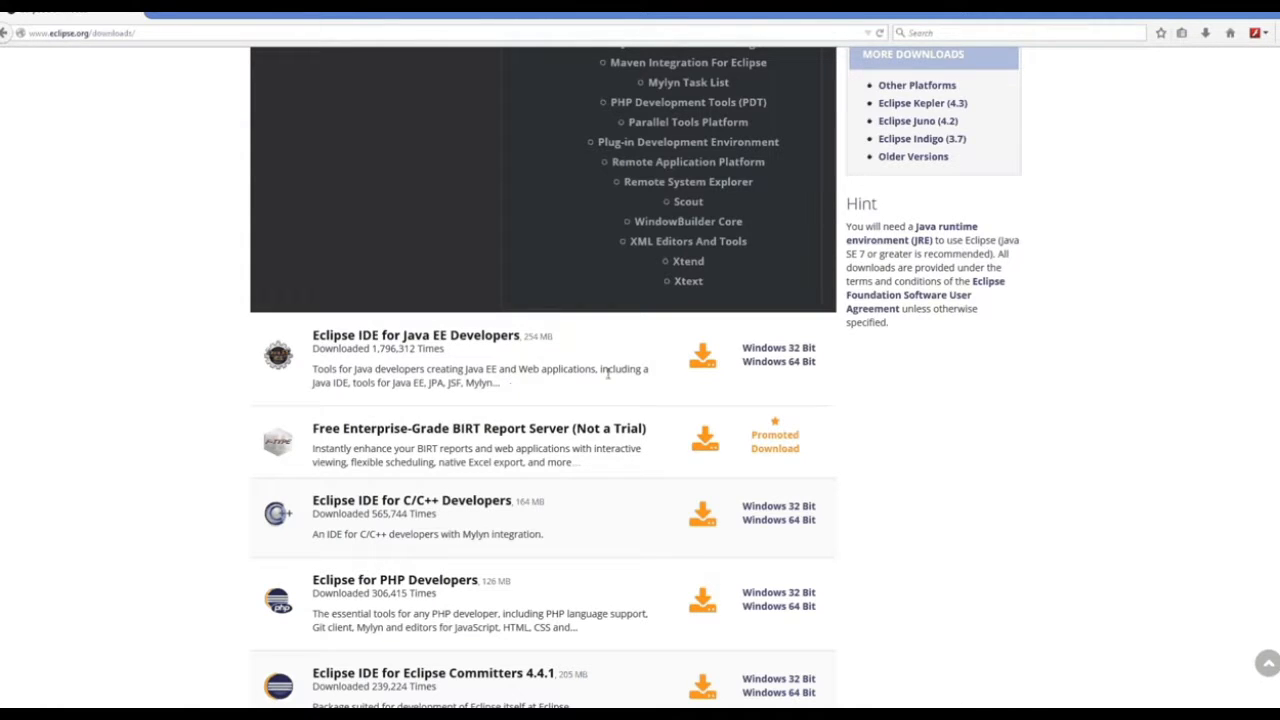
scroll(505, 368, "down", 1)
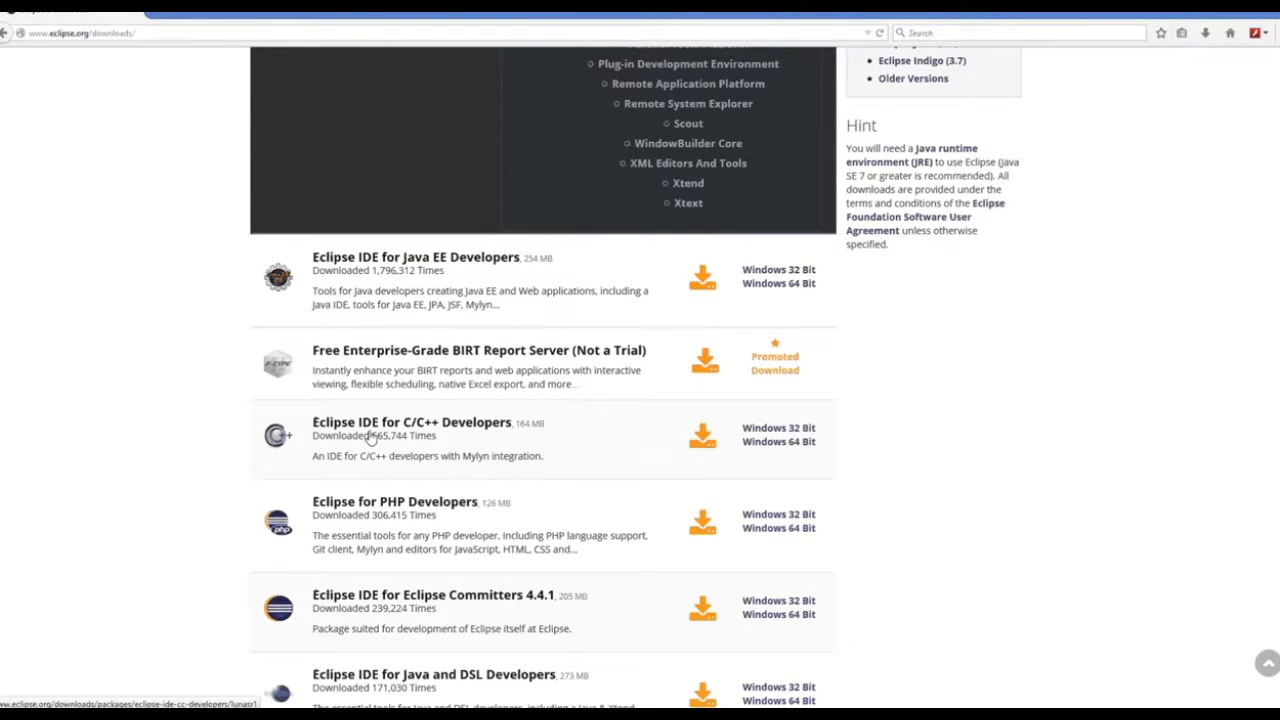
scroll(370, 438, "down", 1)
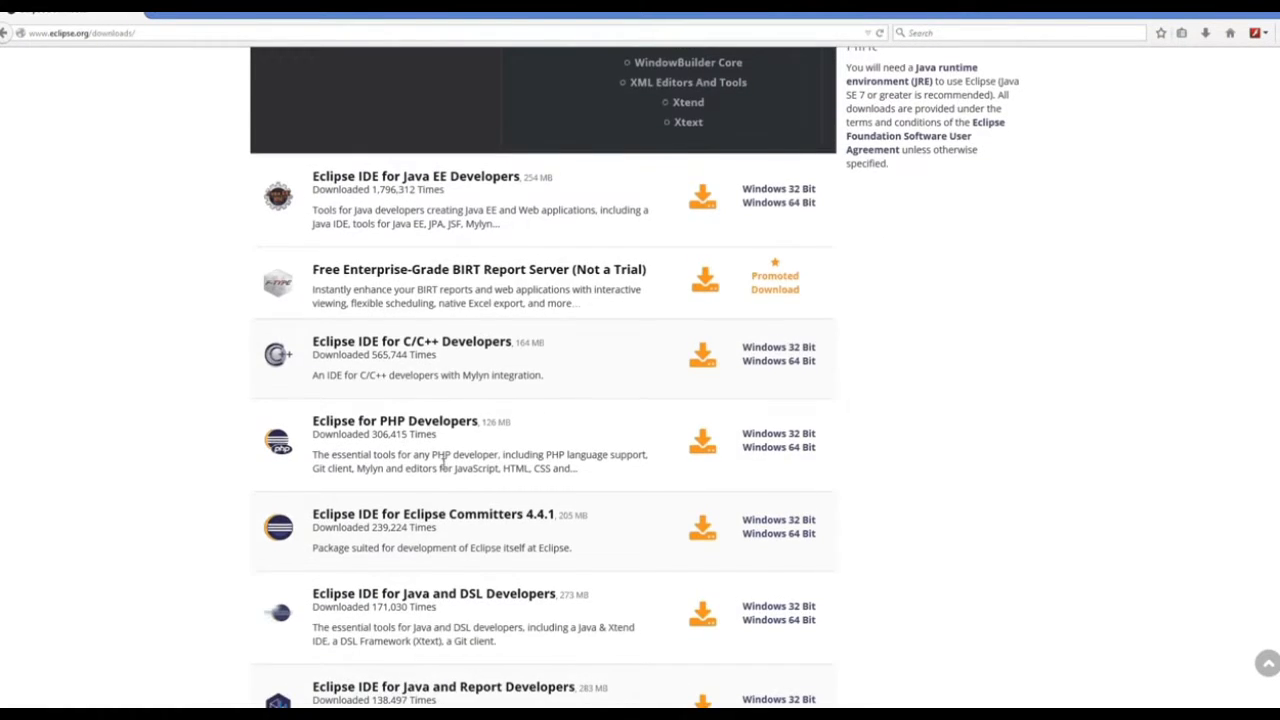
scroll(405, 437, "down", 2)
scroll(357, 460, "down", 3)
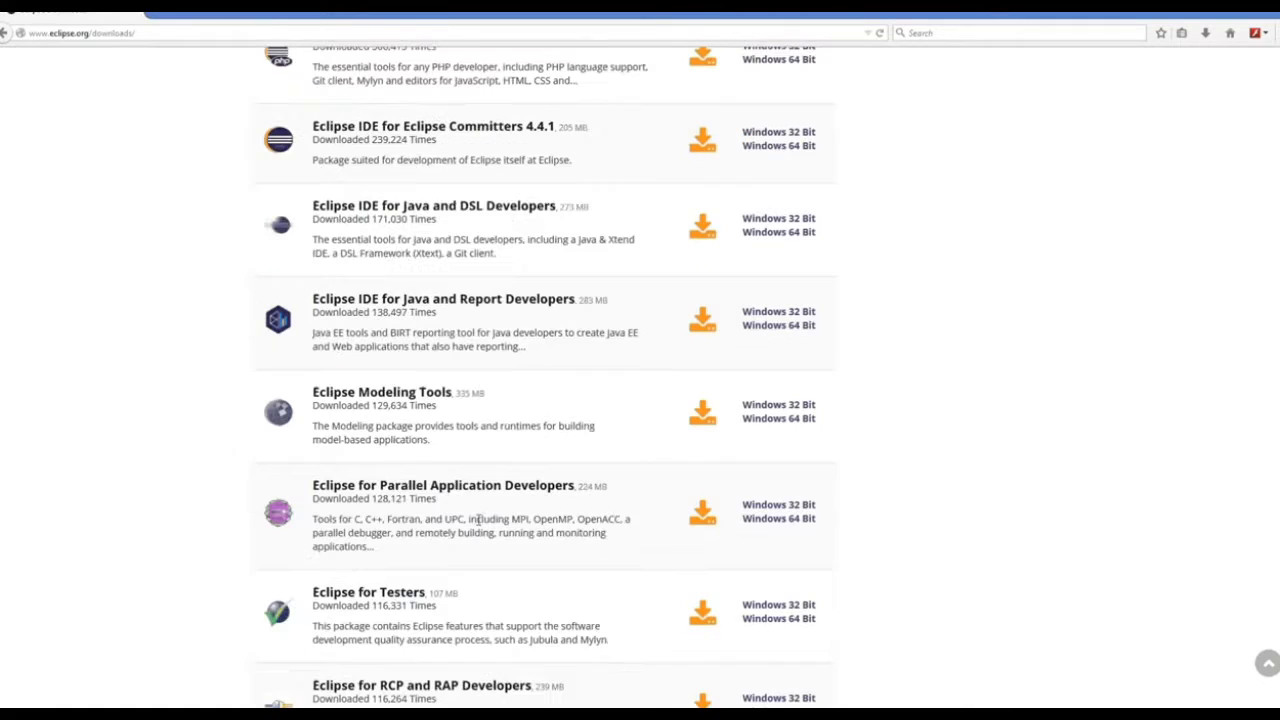
scroll(583, 580, "up", 10)
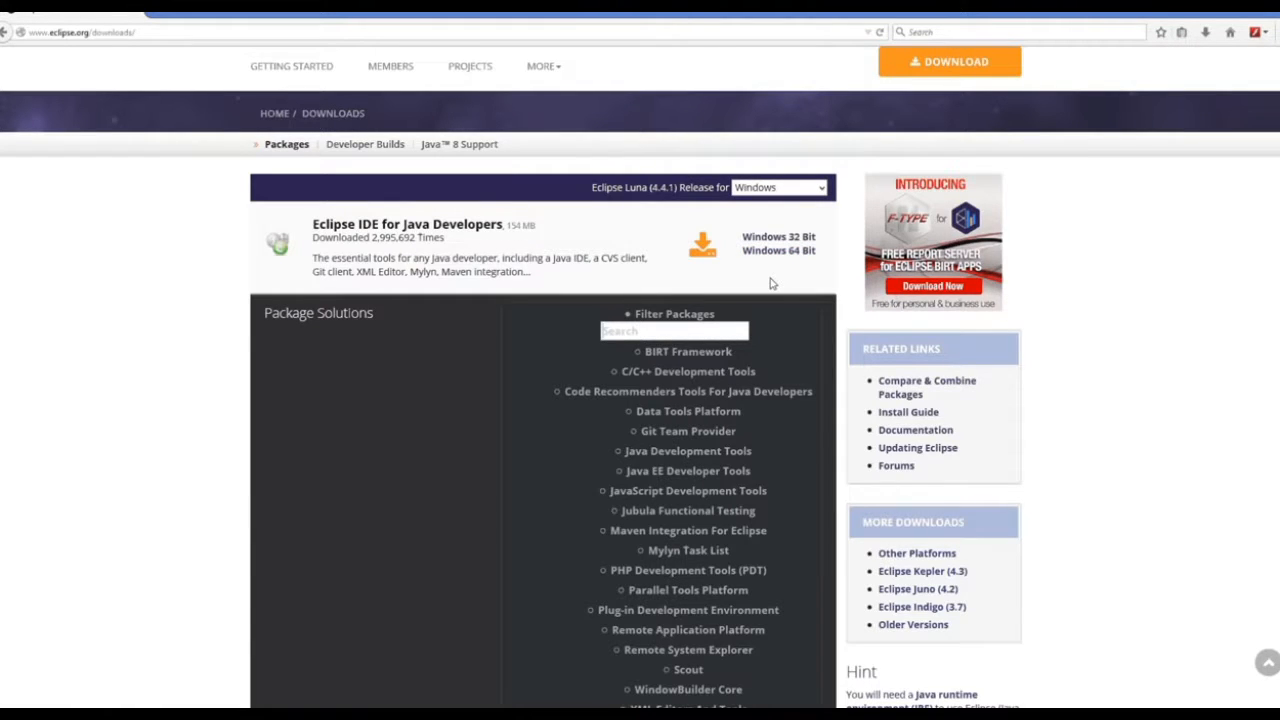
Step: Check the computer's system type in the Windows System information and close that window
key("super+c")
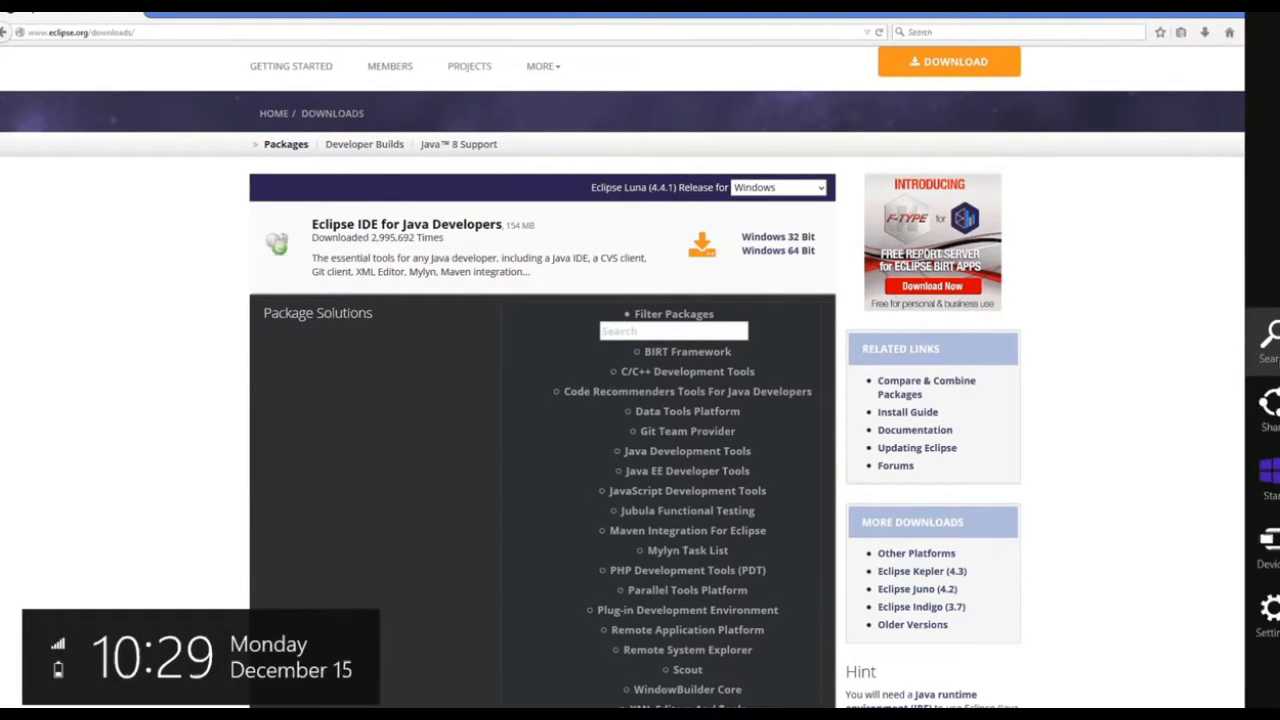
left_click(1262, 335)
type("sz")
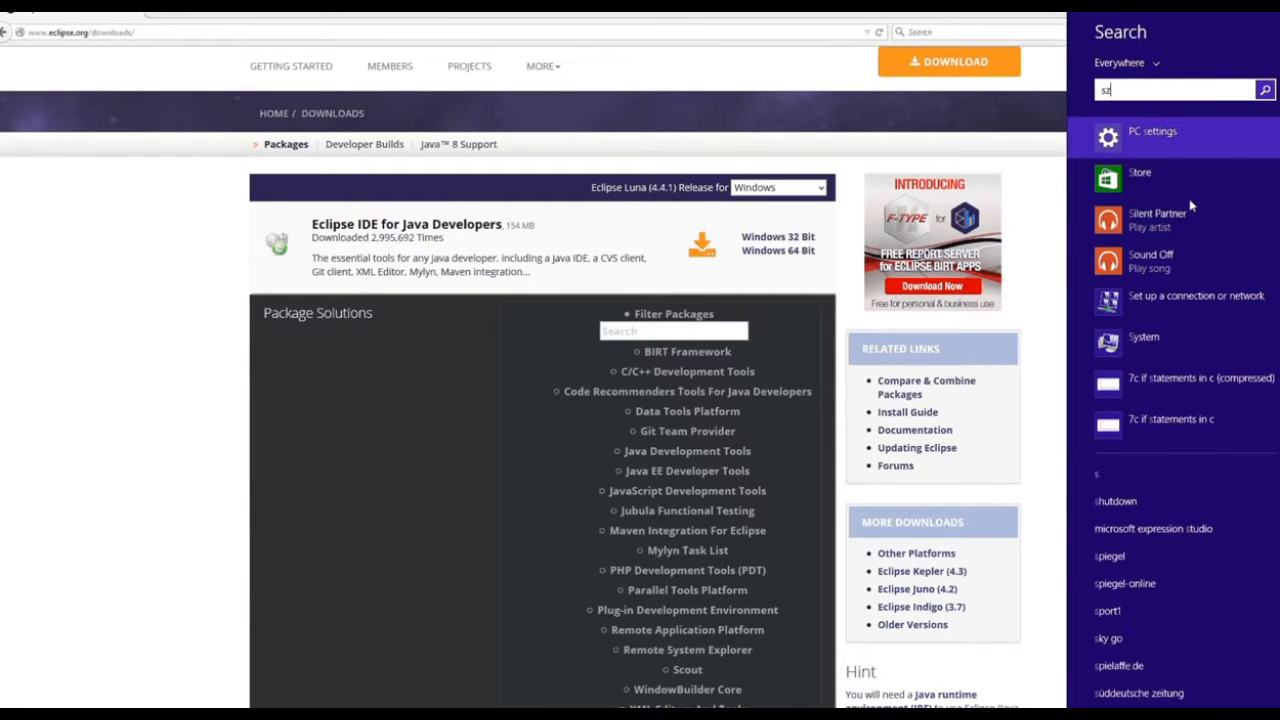
key("BackSpace")
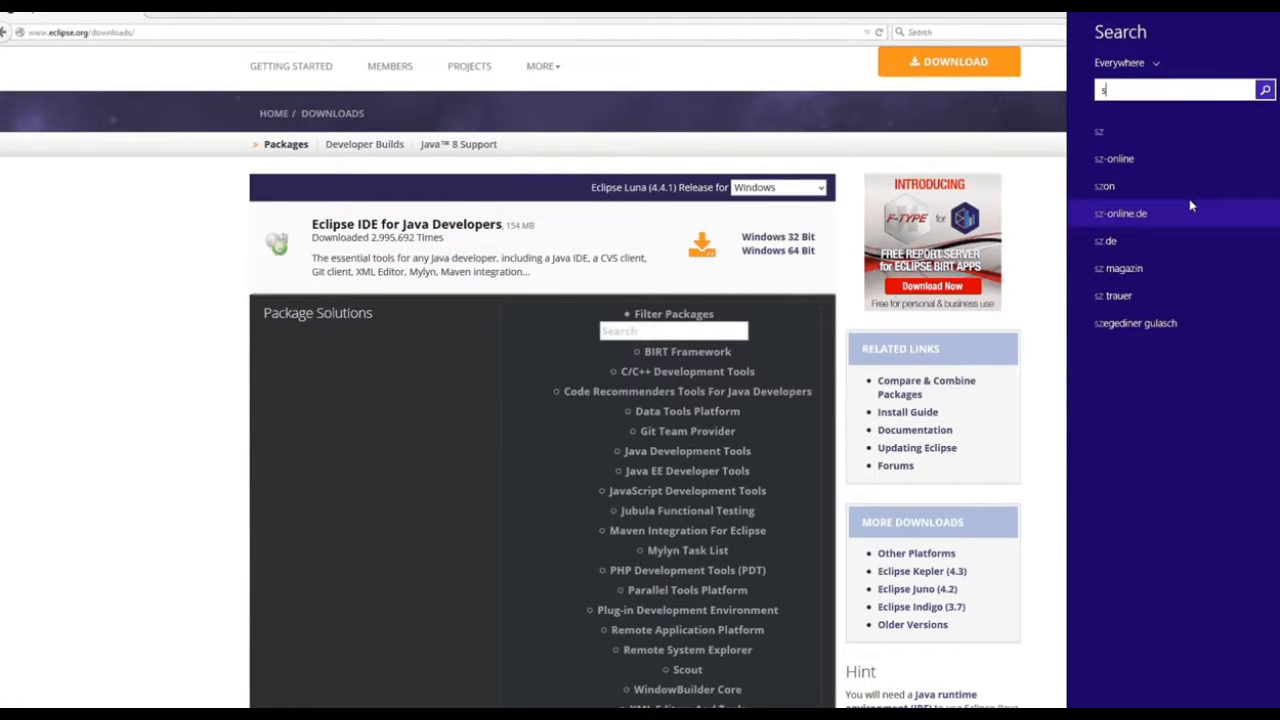
type("y")
left_click(1168, 134)
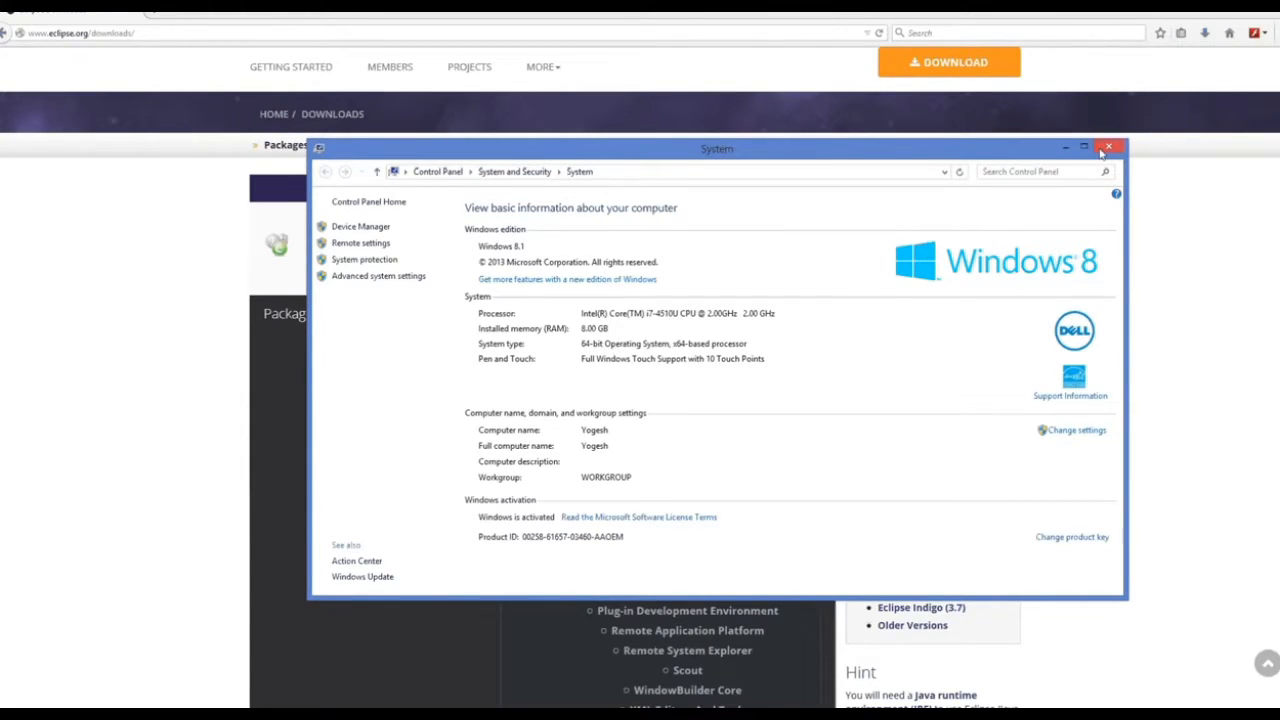
left_click(1106, 149)
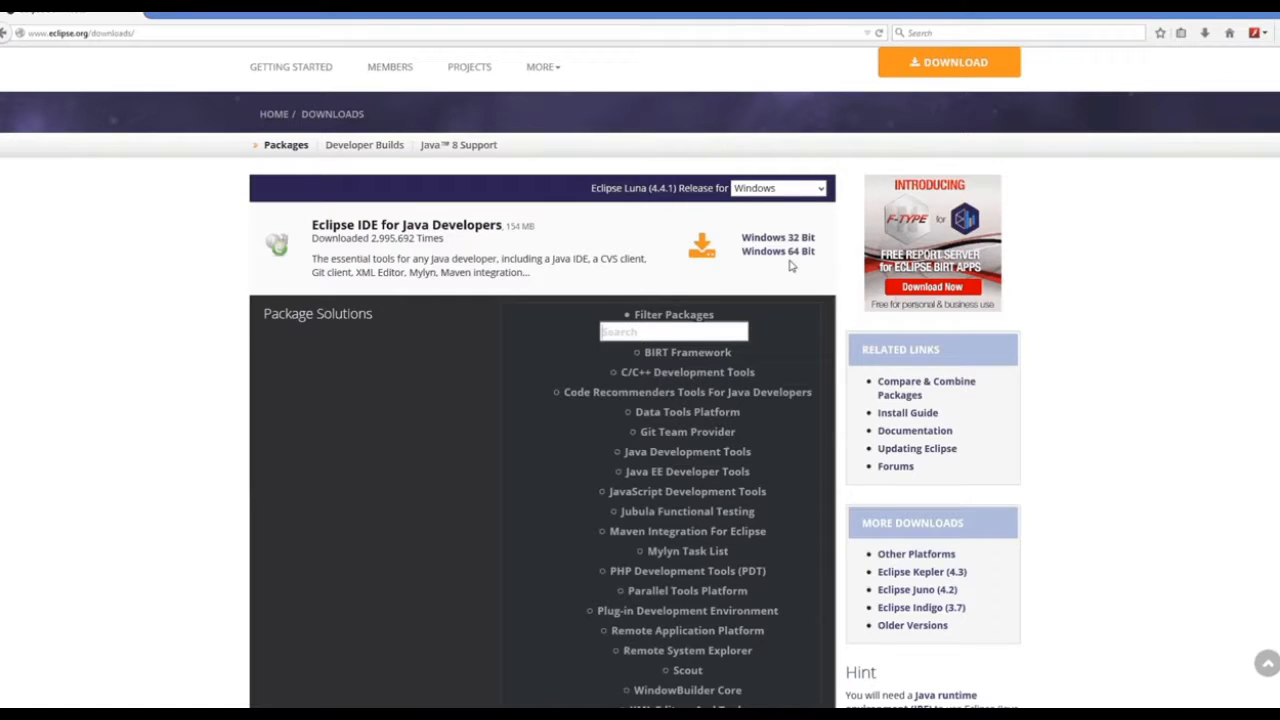
Step: Download the Windows 64 Bit package of Eclipse IDE for Java Developers from the suggested TU-Dresden http mirror, saving the zip file
left_click(779, 252)
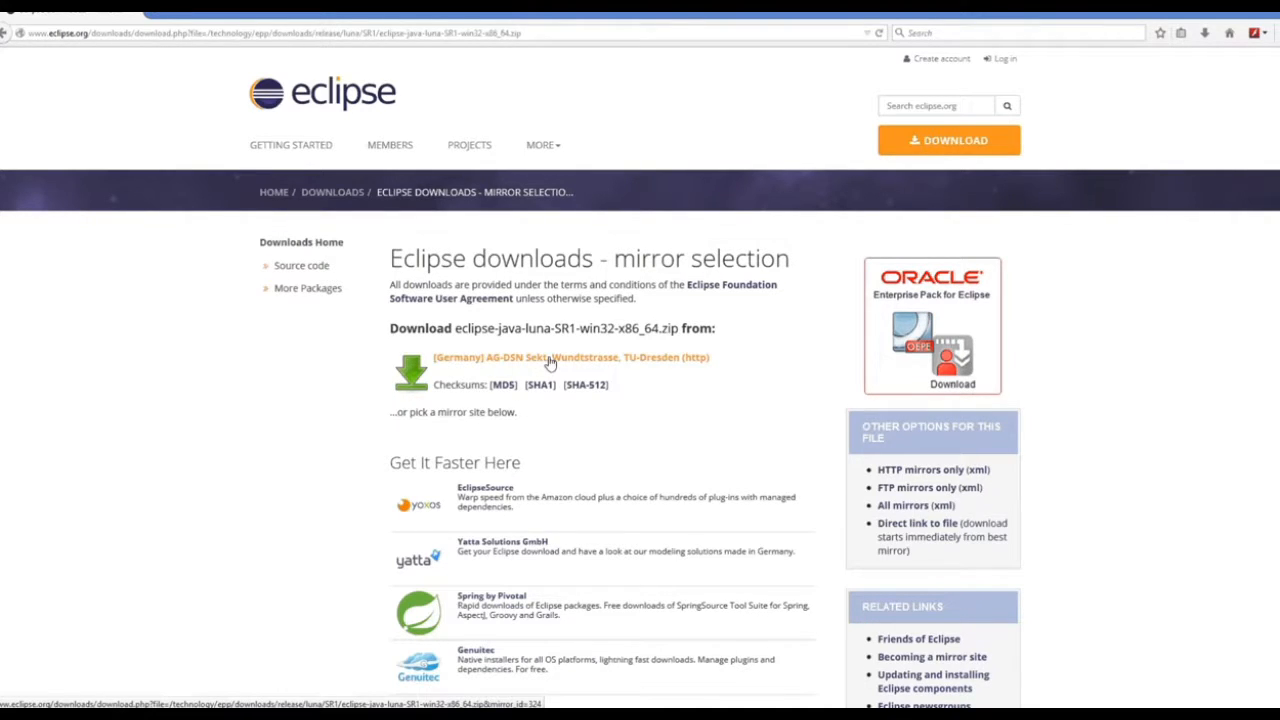
scroll(629, 382, "down", 5)
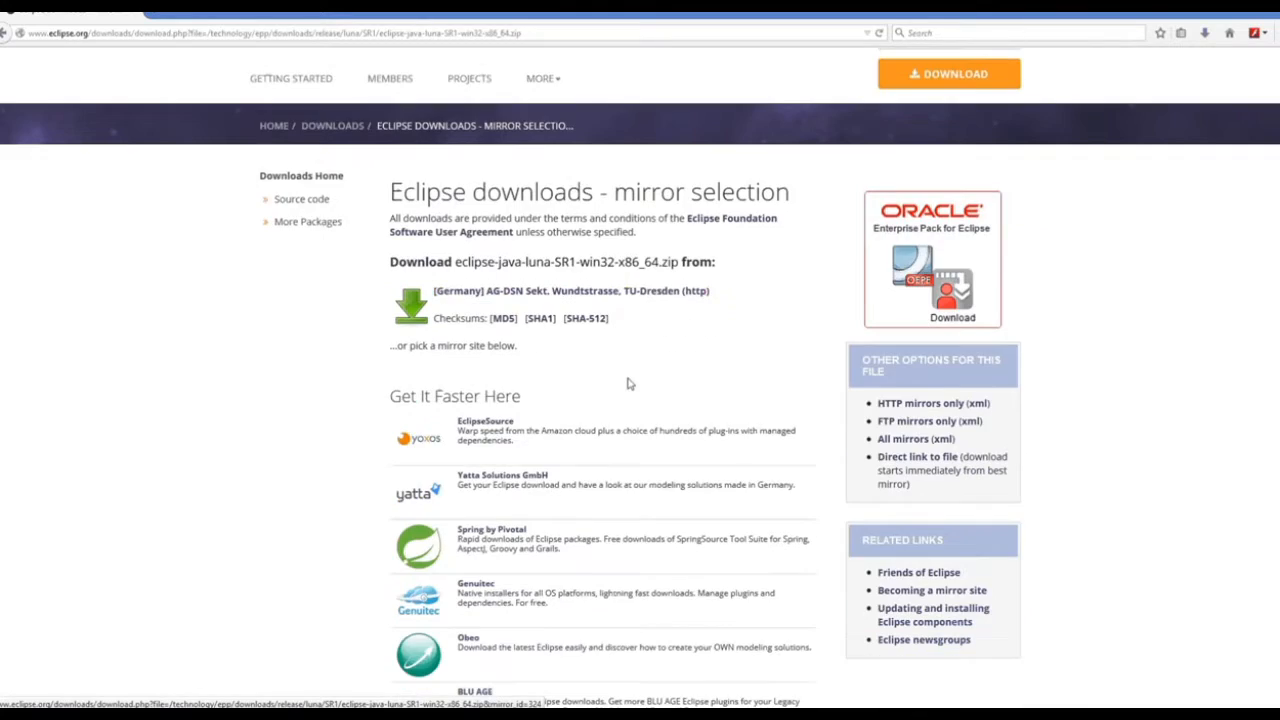
scroll(629, 382, "down", 5)
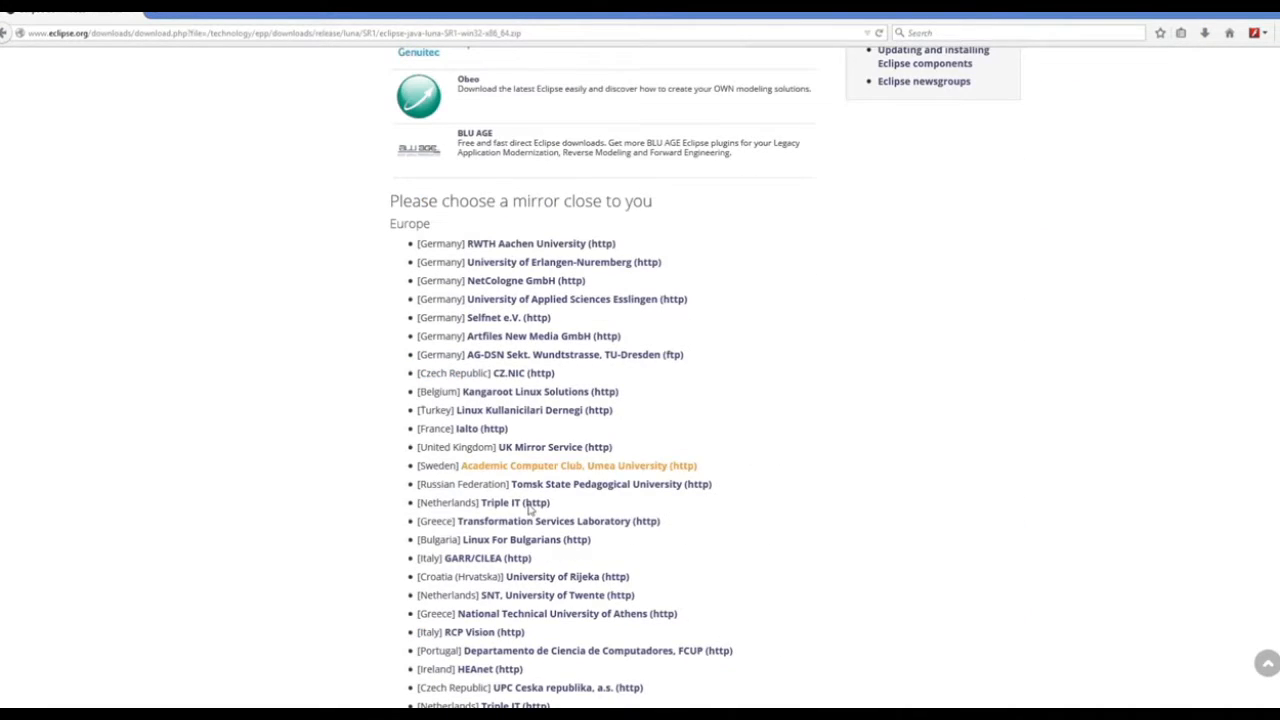
scroll(534, 506, "down", 4)
scroll(524, 500, "down", 5)
scroll(523, 494, "up", 7)
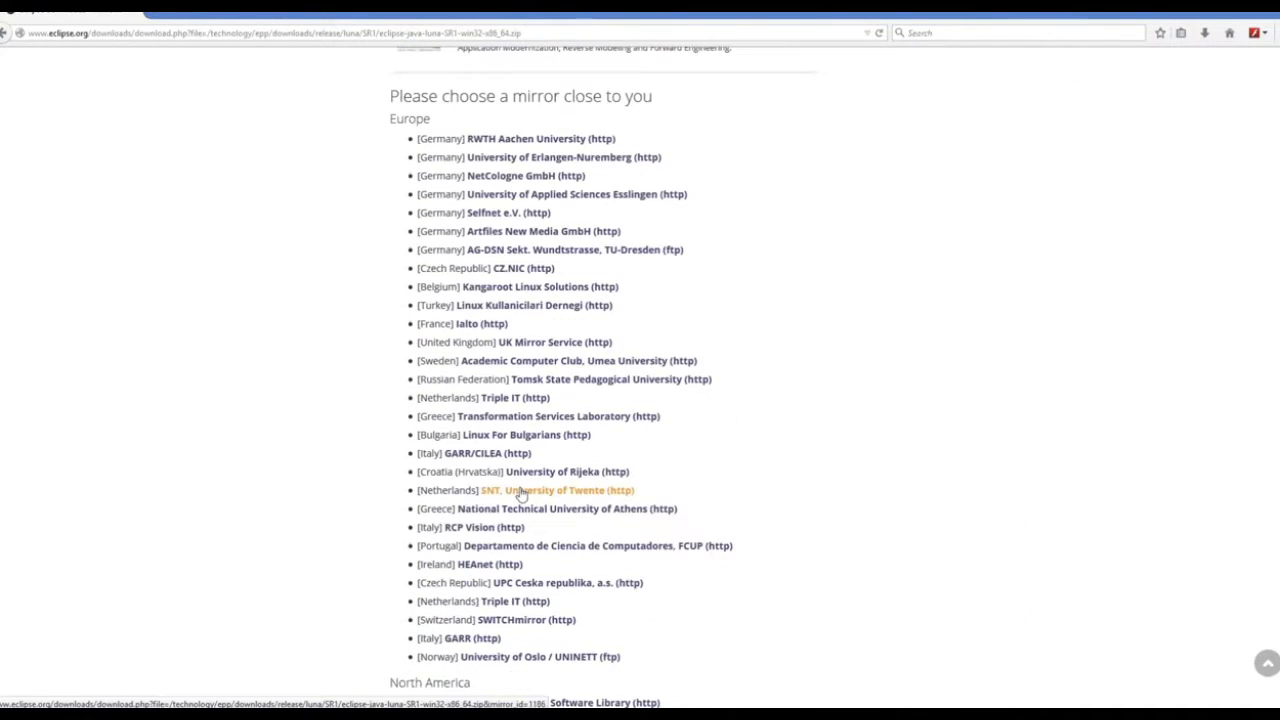
scroll(560, 386, "up", 10)
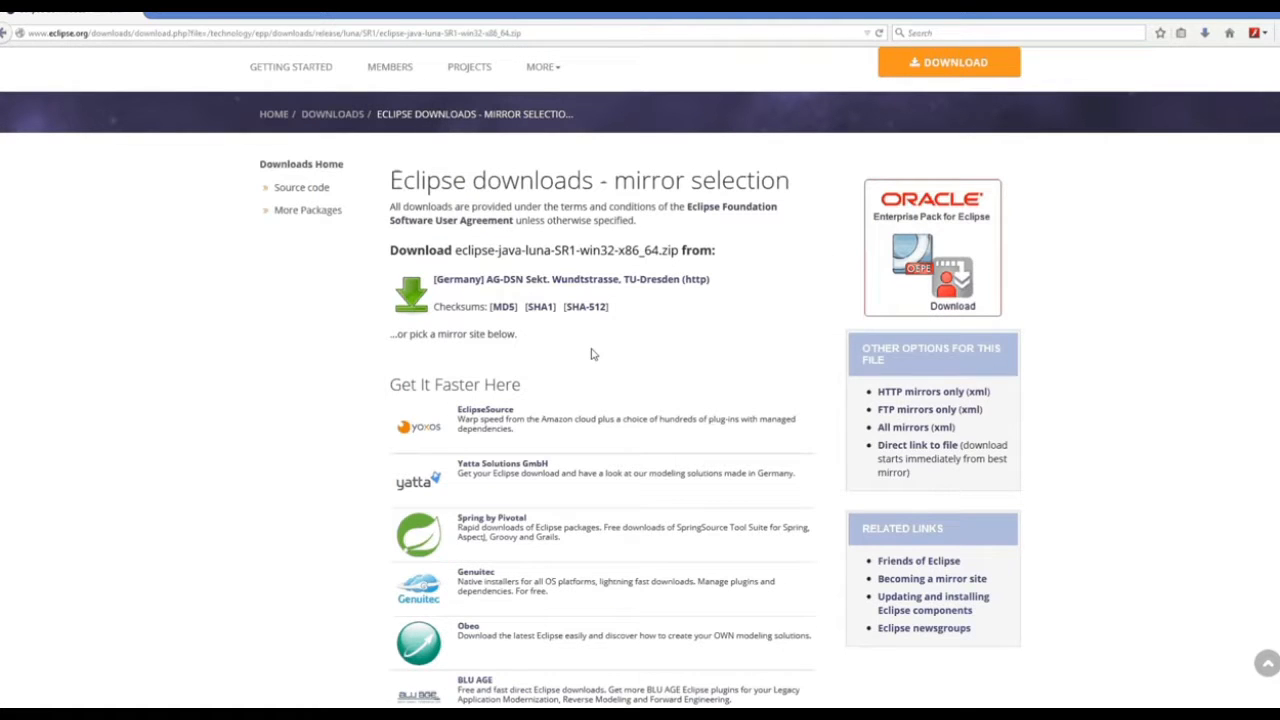
left_click(602, 282)
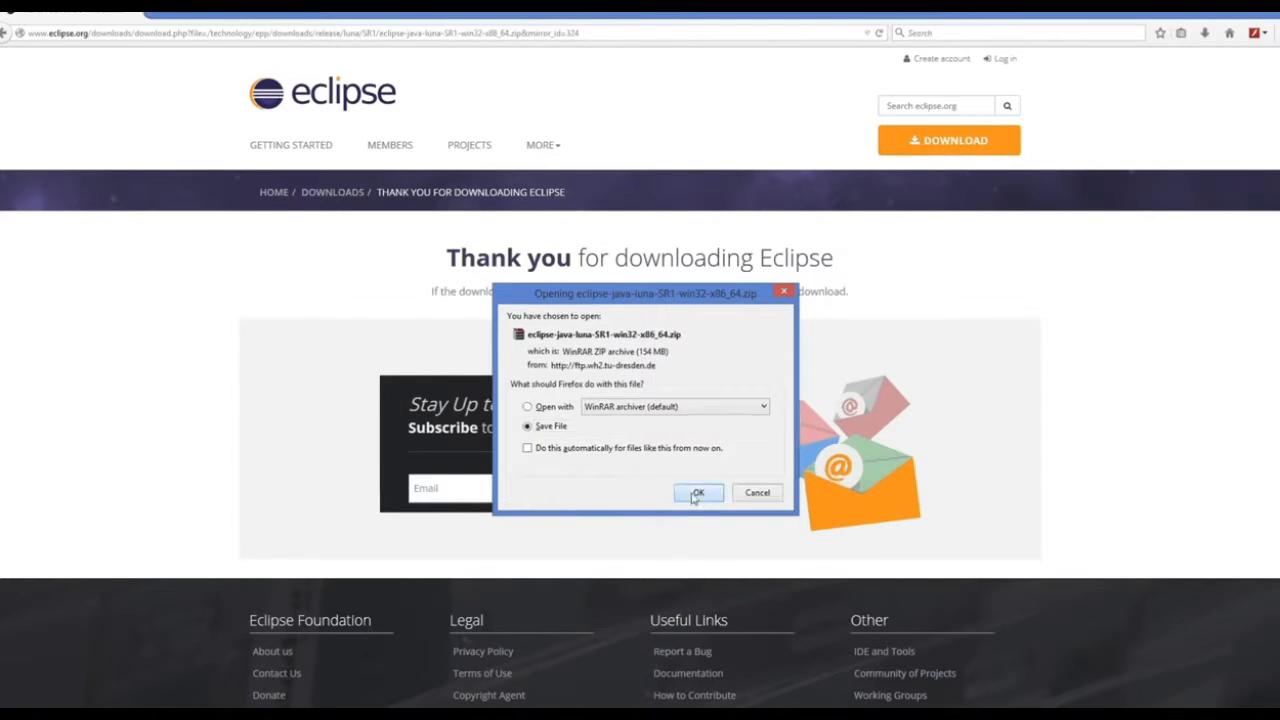
left_click(690, 491)
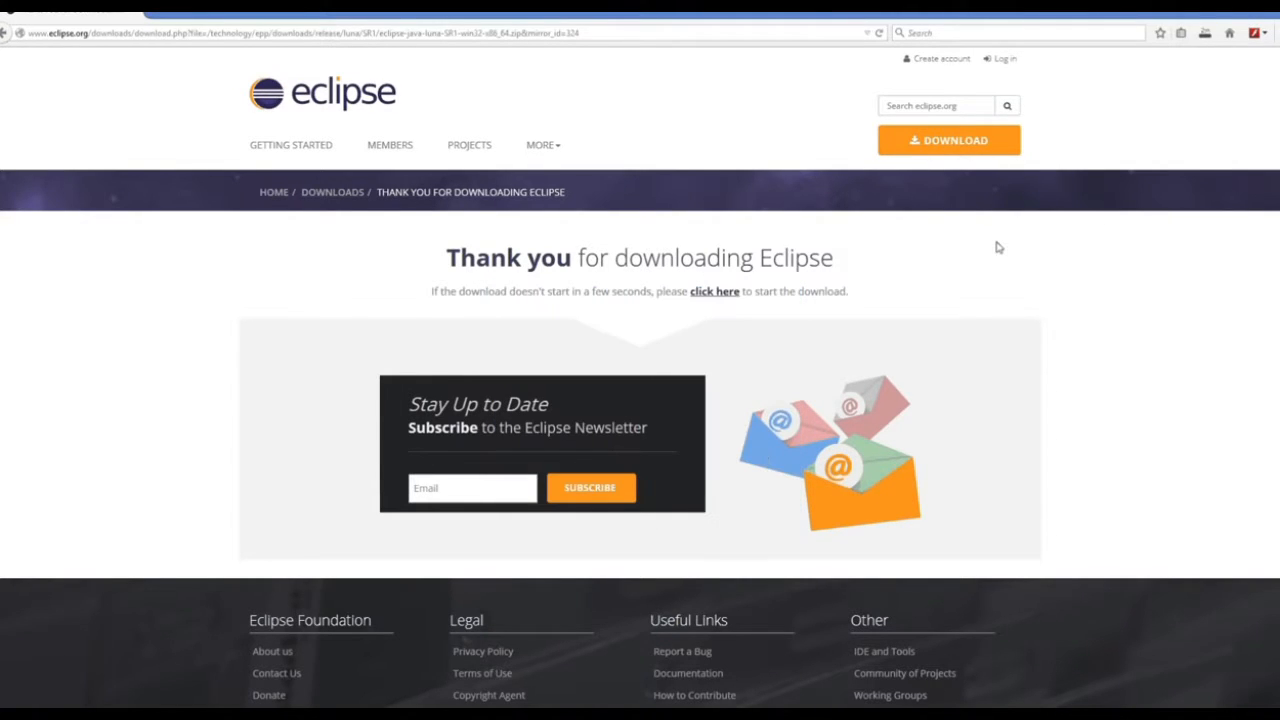
Step: Open the downloaded eclipse-java-luna-SR1-win32-x86_64.zip from the browser's download list in WinRAR
left_click(1204, 36)
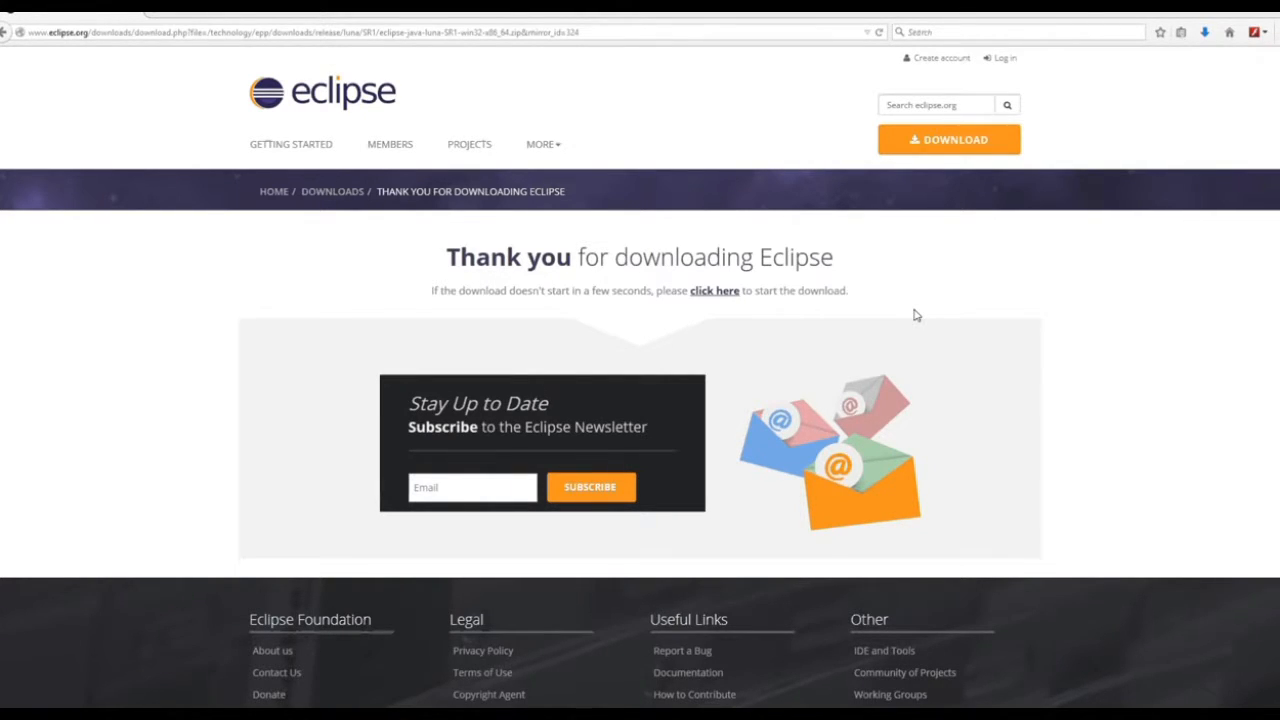
left_click(1206, 34)
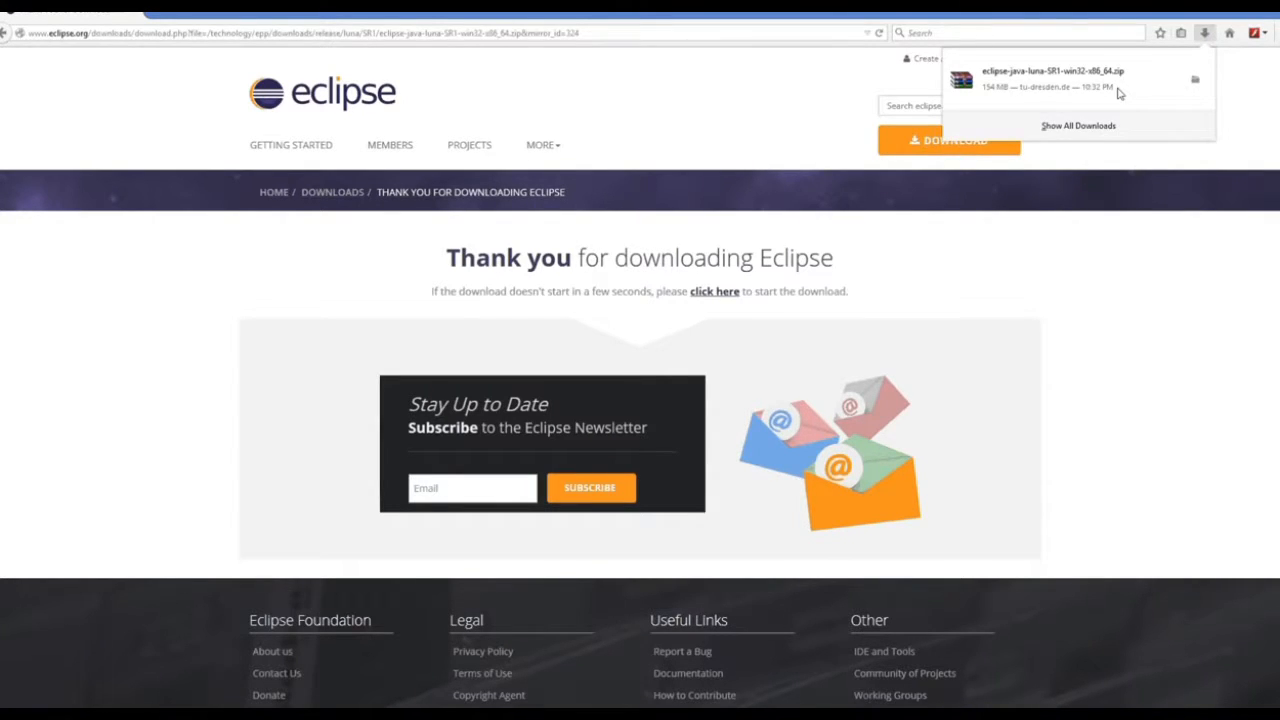
left_click(1045, 87)
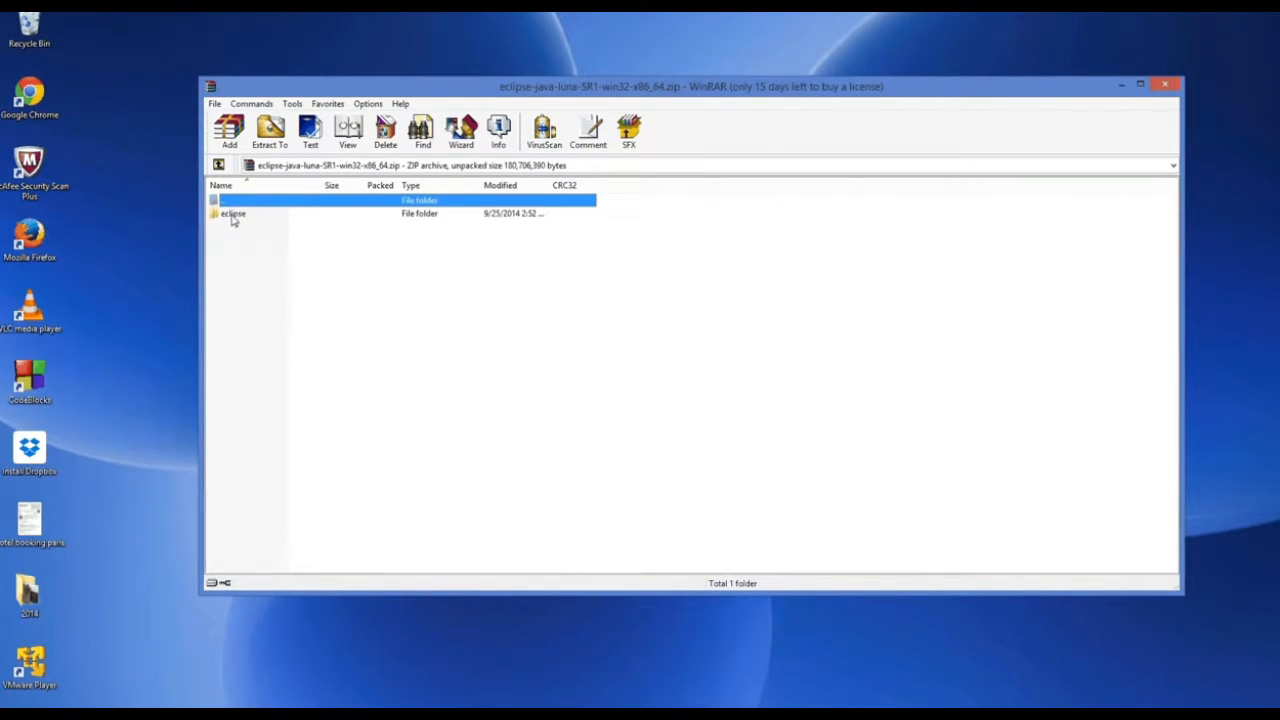
Step: Extract the Eclipse archive to the root of drive C:\, leaving the other extraction options as they are
left_click(268, 139)
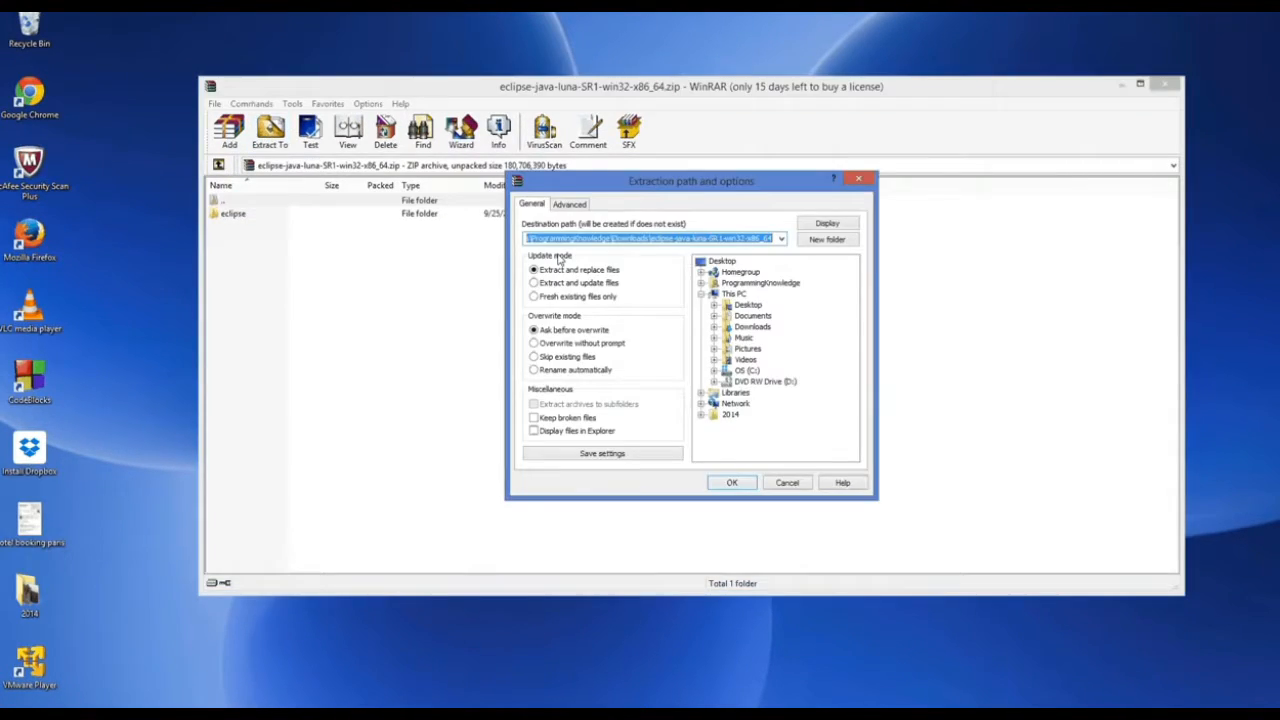
left_click(744, 373)
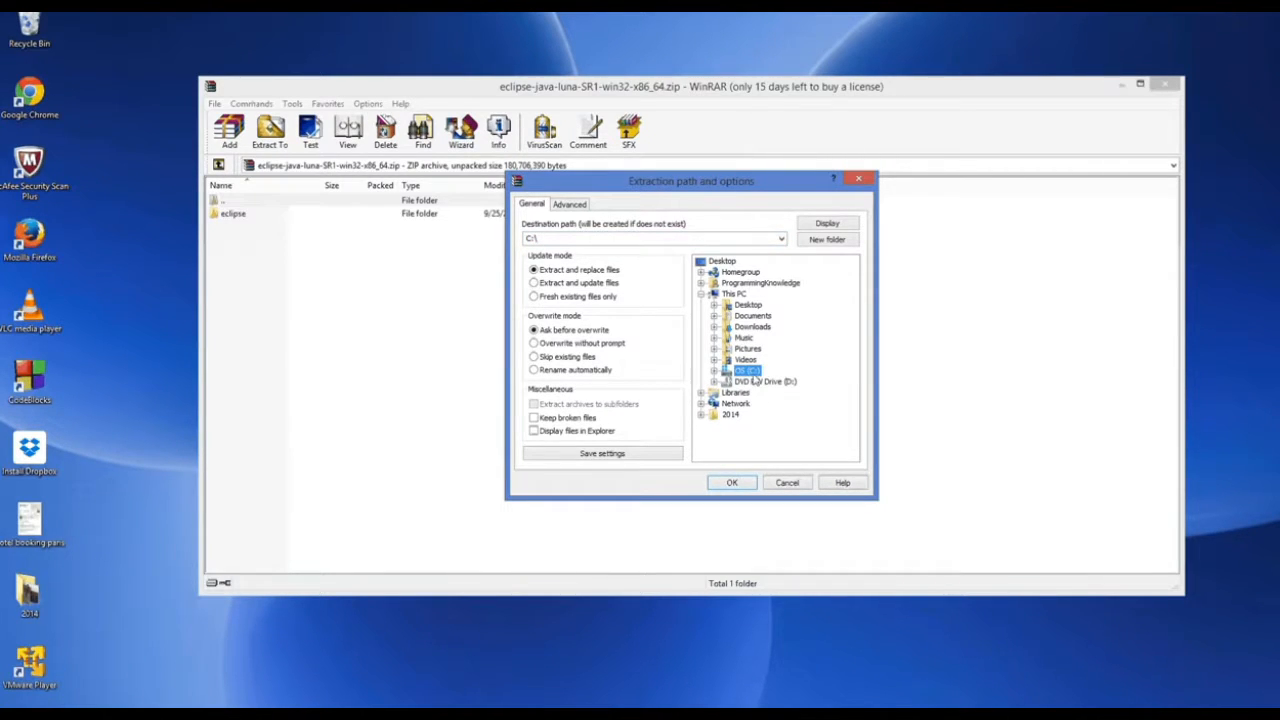
left_click(738, 484)
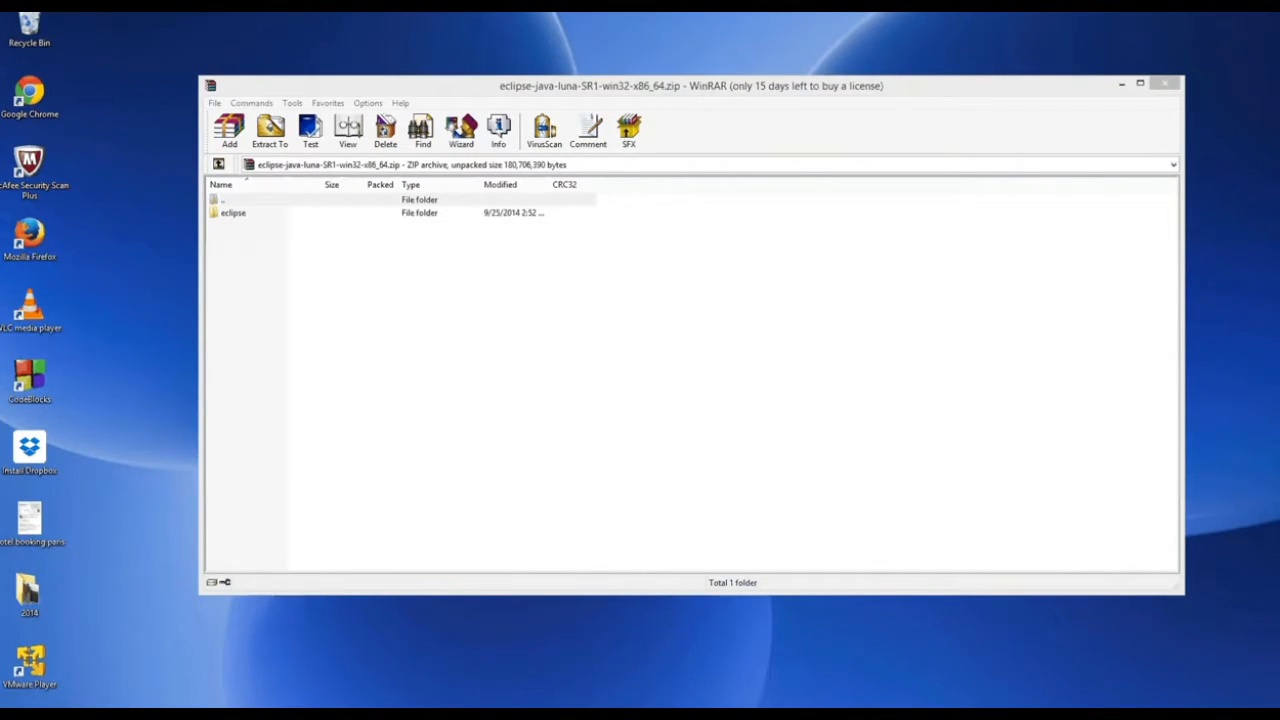
Step: Open the extracted eclipse folder on the C: drive in File Explorer and select all of its contents
key("super+e")
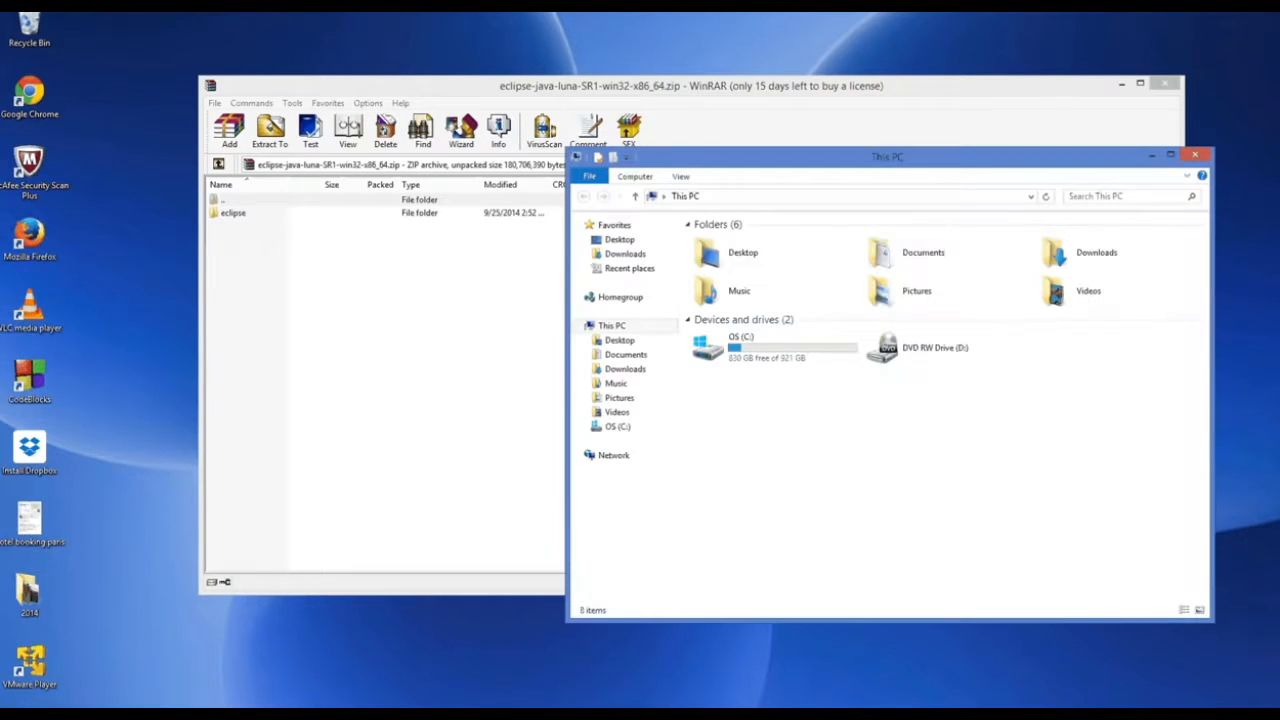
left_click(760, 356)
double_click(760, 356)
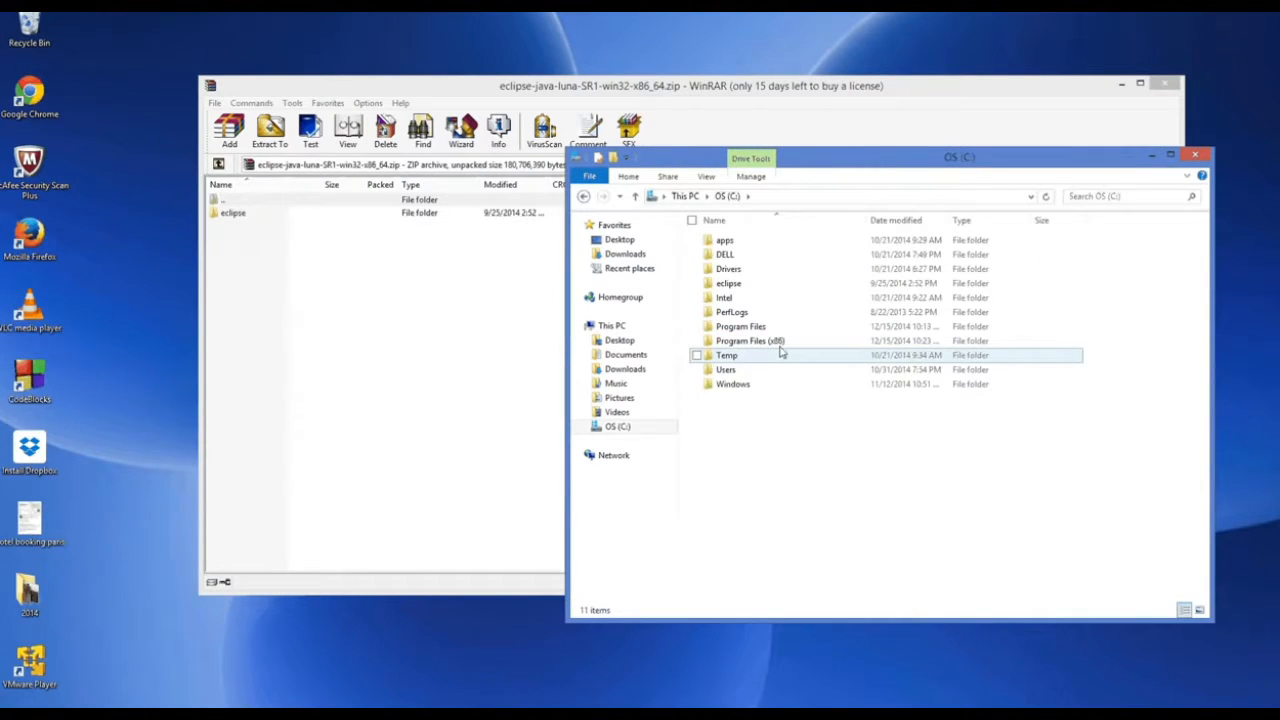
double_click(741, 288)
left_click_drag(1153, 521, 707, 244)
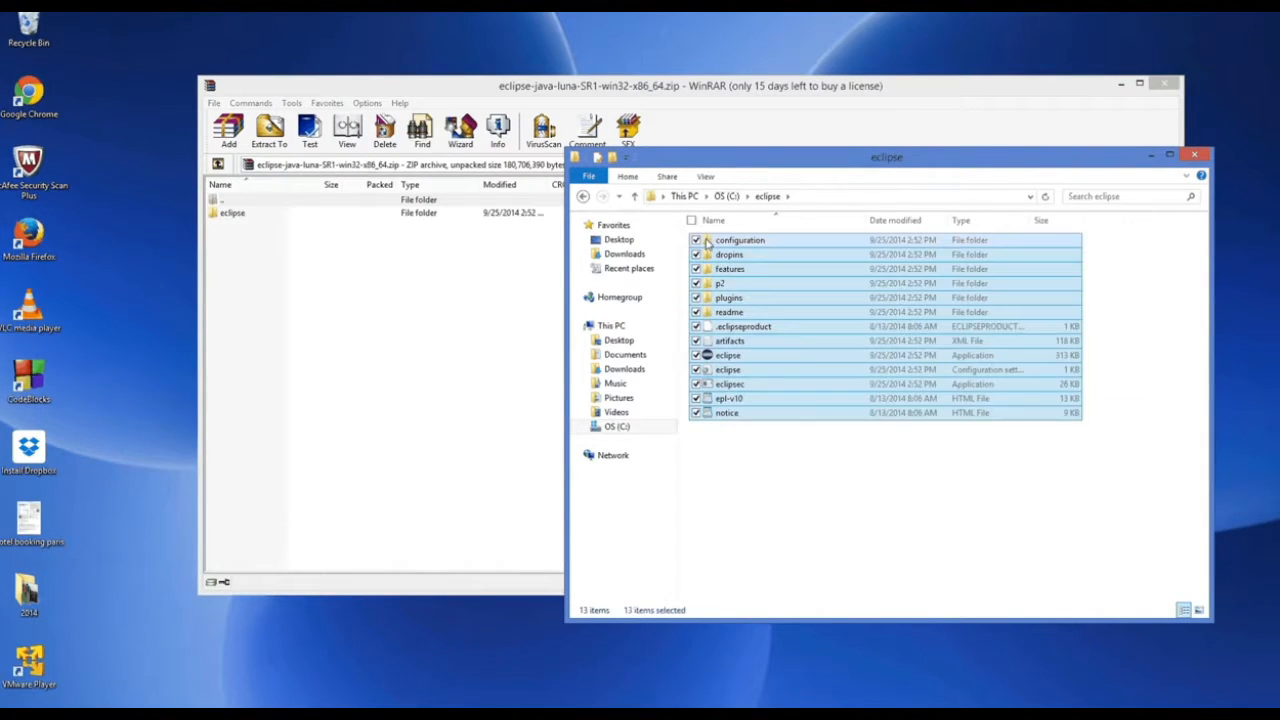
Step: Create a shortcut for the eclipse application file and move it to the desktop
left_click(911, 481)
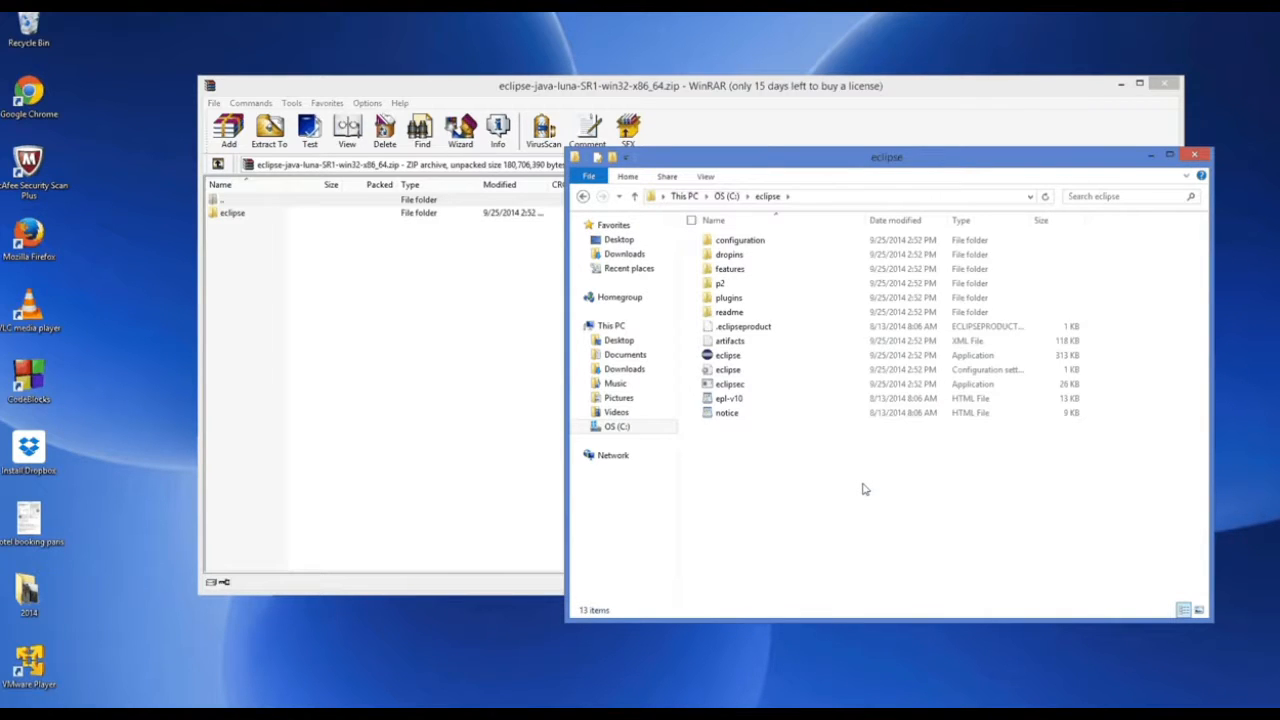
right_click(731, 359)
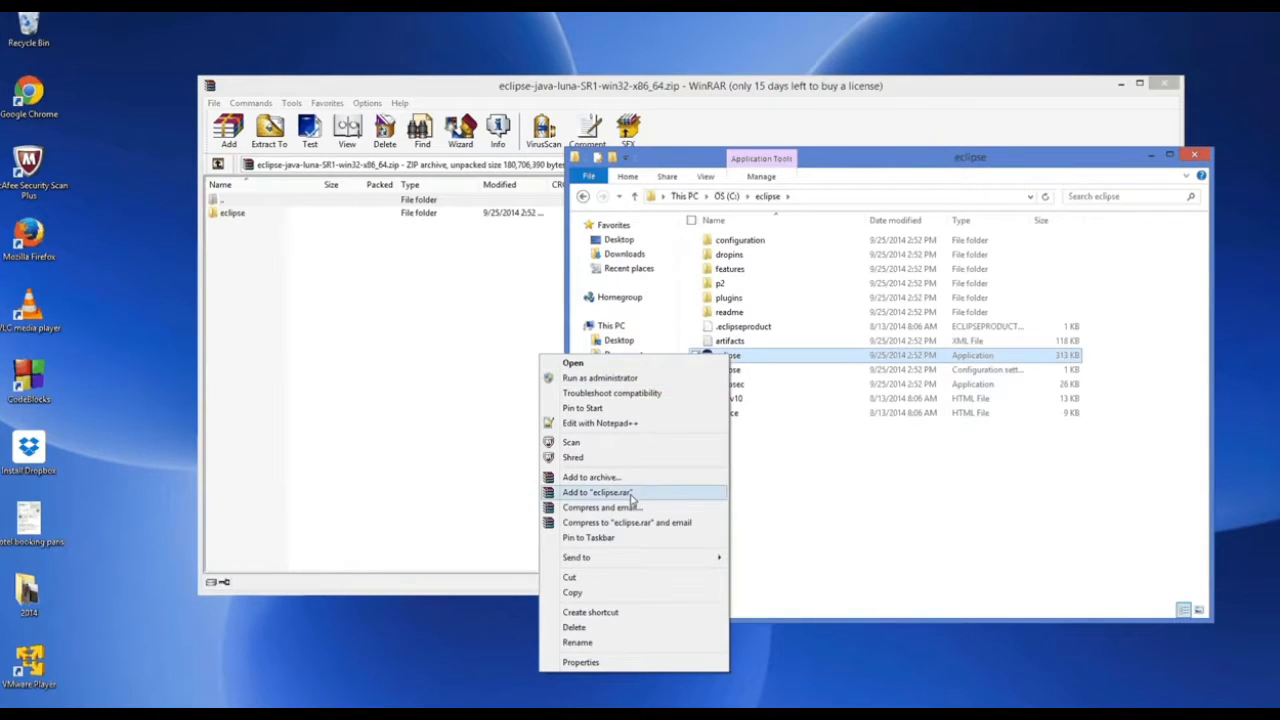
left_click(610, 612)
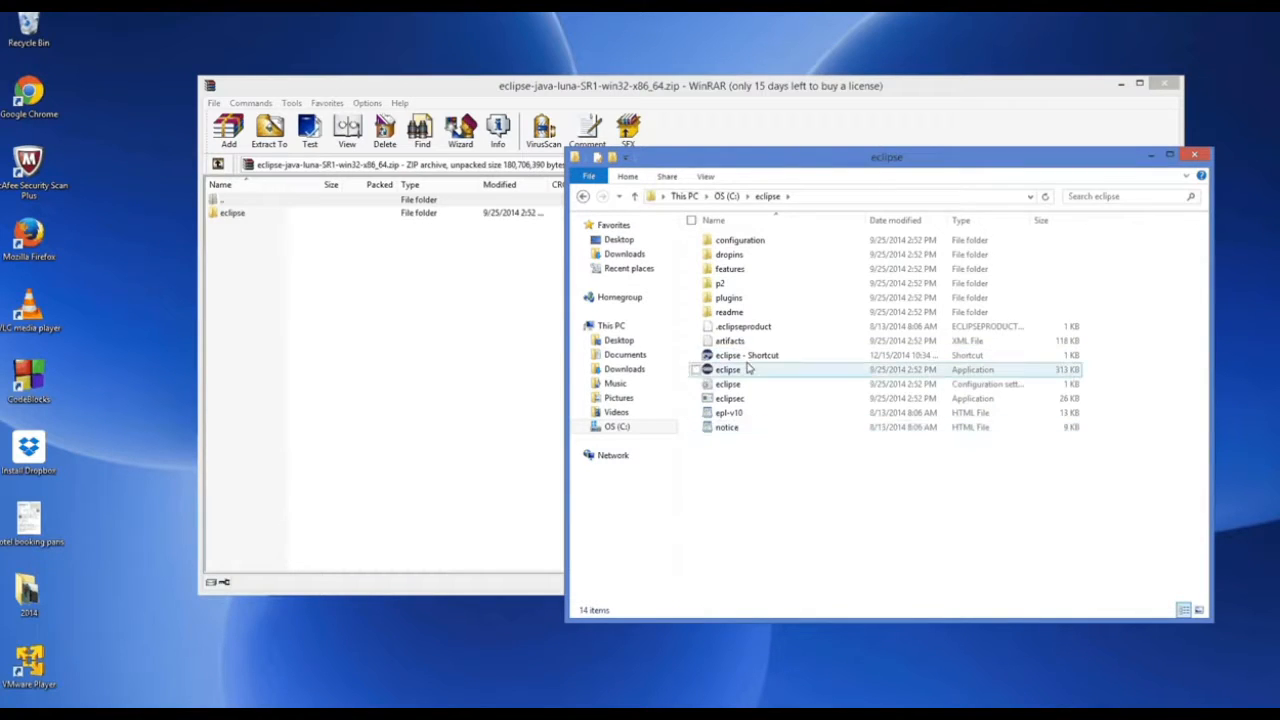
left_click_drag(605, 303, 114, 34)
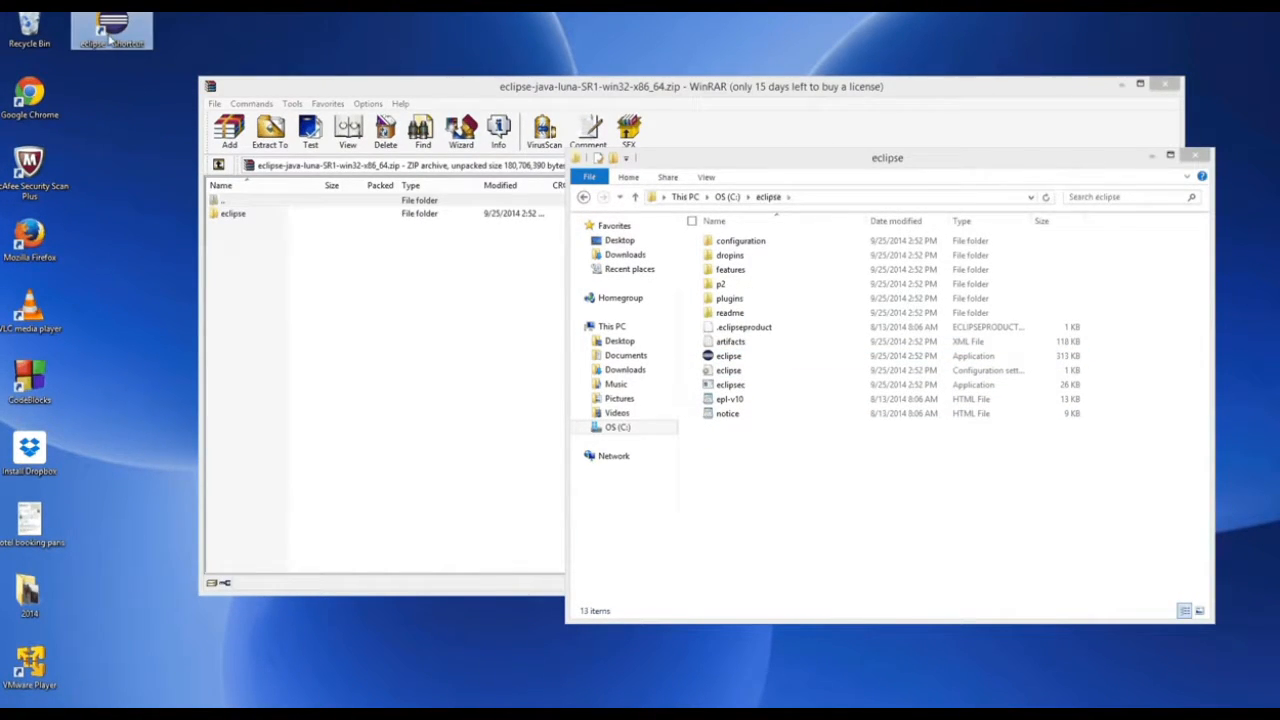
Step: Launch Eclipse from the extracted eclipse folder and close the WinRAR window
double_click(731, 360)
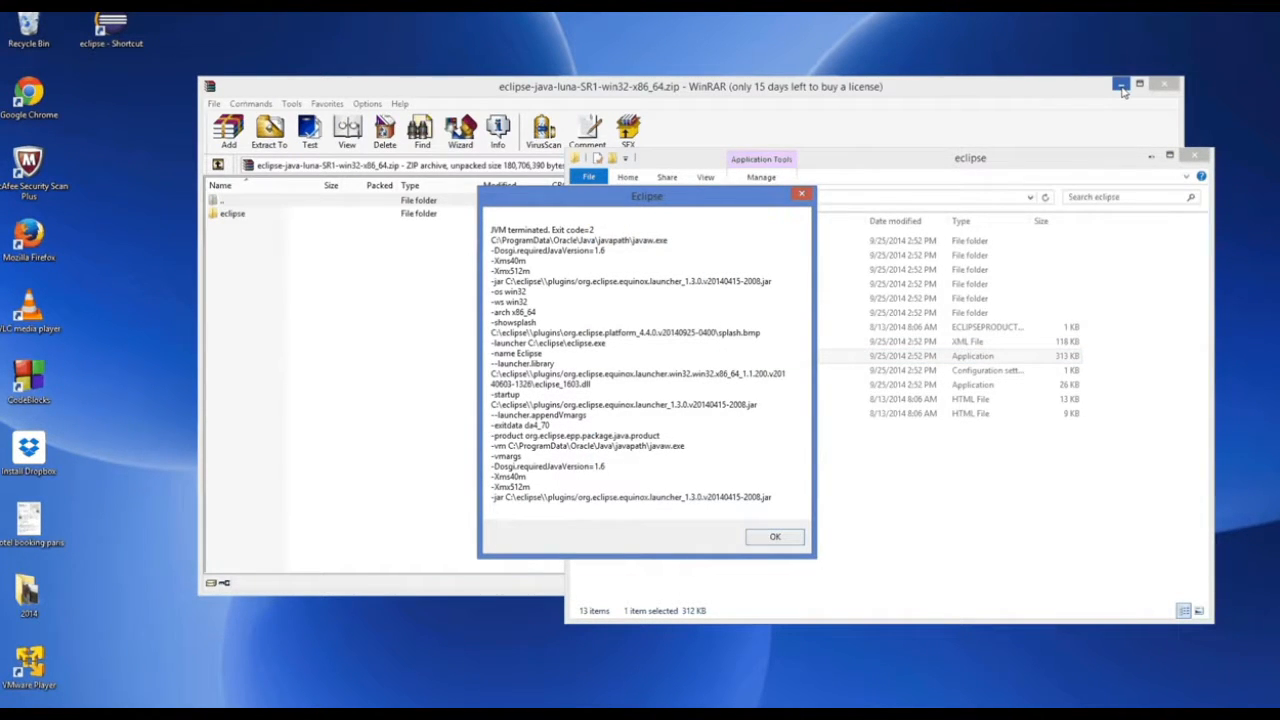
left_click(1168, 86)
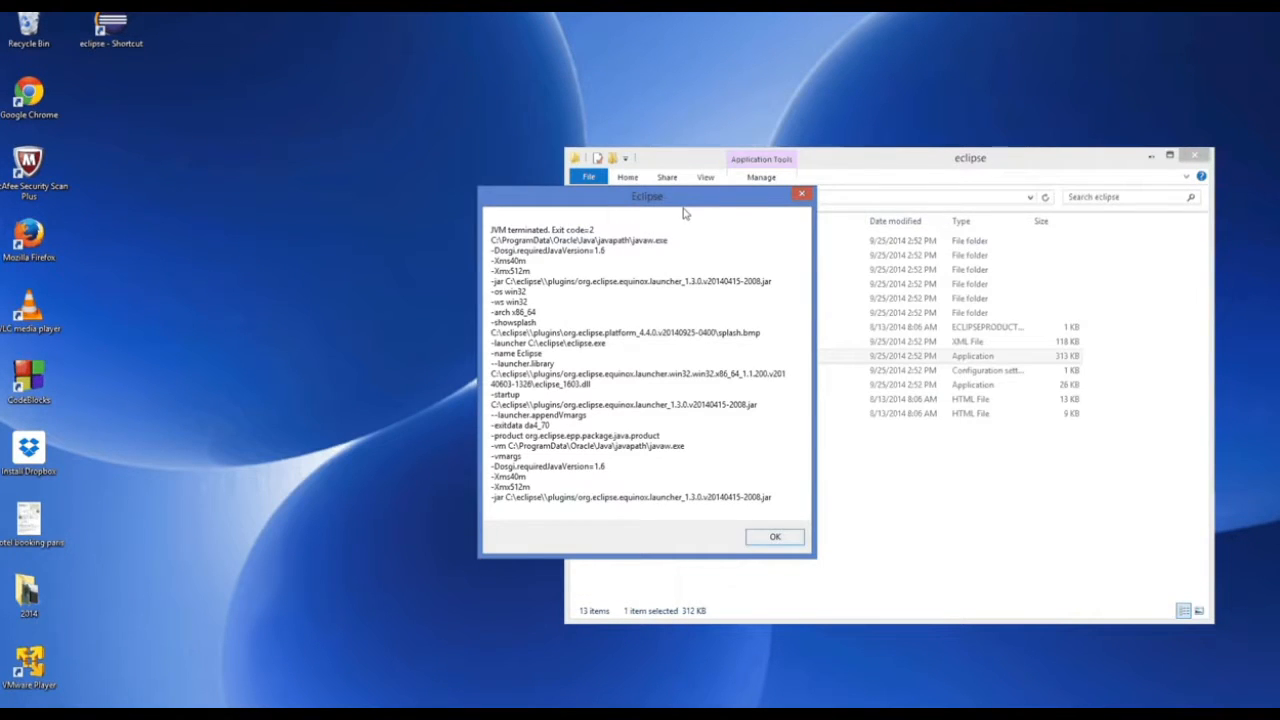
Step: Examine the javaw.exe path in the Eclipse error message alongside the folders at the root of drive C:
left_click_drag(690, 204, 731, 194)
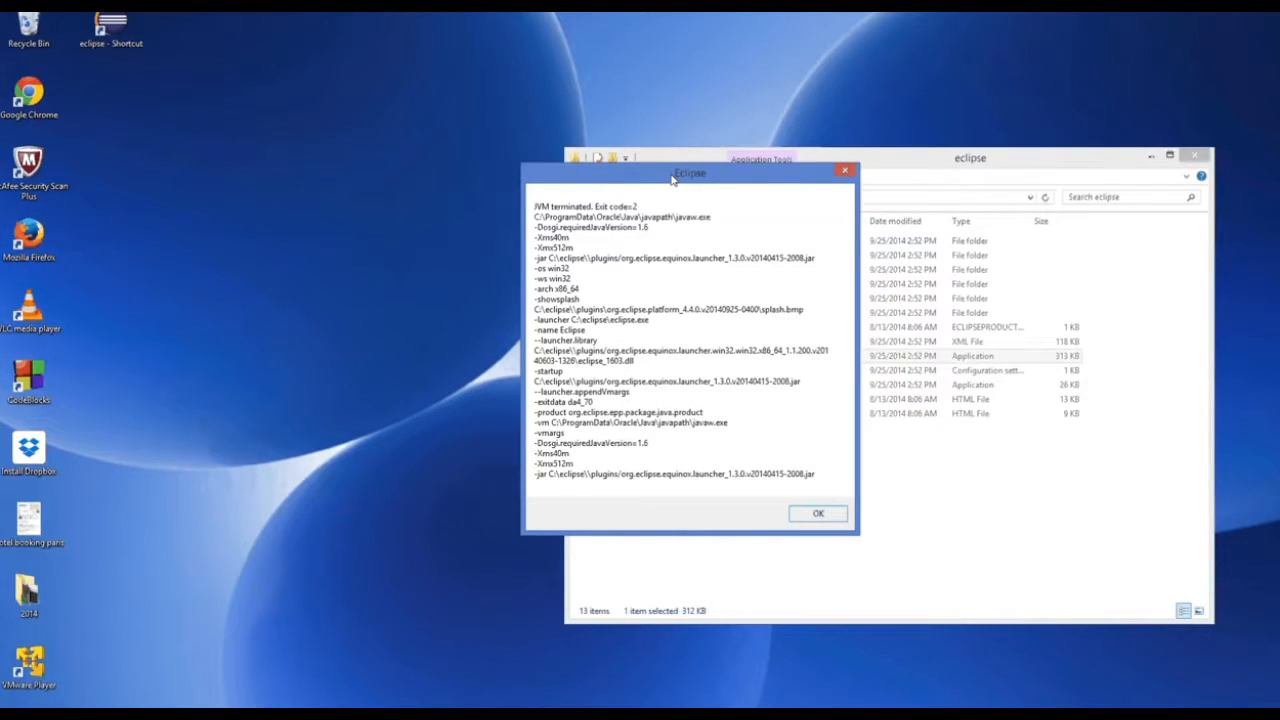
left_click_drag(673, 176, 683, 180)
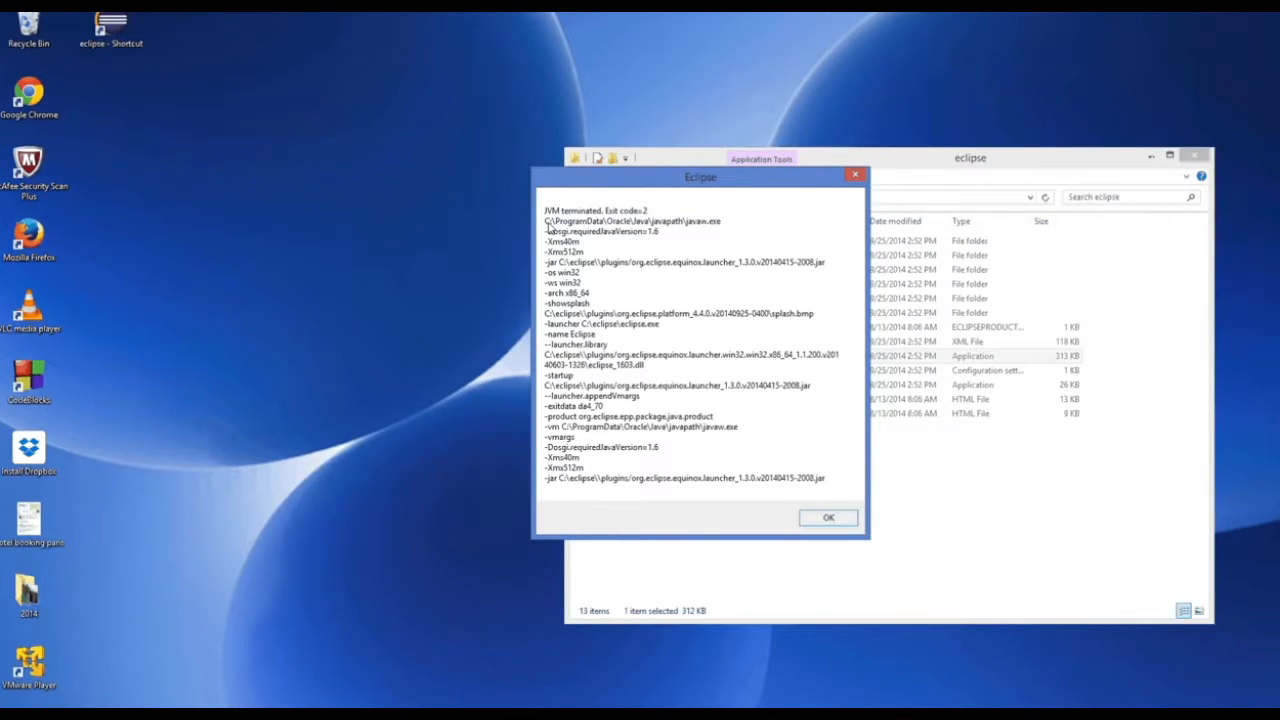
left_click_drag(669, 187, 369, 202)
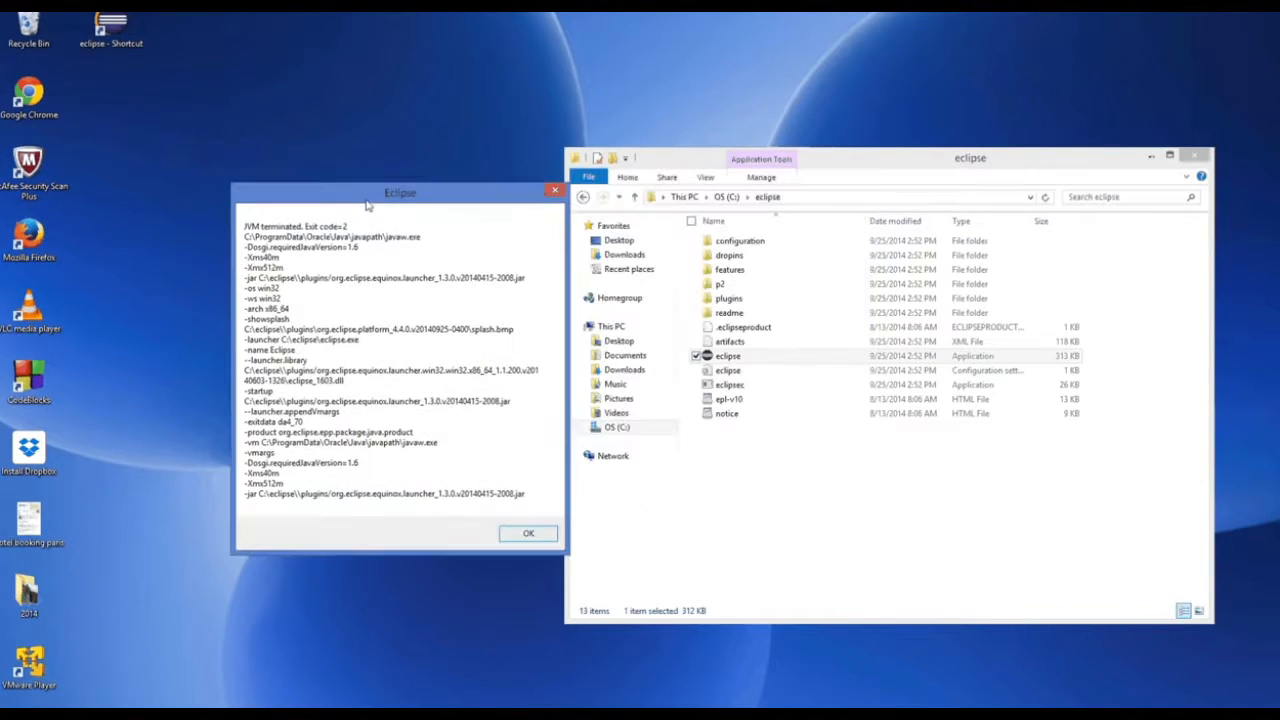
left_click(722, 197)
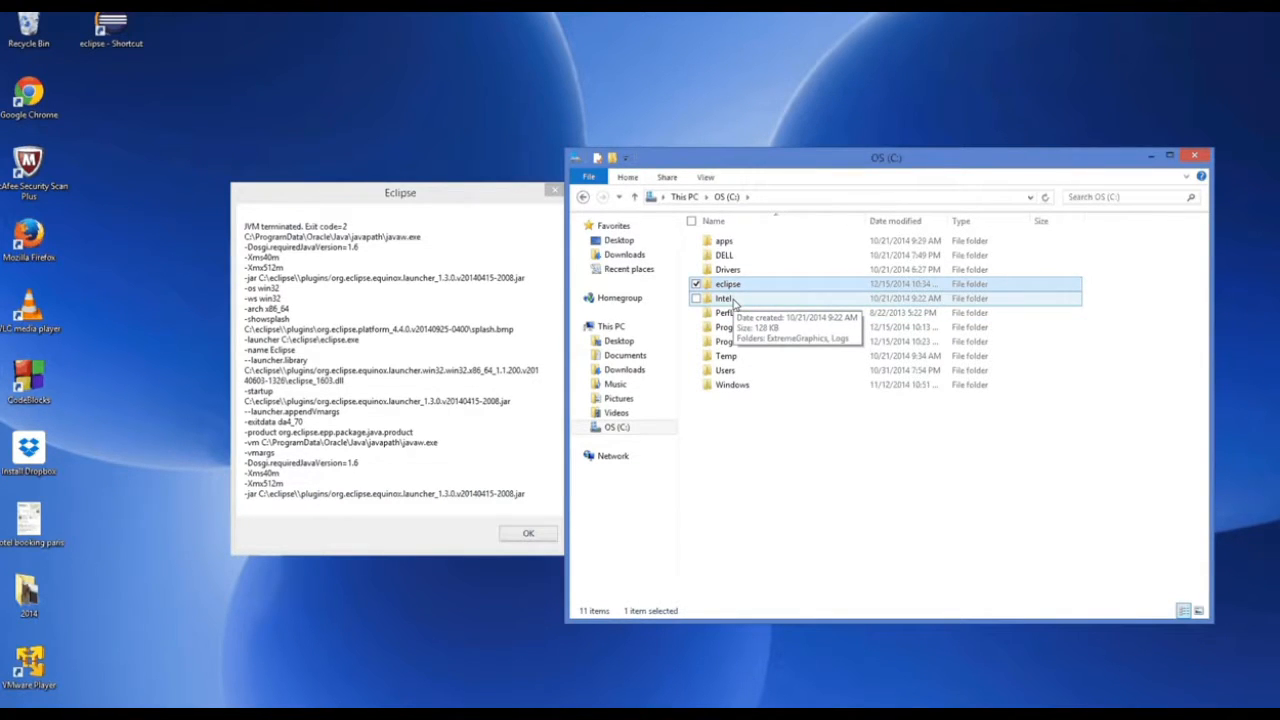
left_click(247, 242)
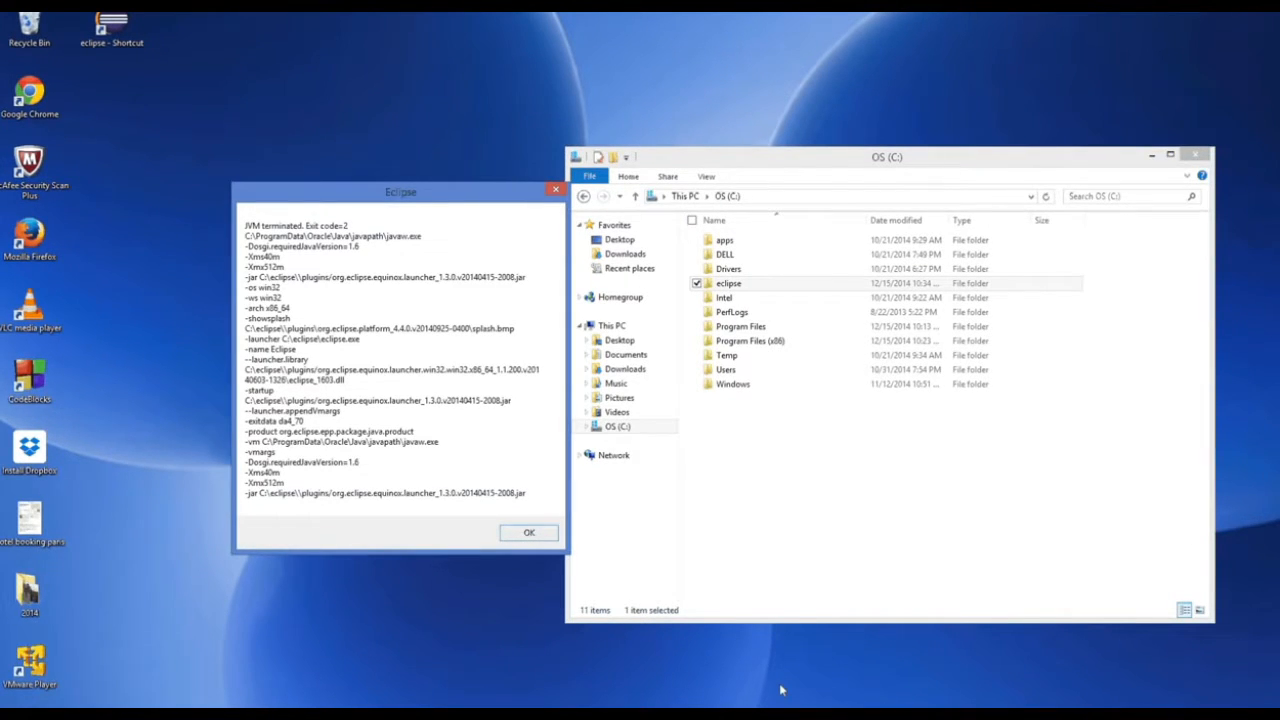
Step: Open WordPad through the Windows search and enter the path C:\ProgramData\Oracle\Java\javapath, enlarged for reading
mouse_move(1279, 719)
left_click(1268, 340)
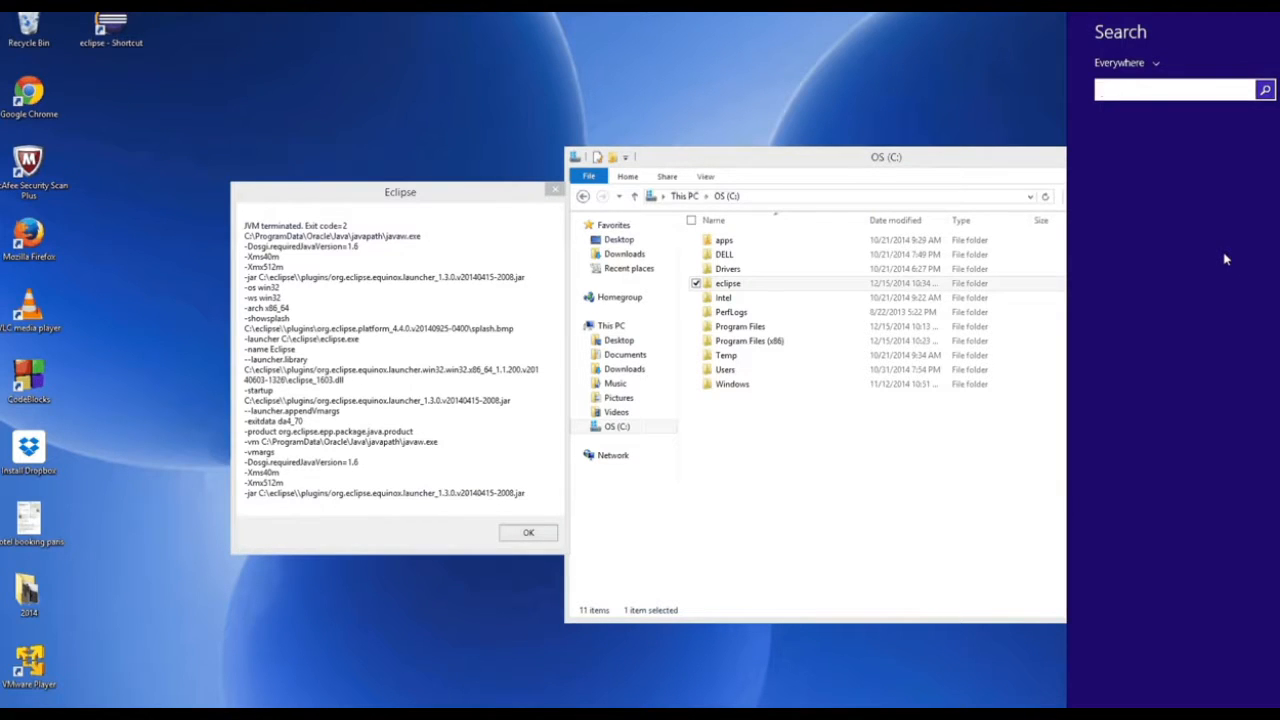
type("wordPad")
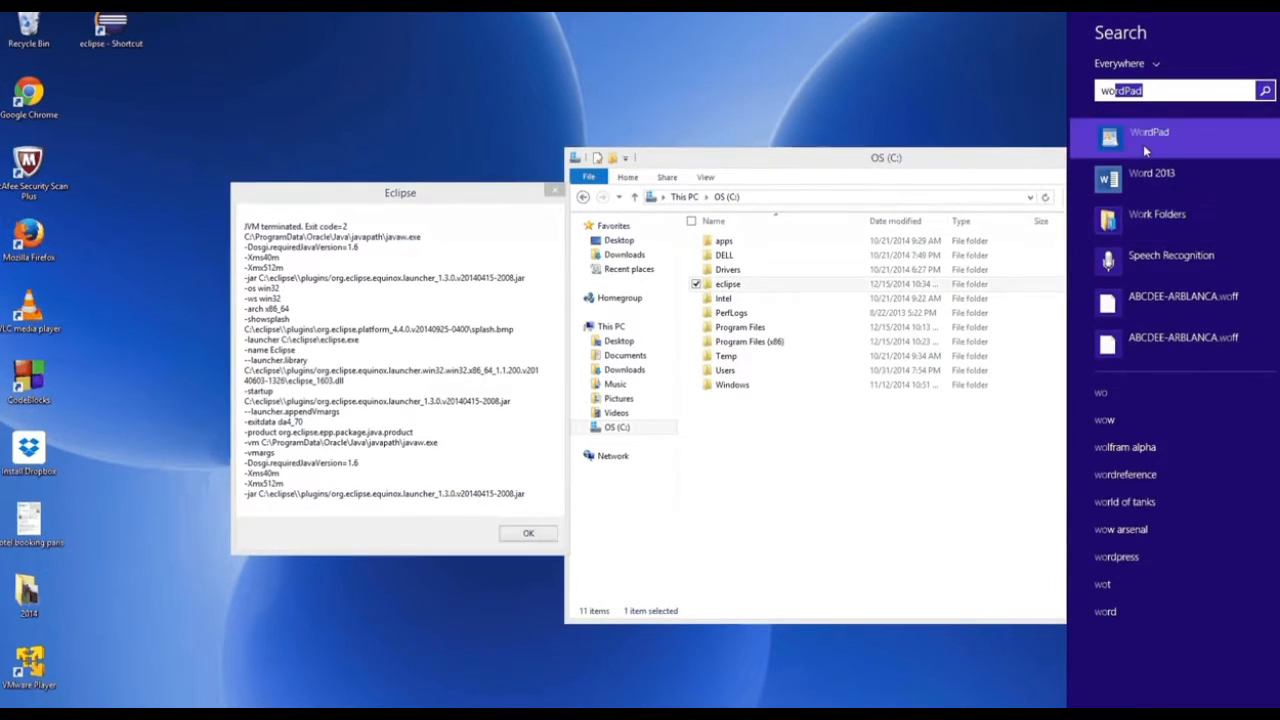
left_click(1145, 140)
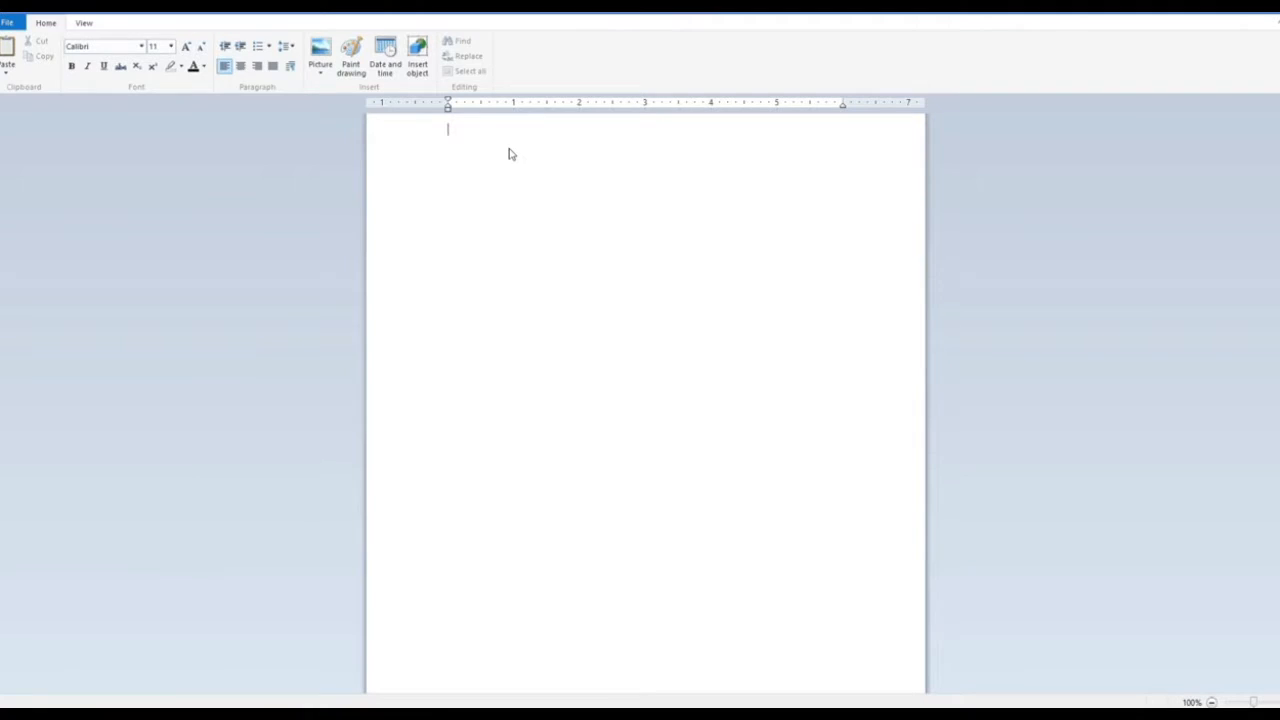
type("C:\\ProgramData\\Oracle\\Java\\javapath")
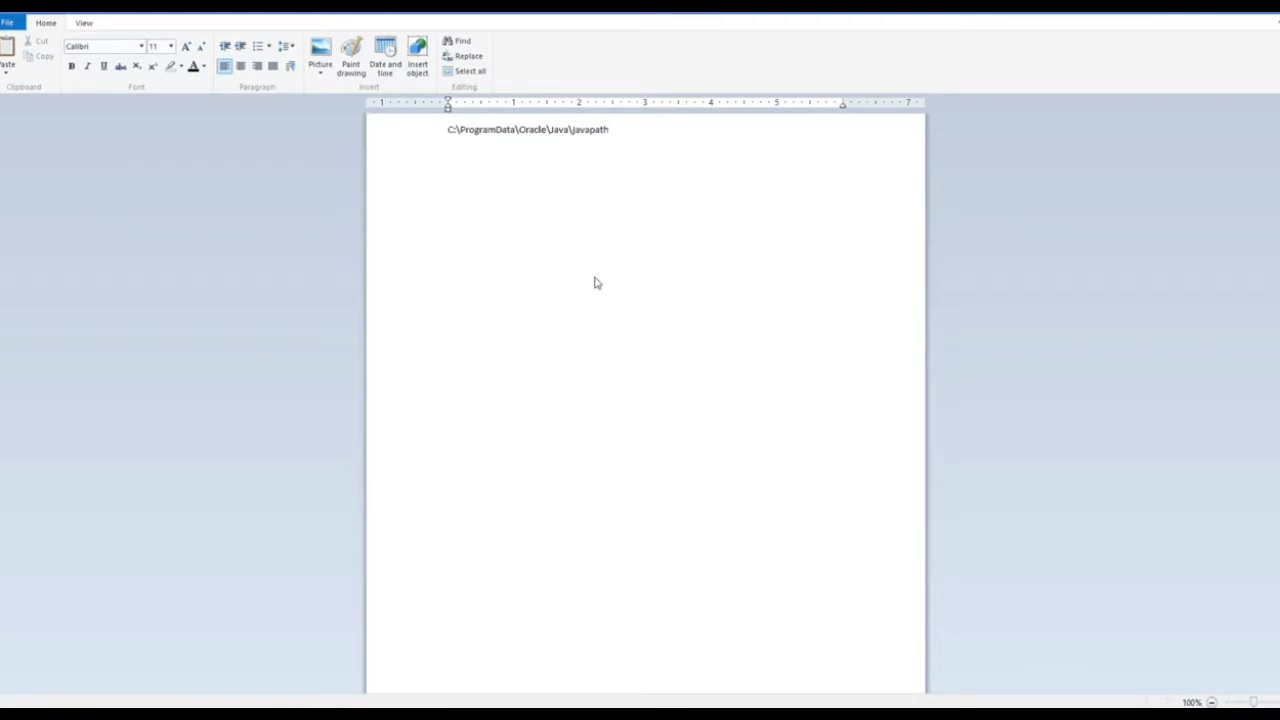
scroll(594, 284, "up", 3)
scroll(594, 287, "up", 14)
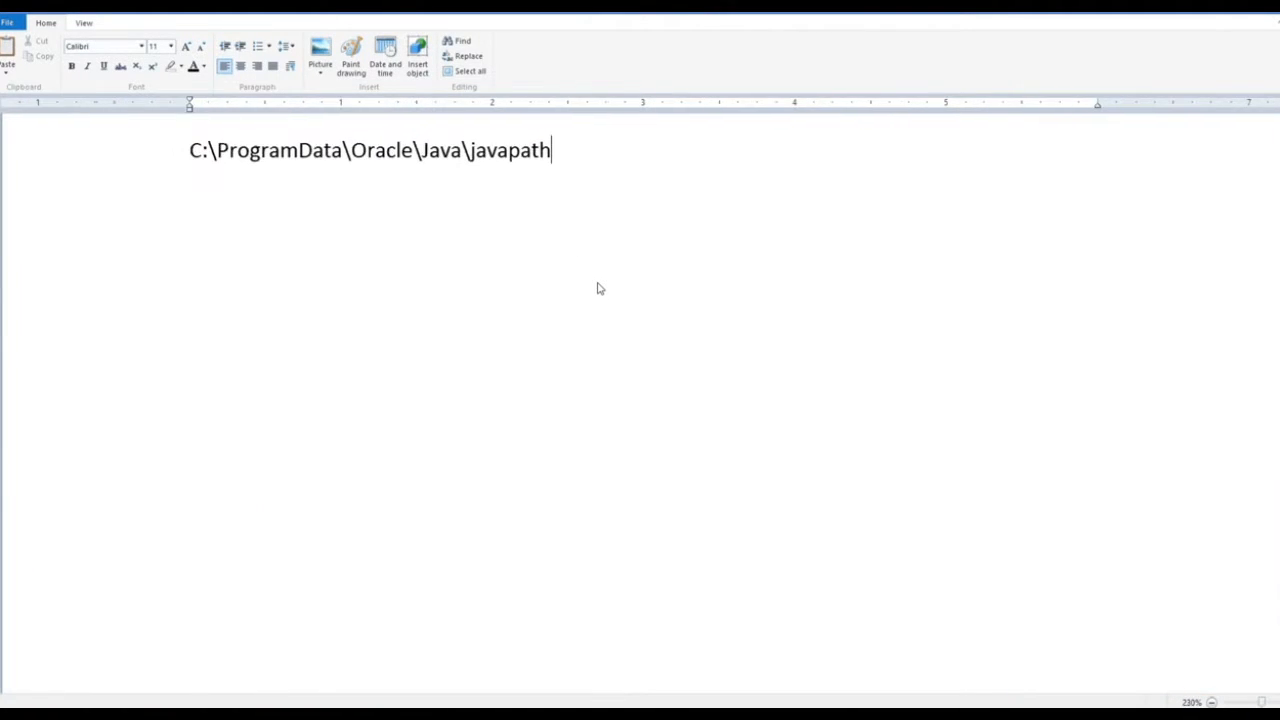
scroll(386, 317, "up", 20)
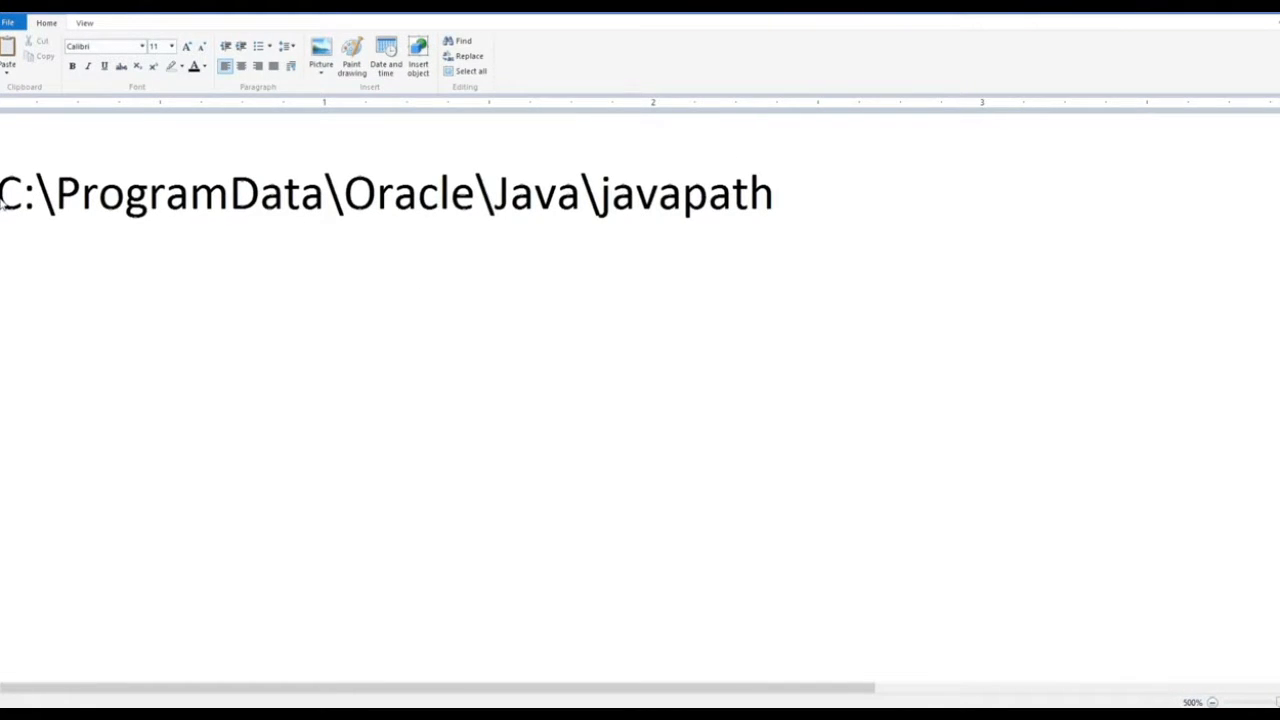
Step: Copy the full C:\ProgramData\Oracle\Java\javapath path from the WordPad document
left_click_drag(2, 203, 324, 200)
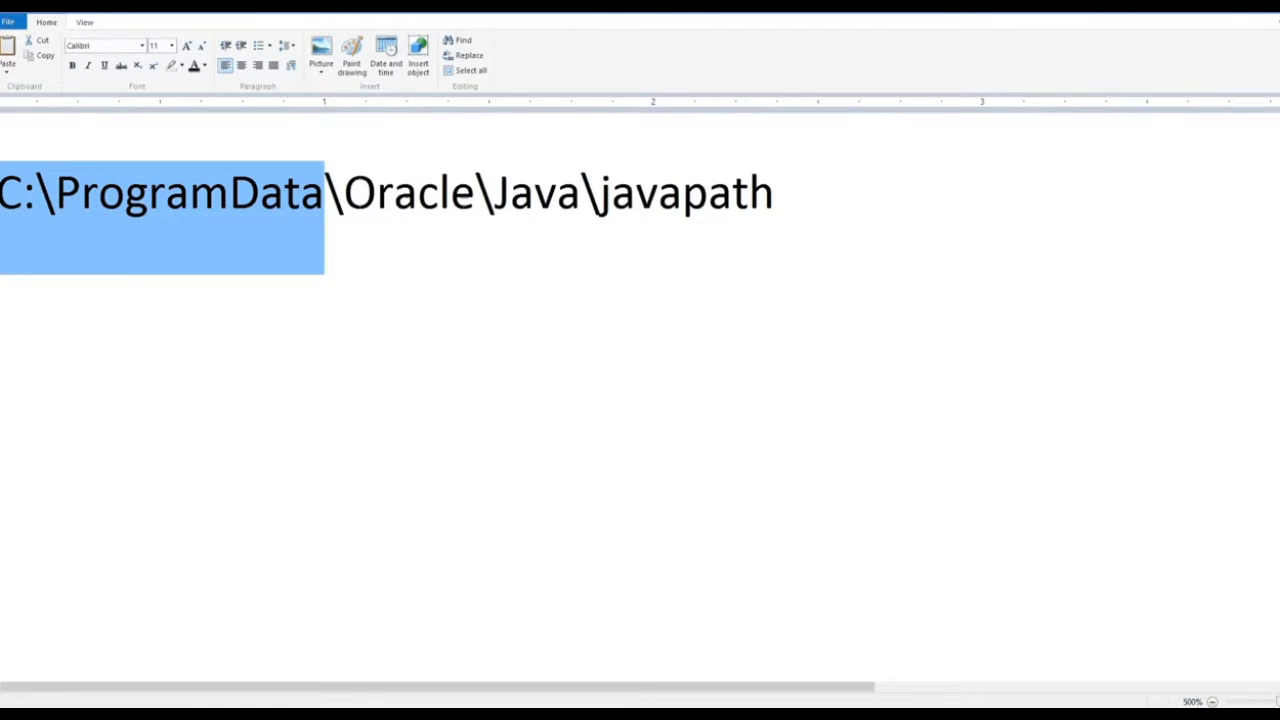
left_click(1241, 14)
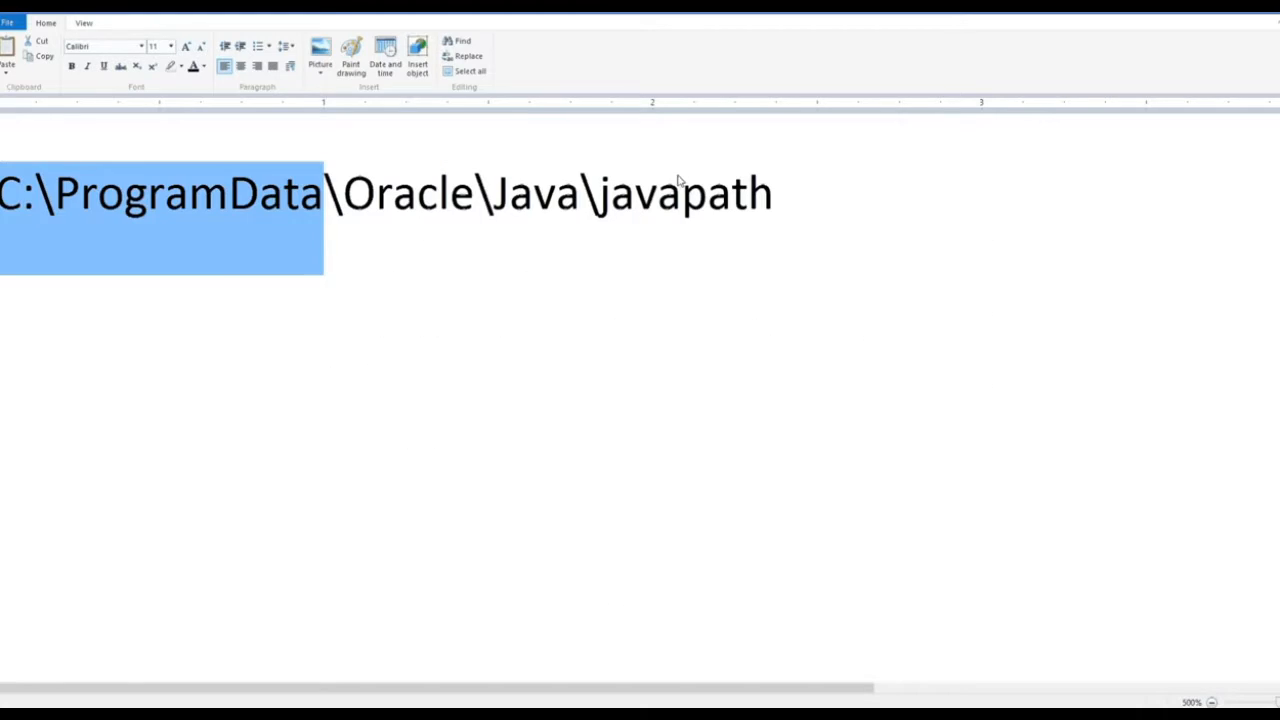
left_click(790, 200)
left_click_drag(622, 202, 20, 229)
key("ctrl+c")
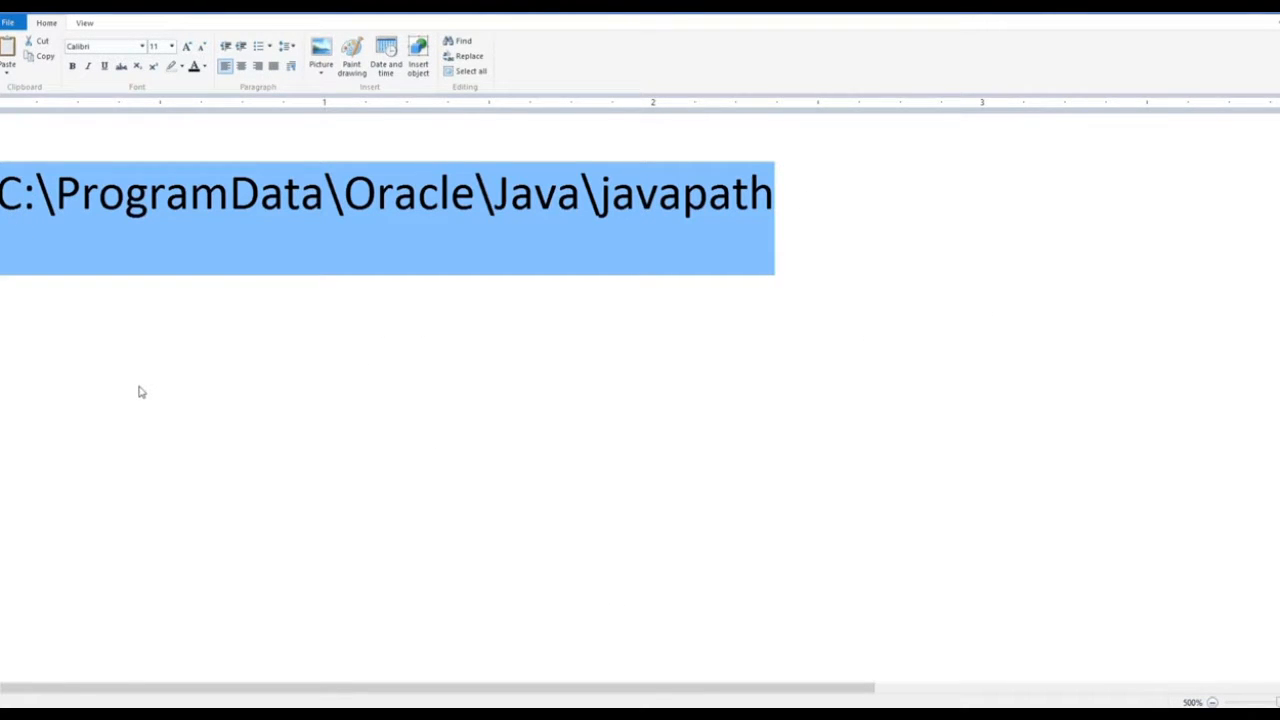
Step: Go to the copied javapath folder in File Explorer, examine its files and minimize the window
left_click(86, 716)
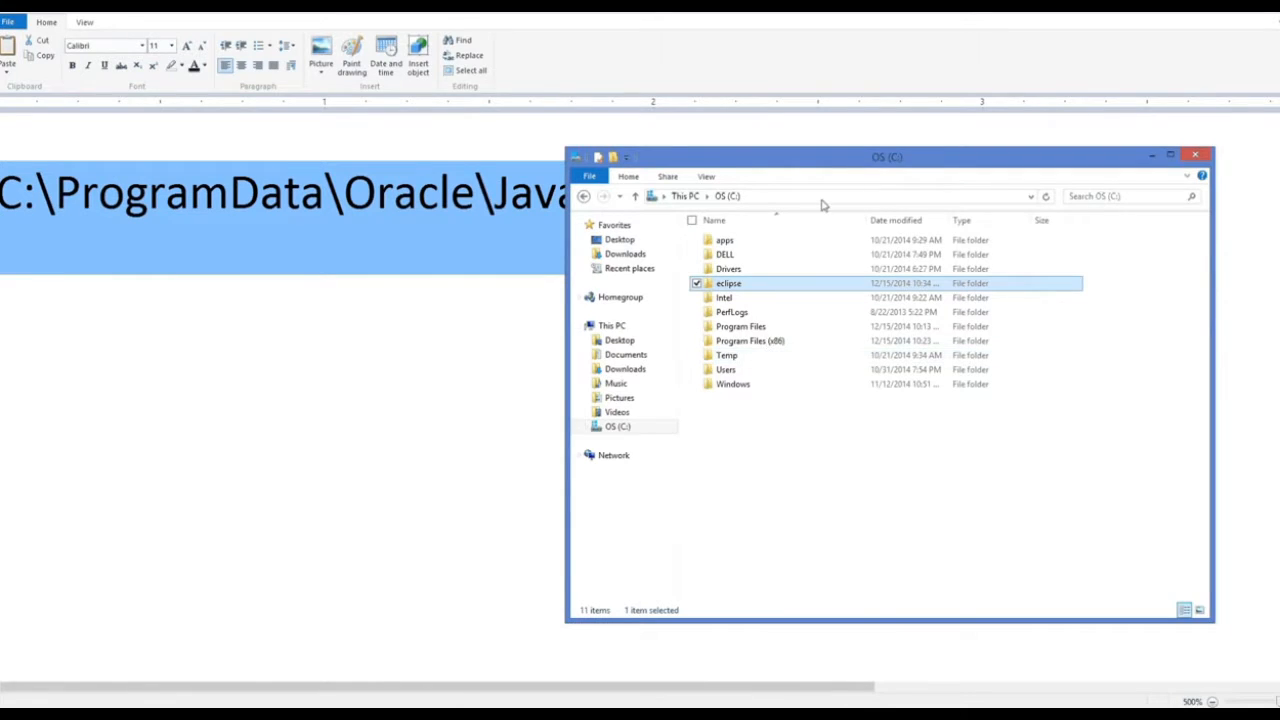
left_click(822, 204)
key("ctrl+v")
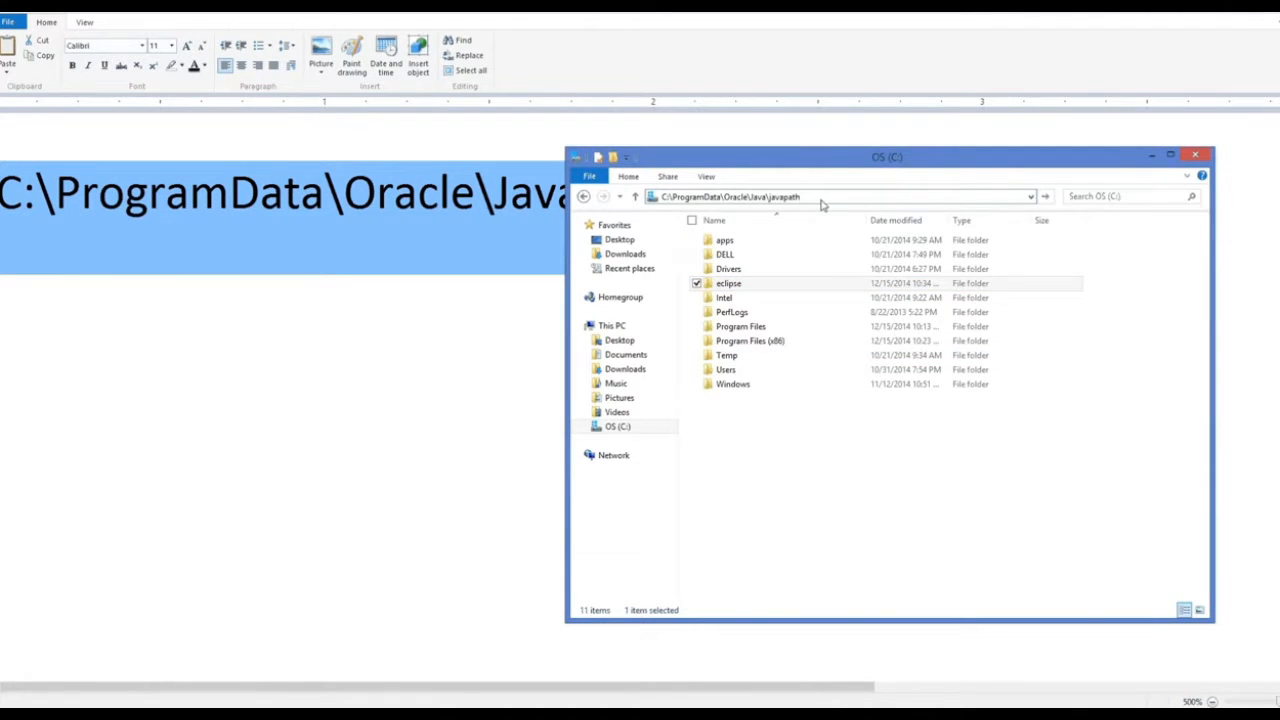
key("Return")
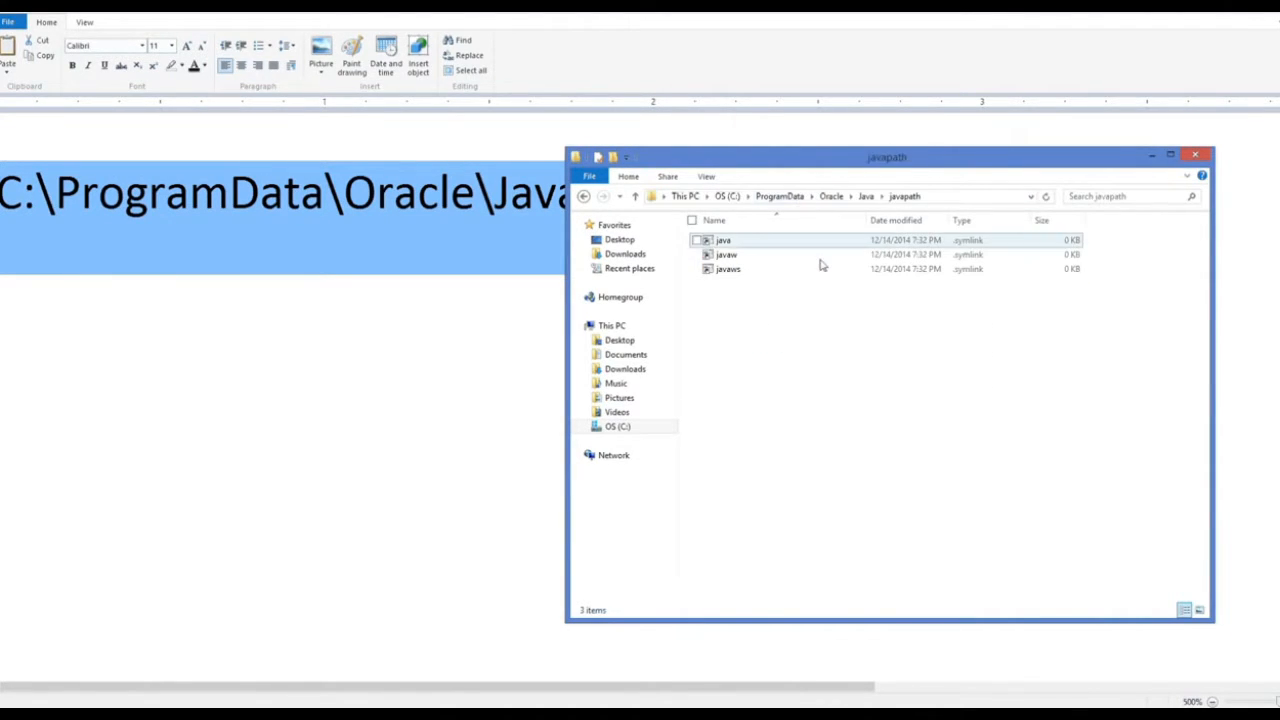
left_click_drag(1136, 422, 735, 238)
left_click(884, 393)
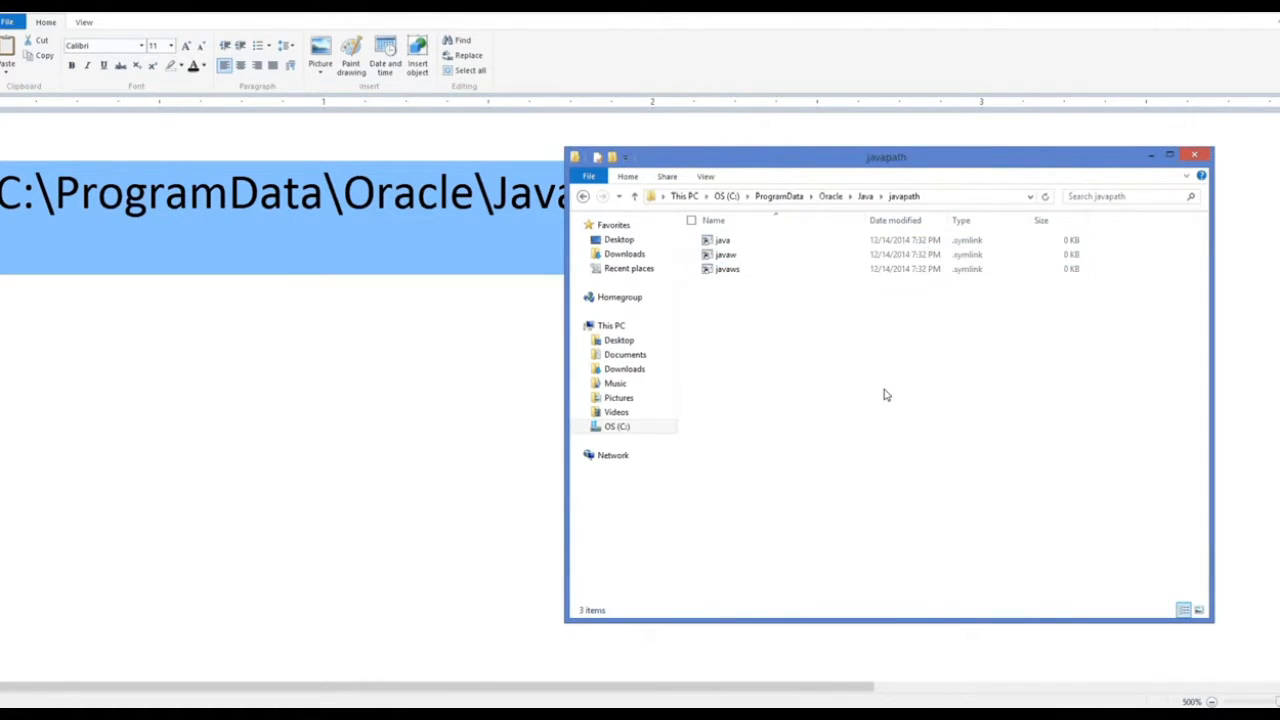
left_click(1151, 157)
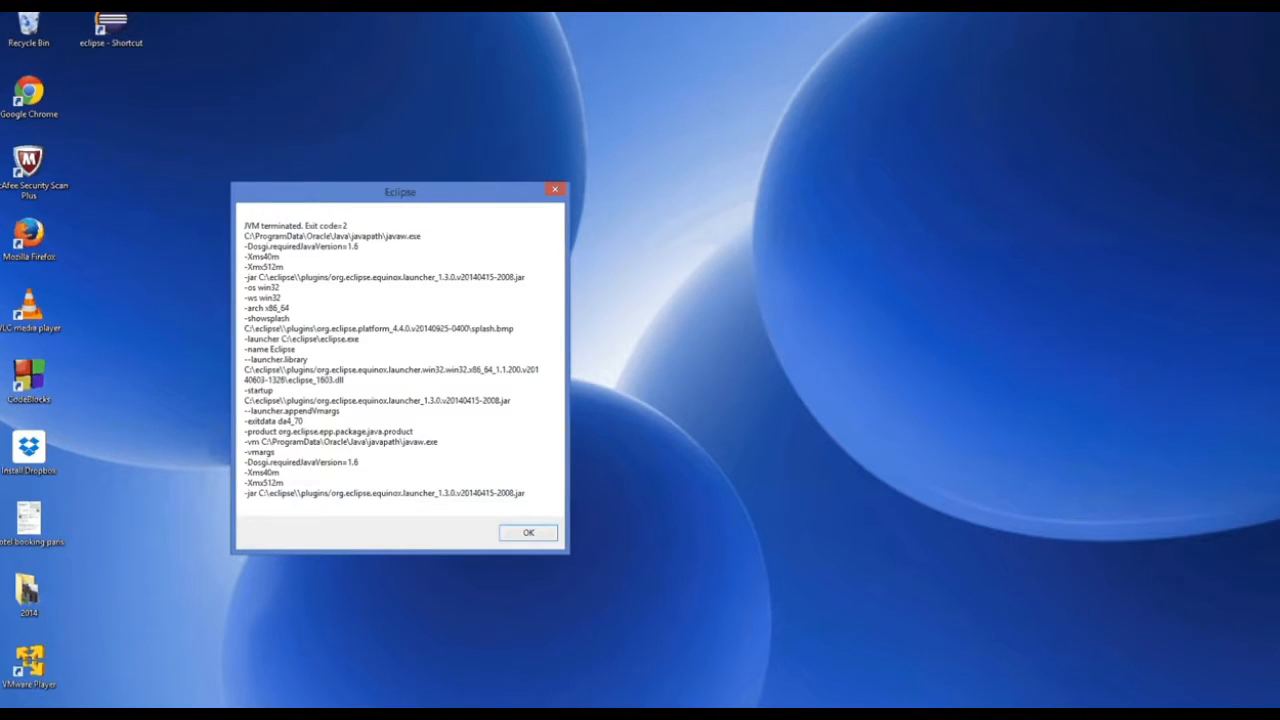
Step: Find the System control panel page through the Windows search and open Environment Variables from its advanced system settings
left_click(1248, 272)
type("s")
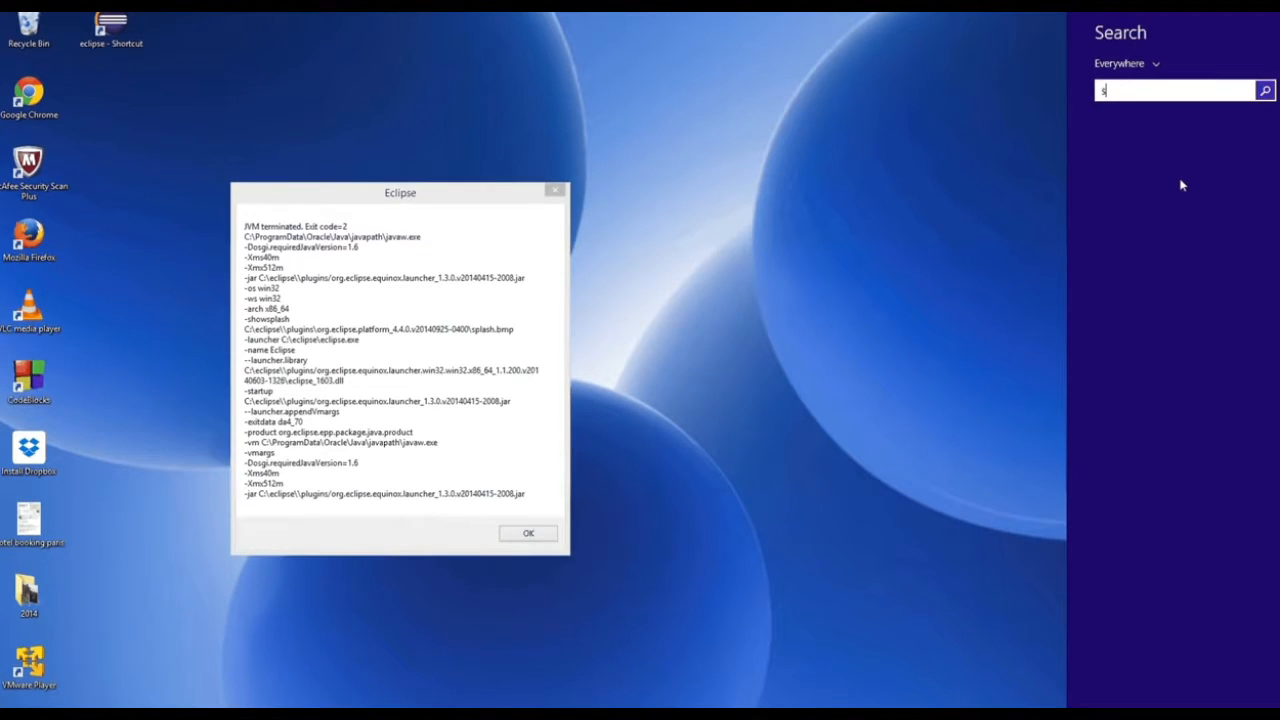
type("z")
key("BackSpace")
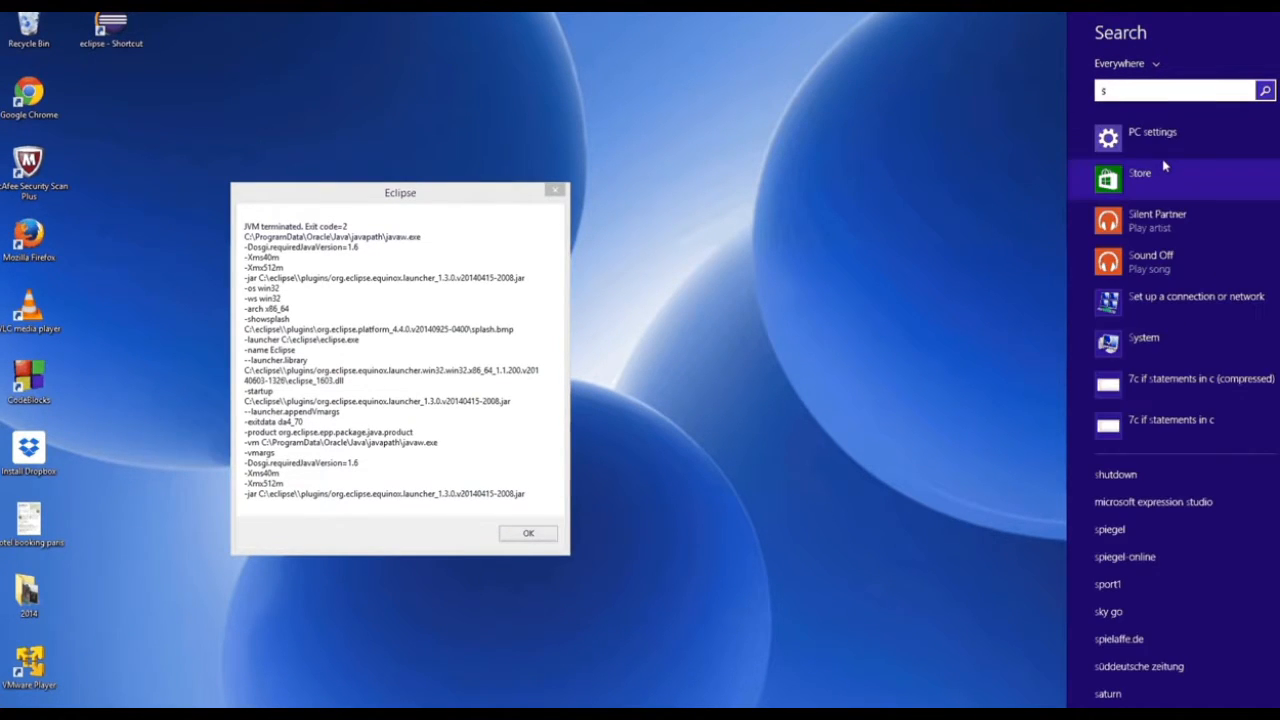
key("Escape")
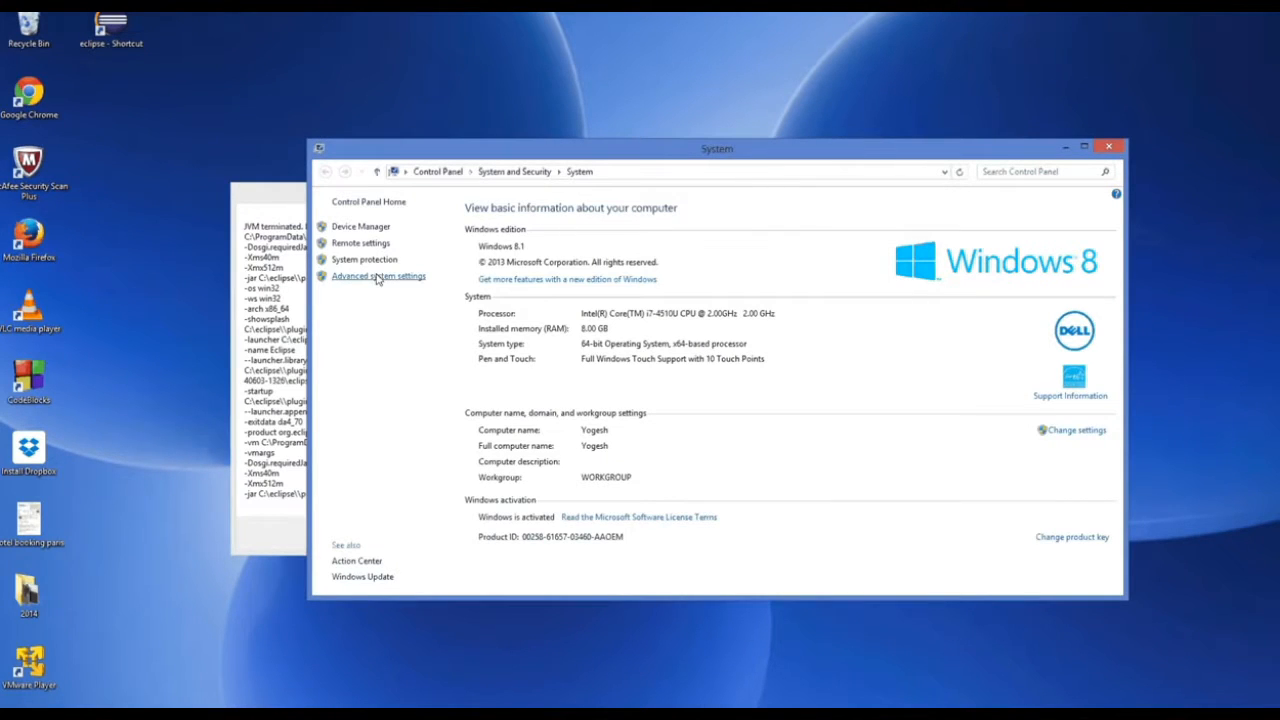
left_click(379, 277)
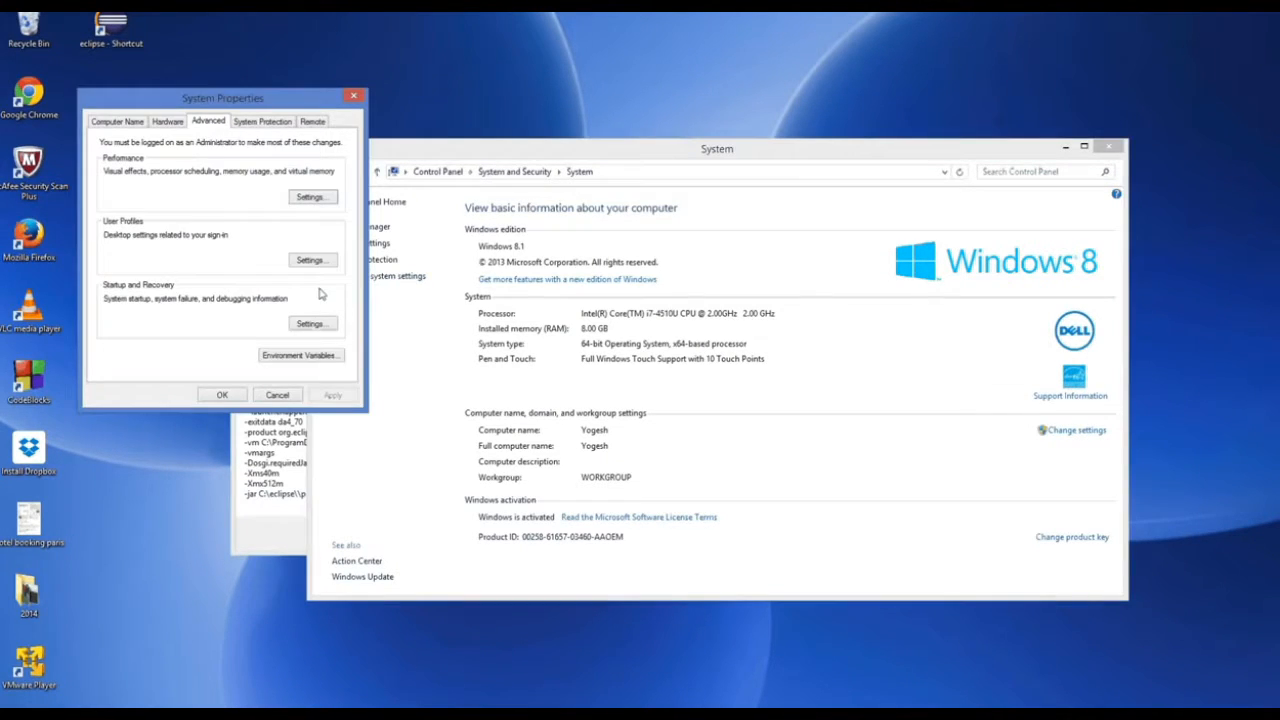
left_click(276, 358)
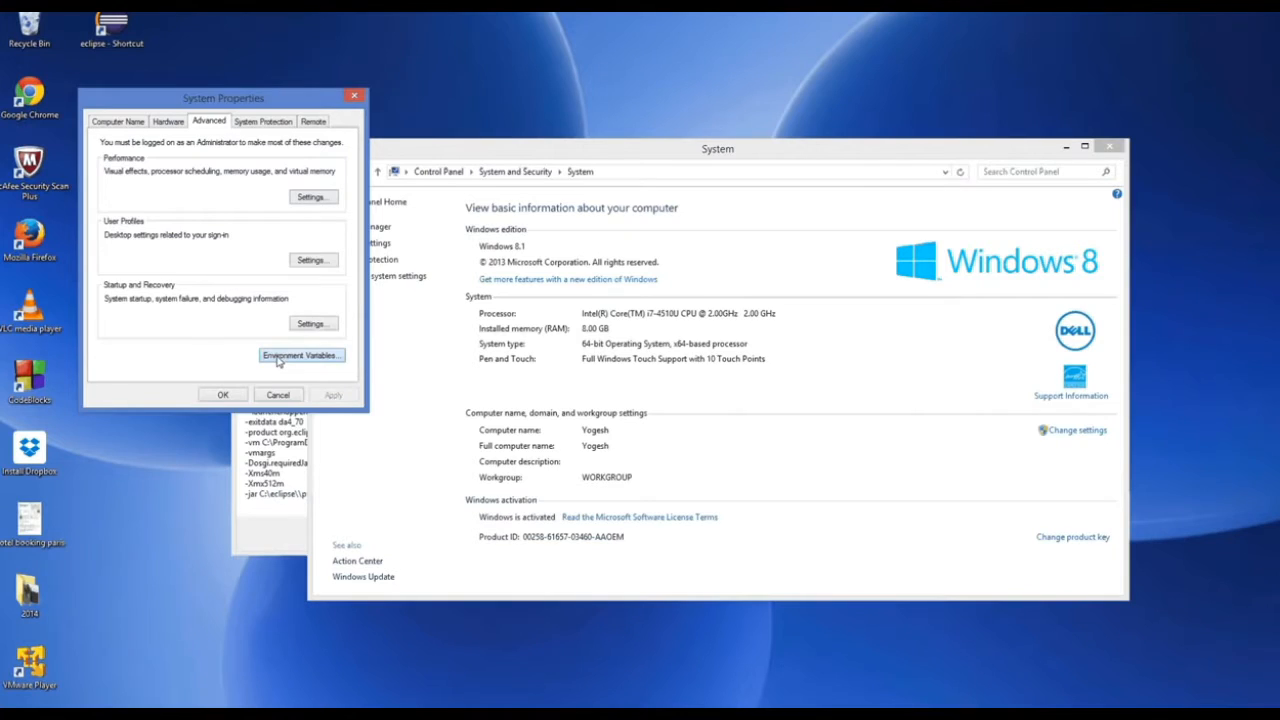
left_click_drag(285, 140, 464, 156)
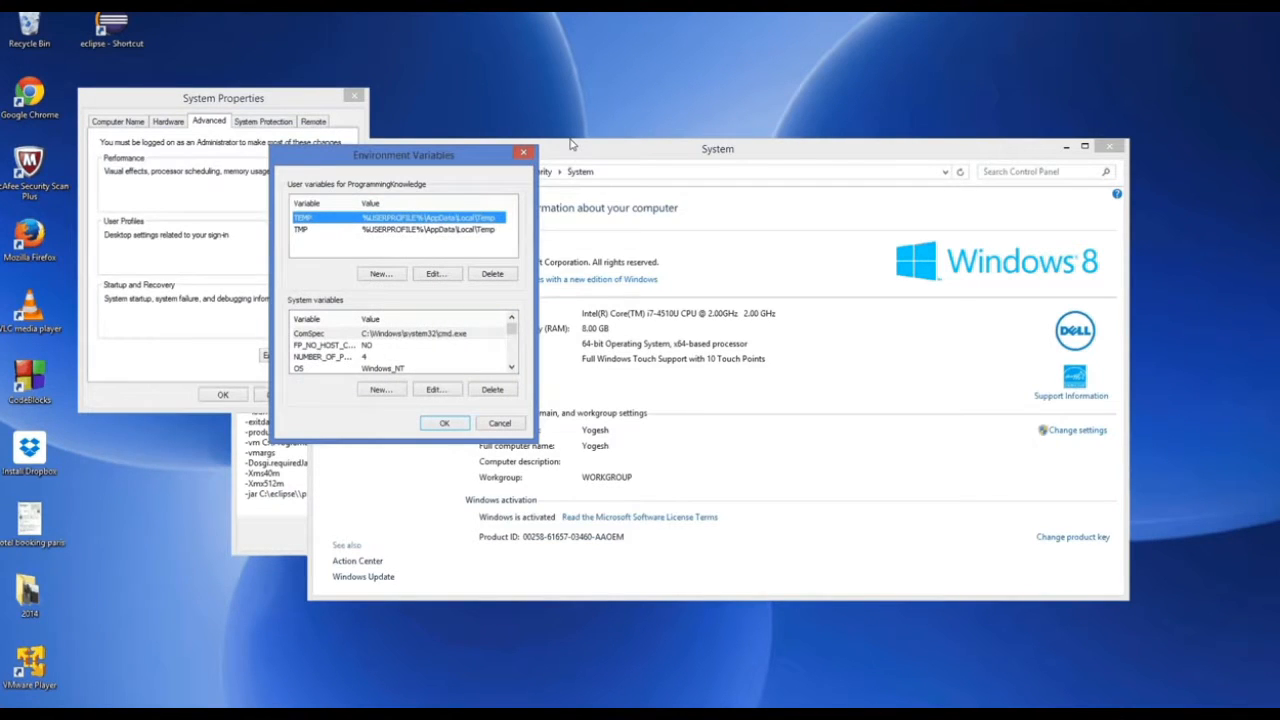
Step: Open the Path system variable for editing and select its value back to the beginning
scroll(512, 368, "down", 1)
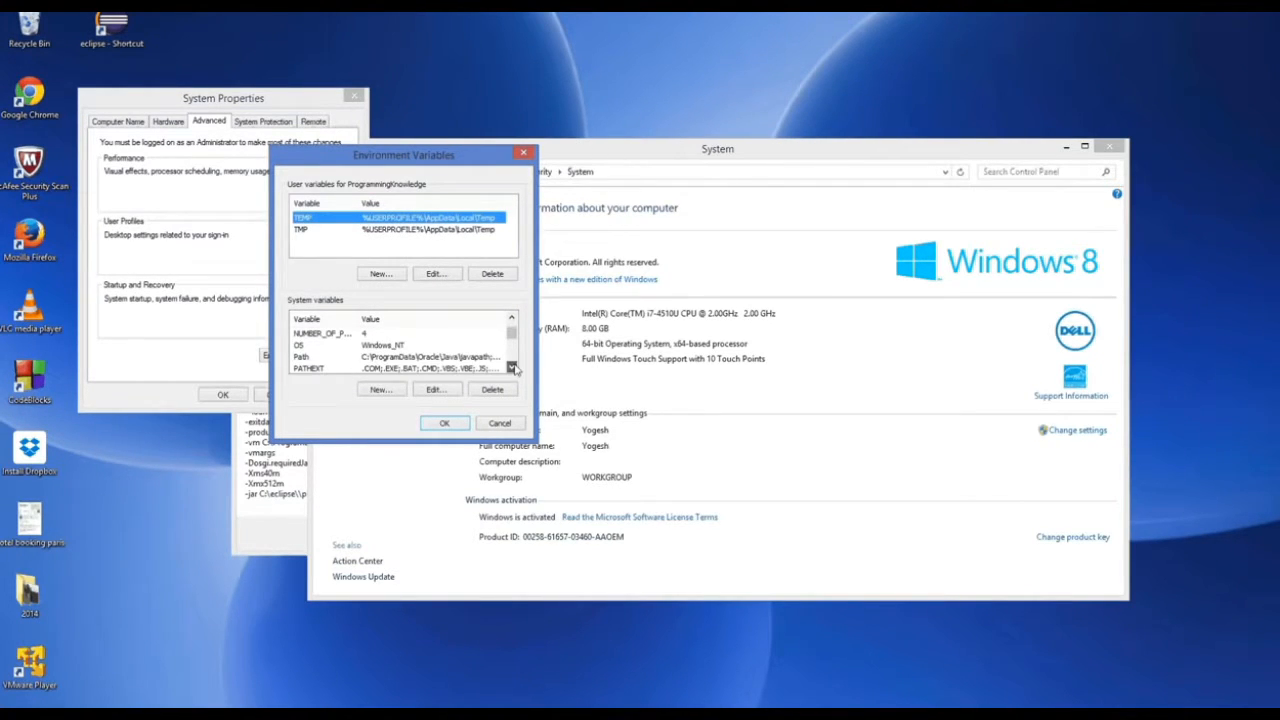
left_click(414, 357)
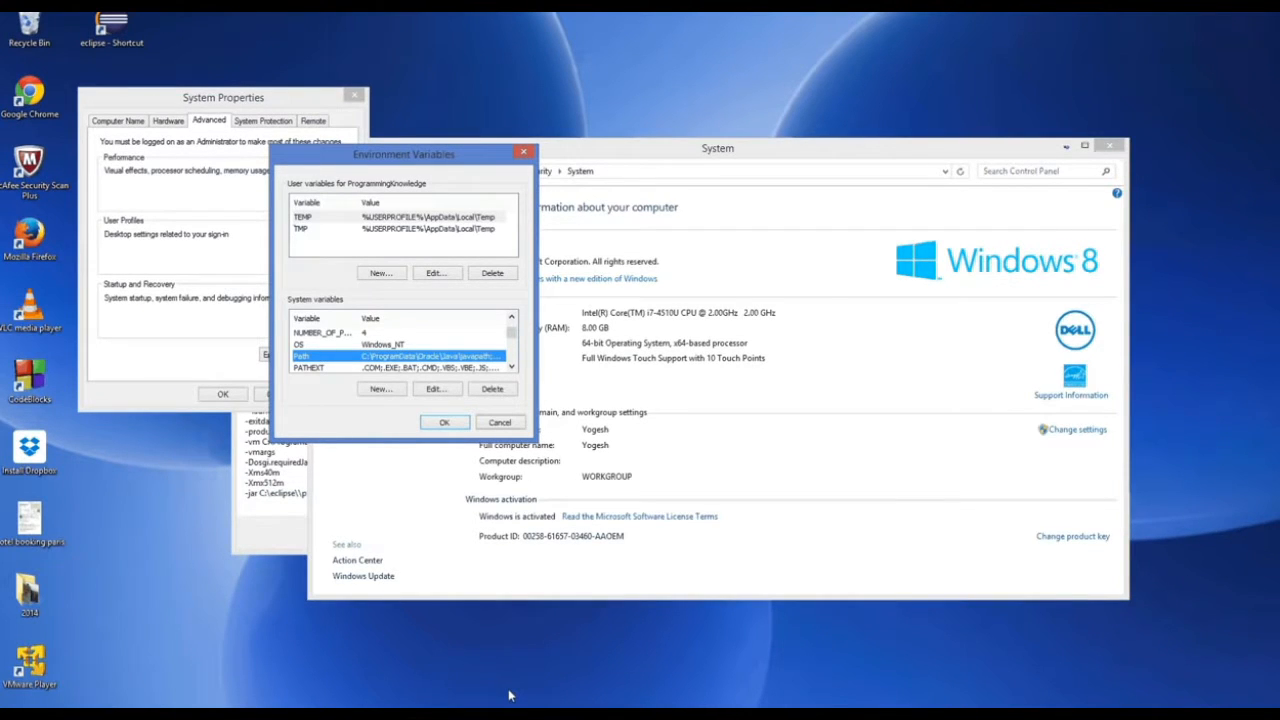
double_click(430, 360)
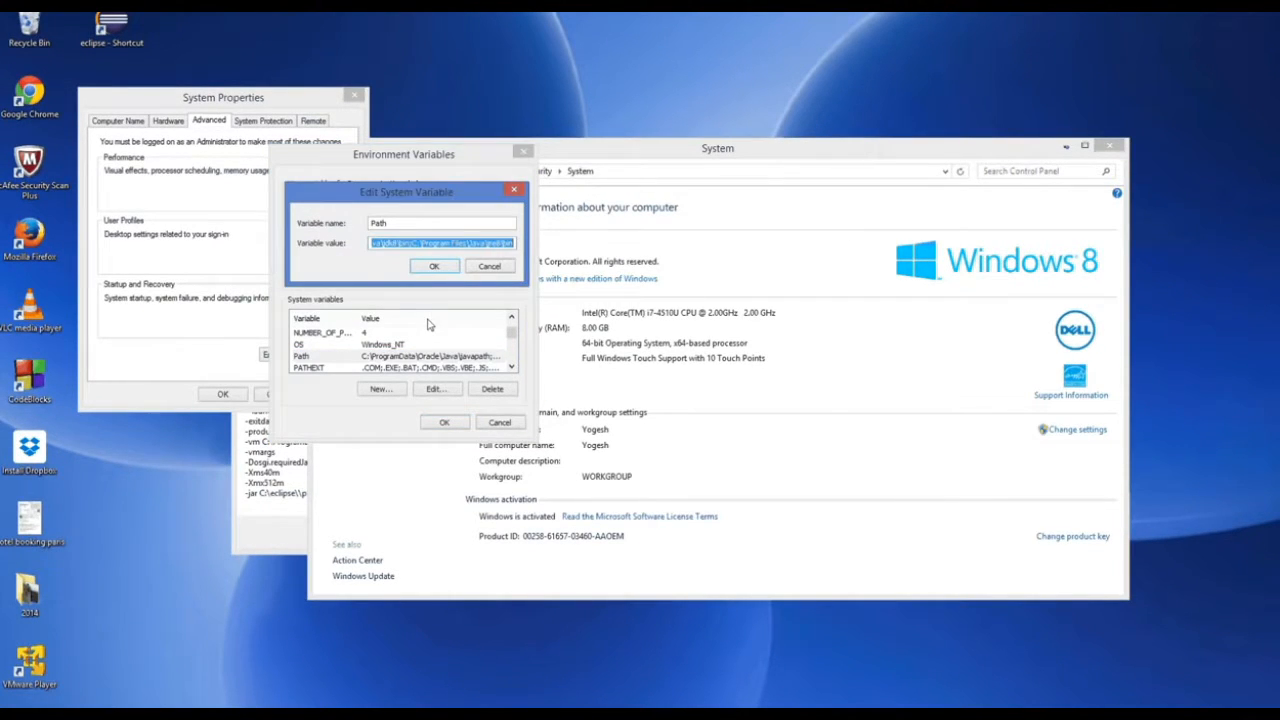
left_click(393, 243)
left_click_drag(412, 248, 305, 238)
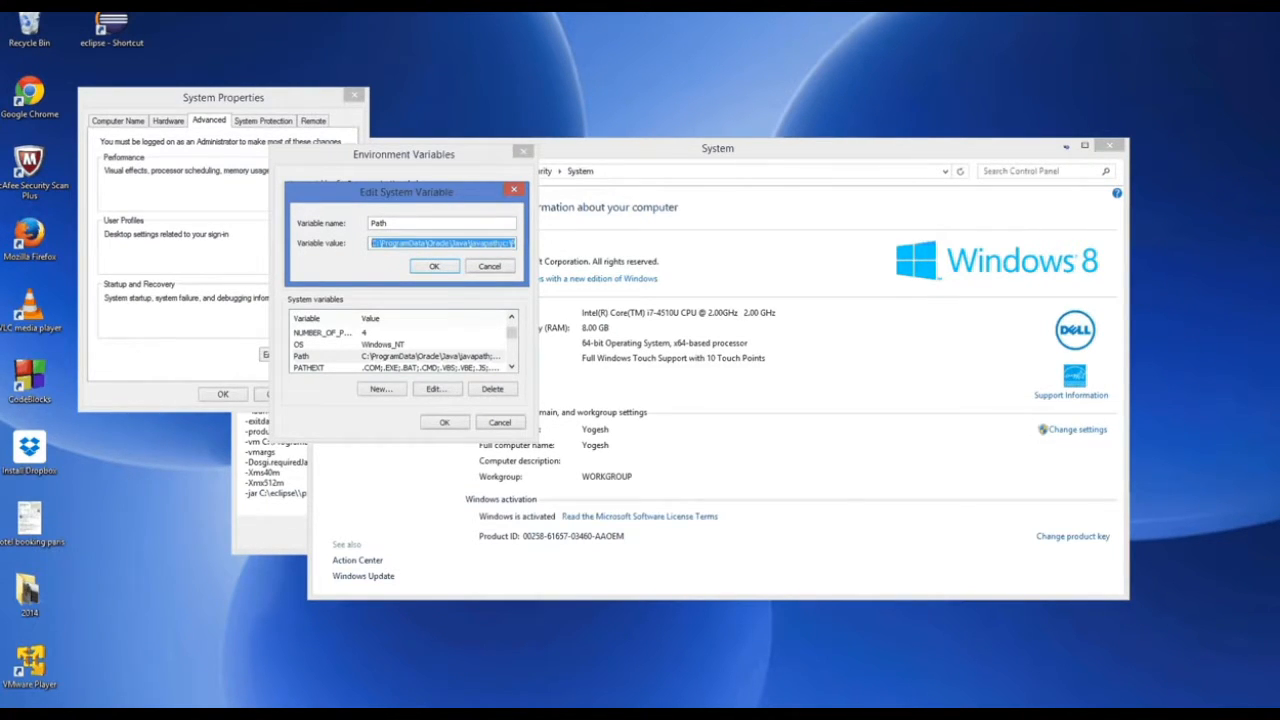
Step: Compare the Path value with the javapath folder path in the WordPad document and return to the variable dialog
key("super")
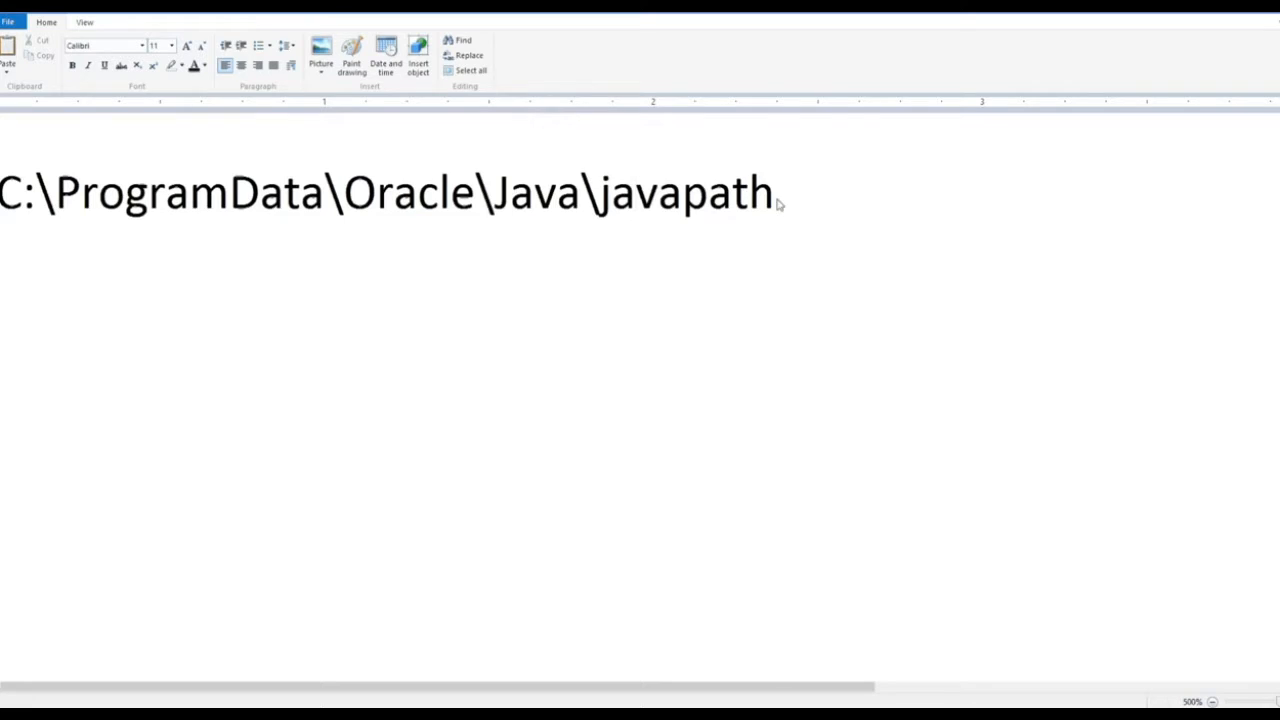
double_click(672, 200)
left_click_drag(672, 200, 68, 279)
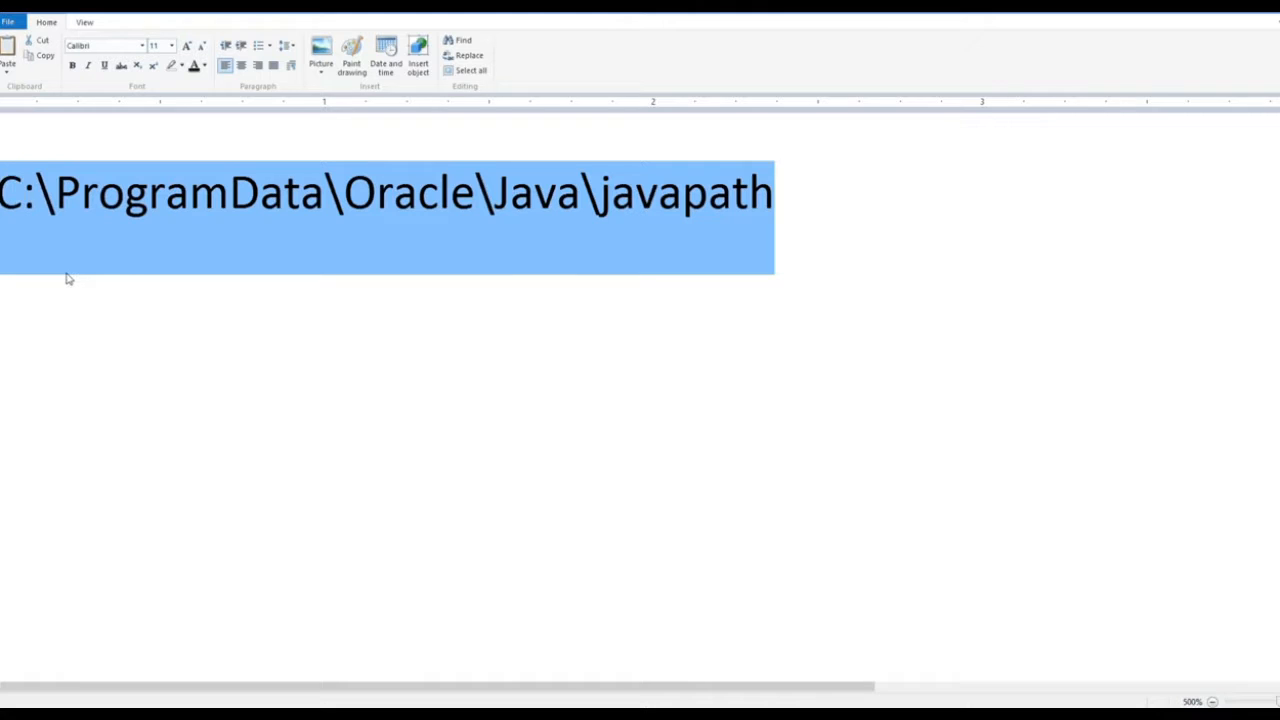
key("alt+Tab")
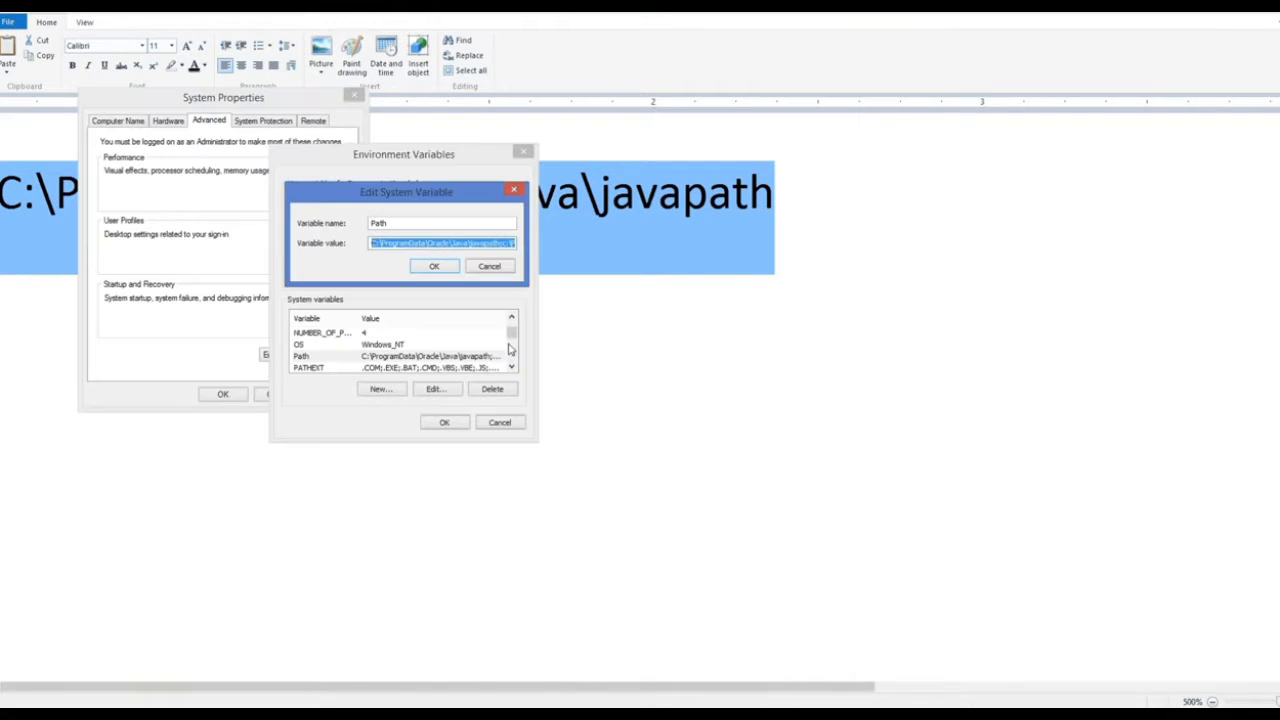
Step: Remove the C:\ProgramData\Oracle\Java\javapath; entry from the Path variable, confirm the change and close the system settings windows
left_click(458, 243)
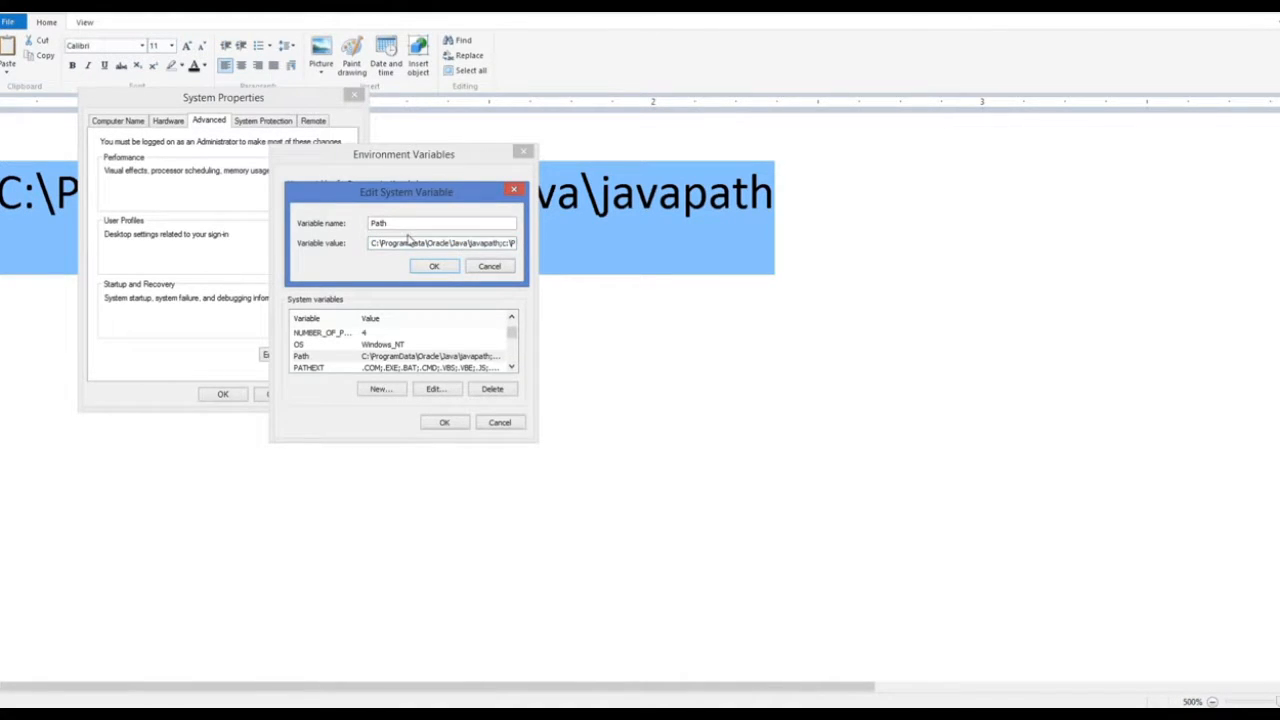
left_click_drag(372, 244, 507, 250)
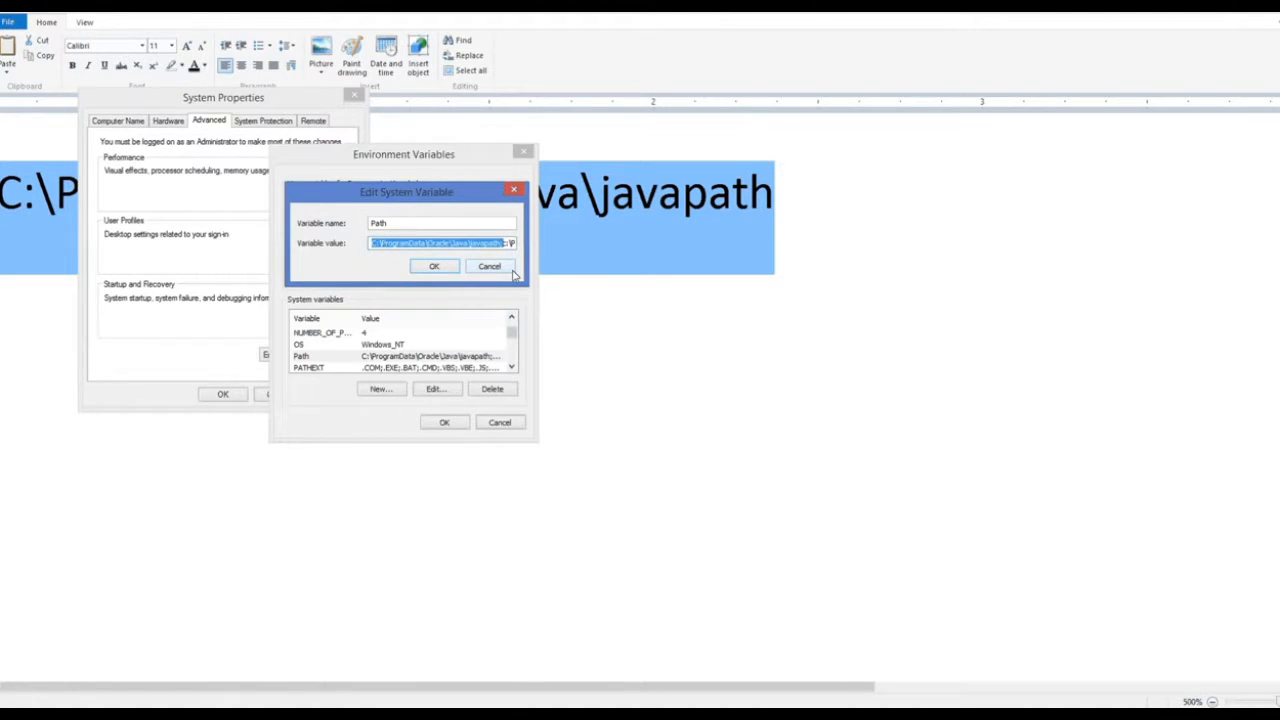
key("Delete")
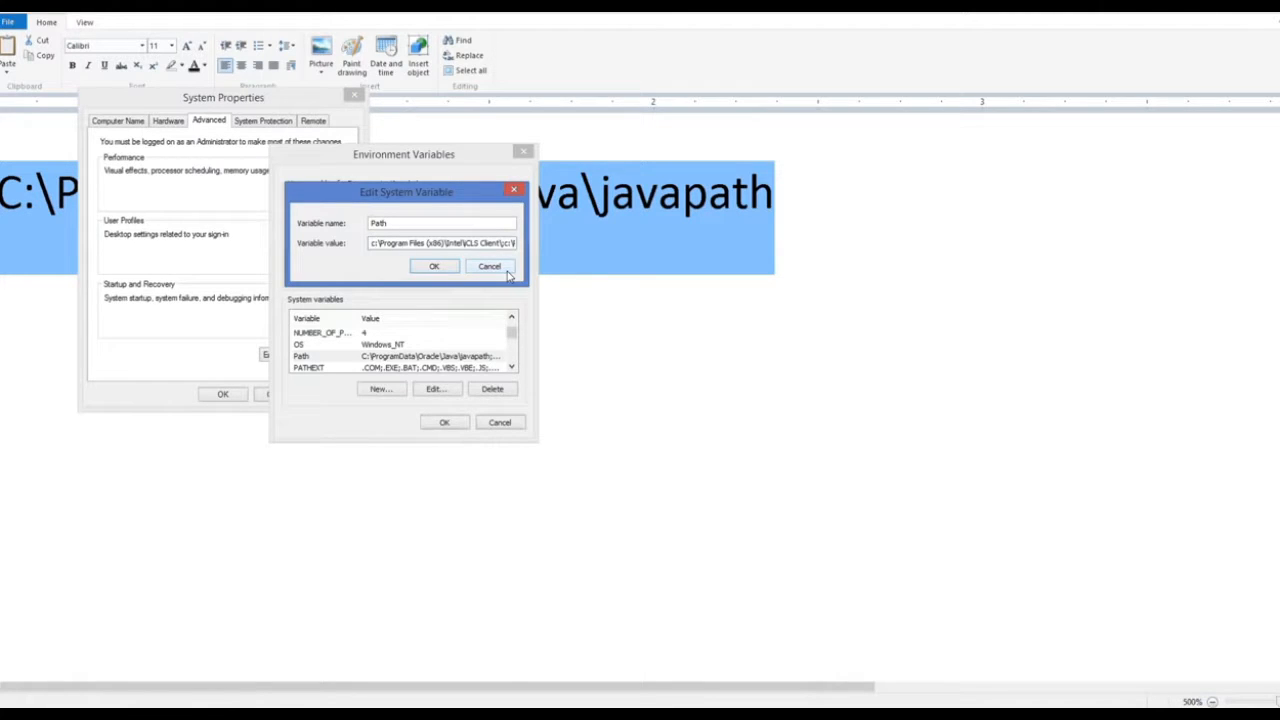
left_click(436, 268)
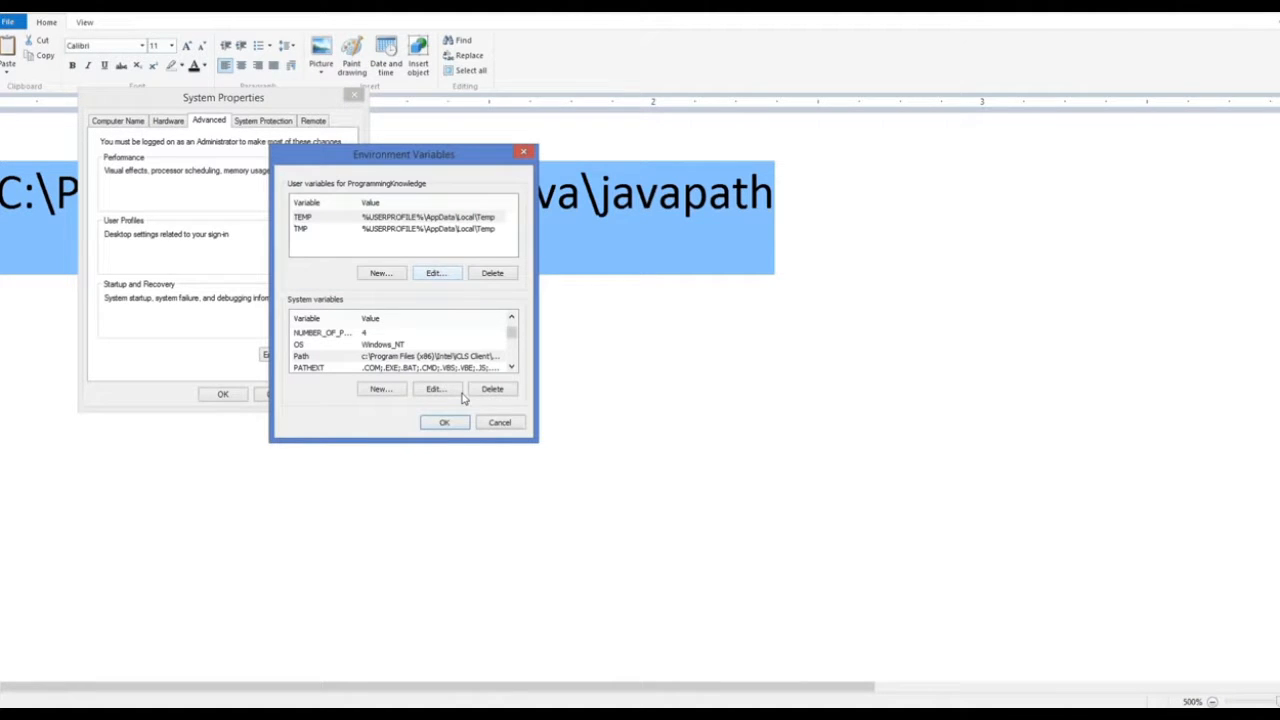
left_click(459, 425)
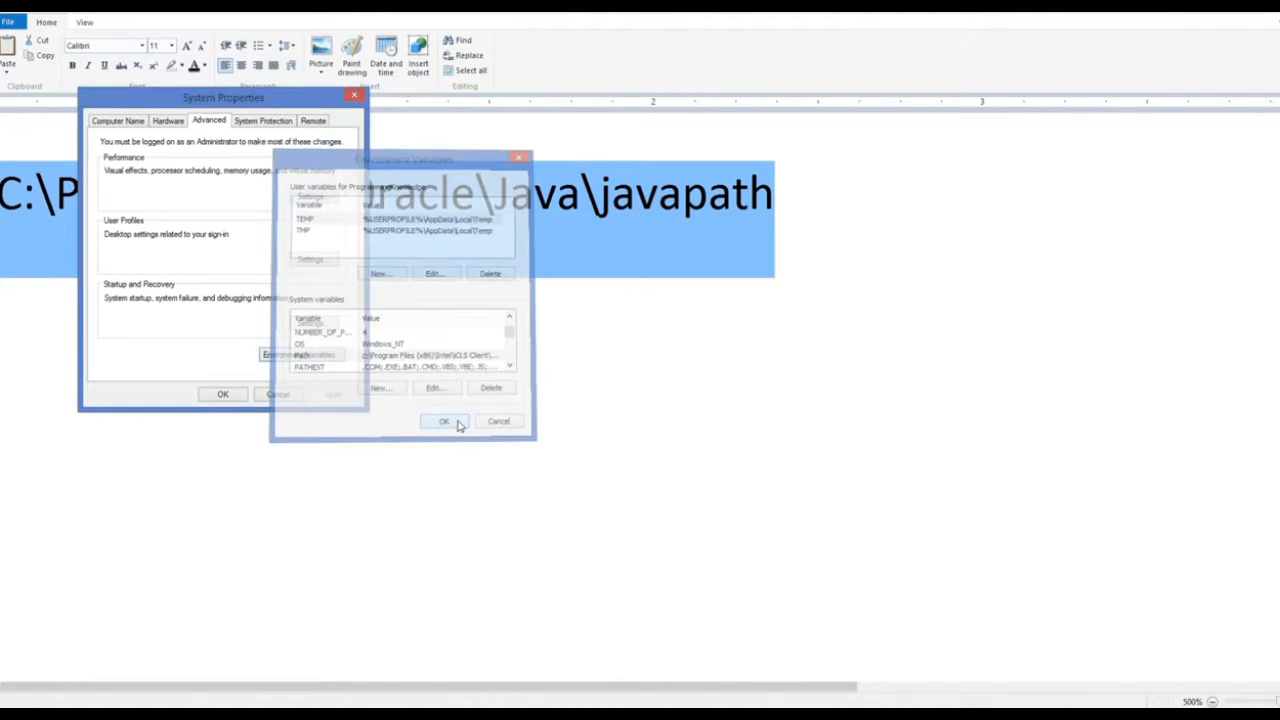
left_click(239, 400)
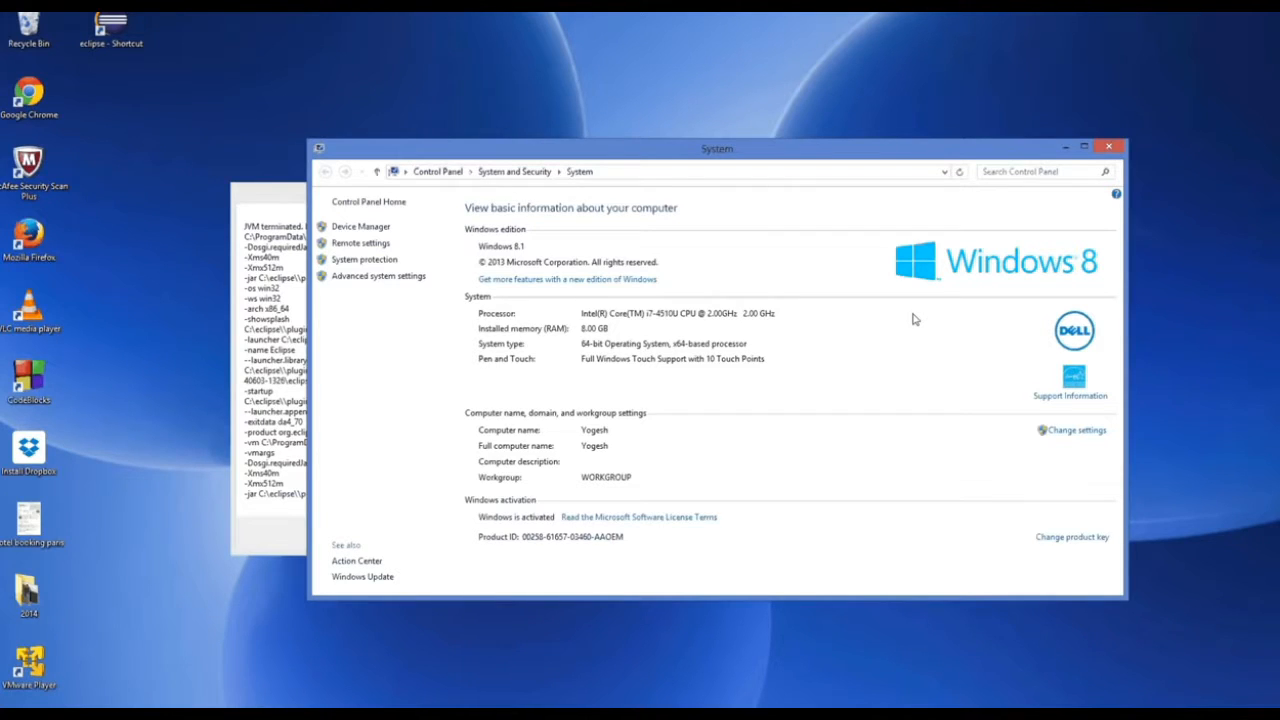
left_click(1110, 148)
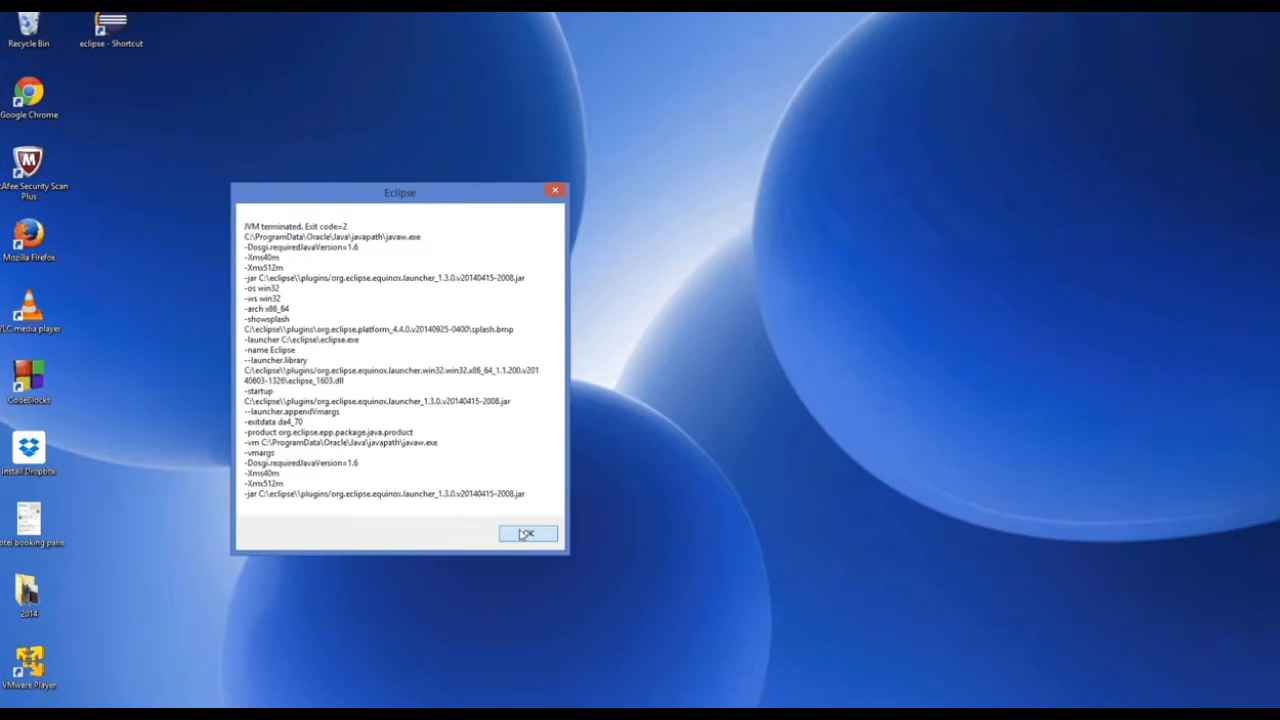
Step: Dismiss the Eclipse JVM error message and launch the eclipse application from the C:\eclipse folder
left_click(526, 534)
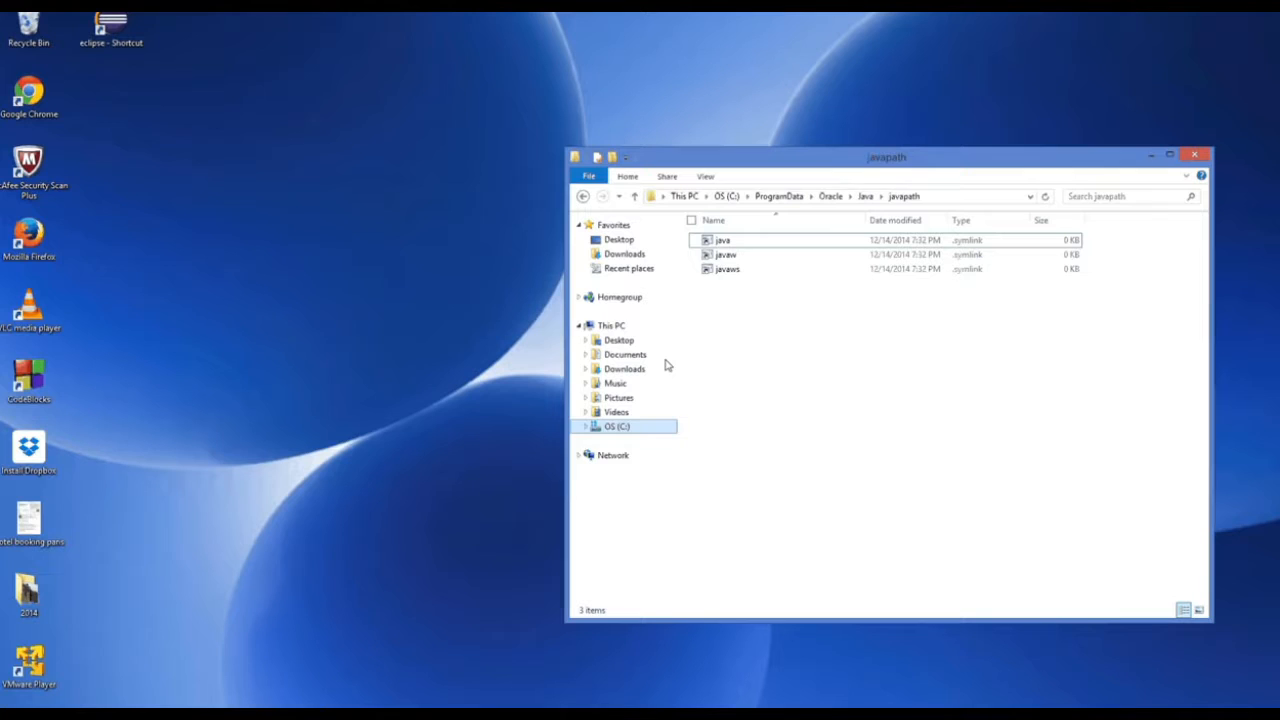
left_click(584, 197)
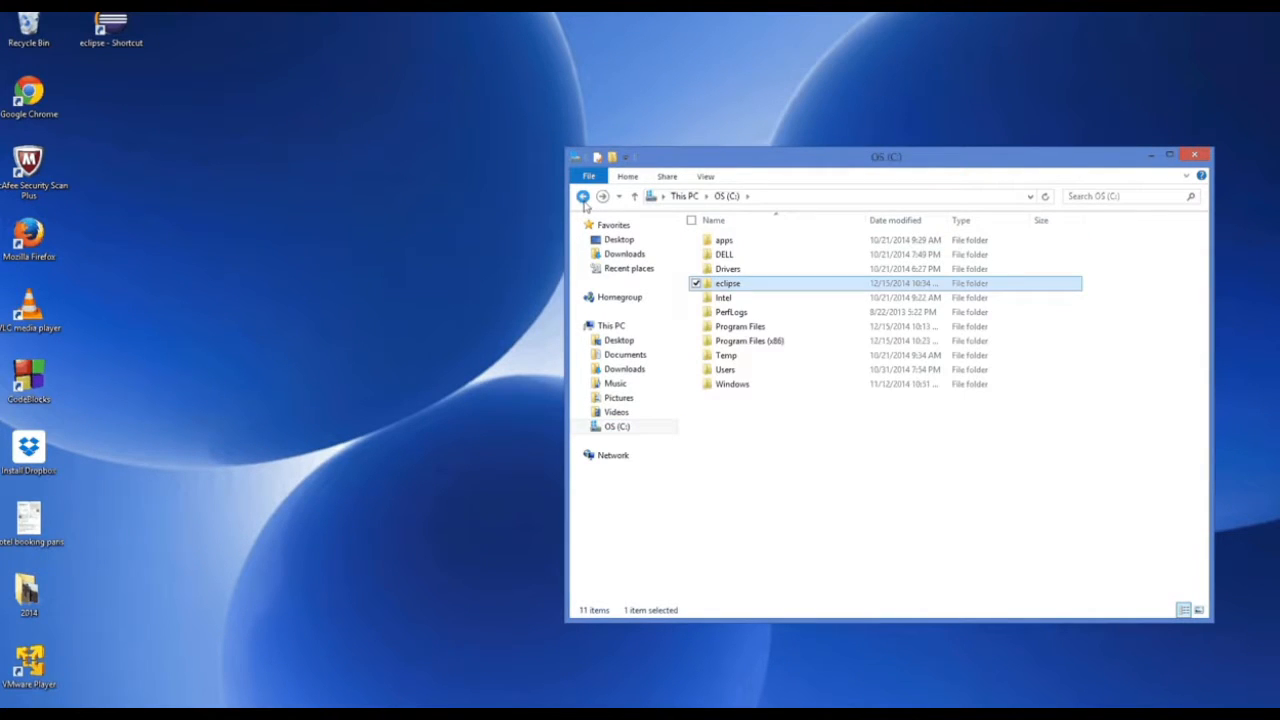
double_click(742, 285)
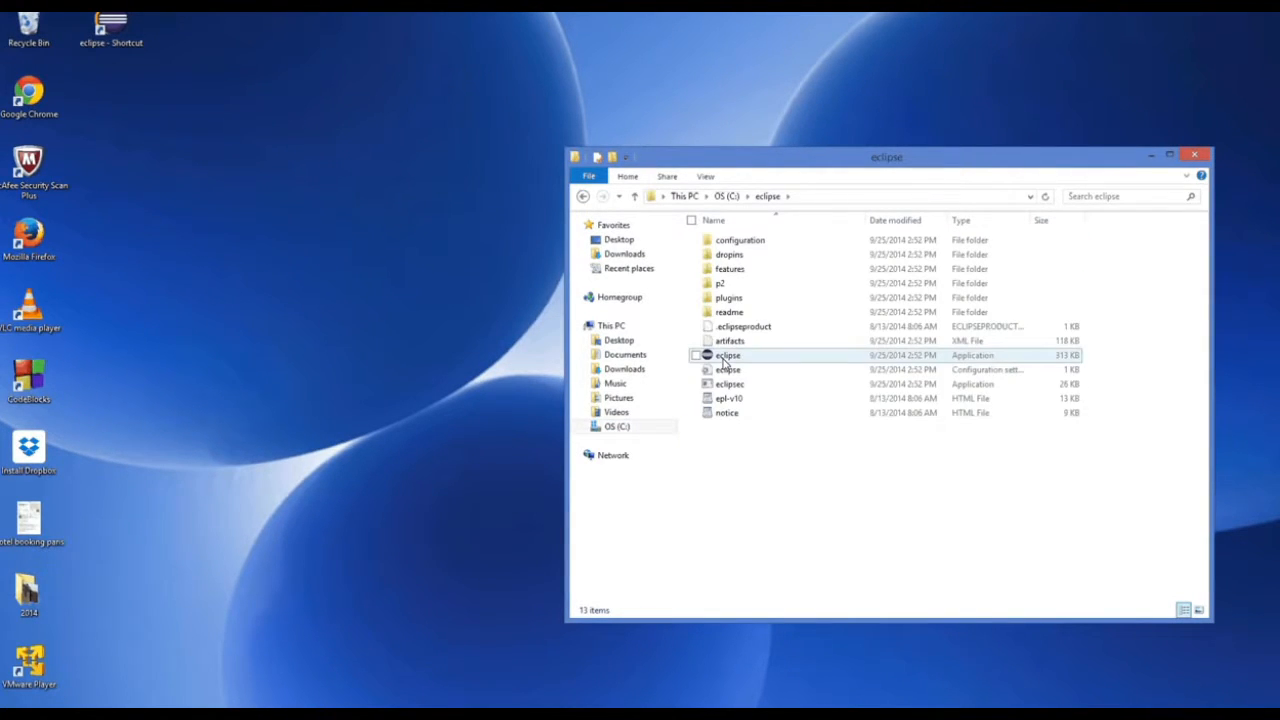
left_click(725, 358)
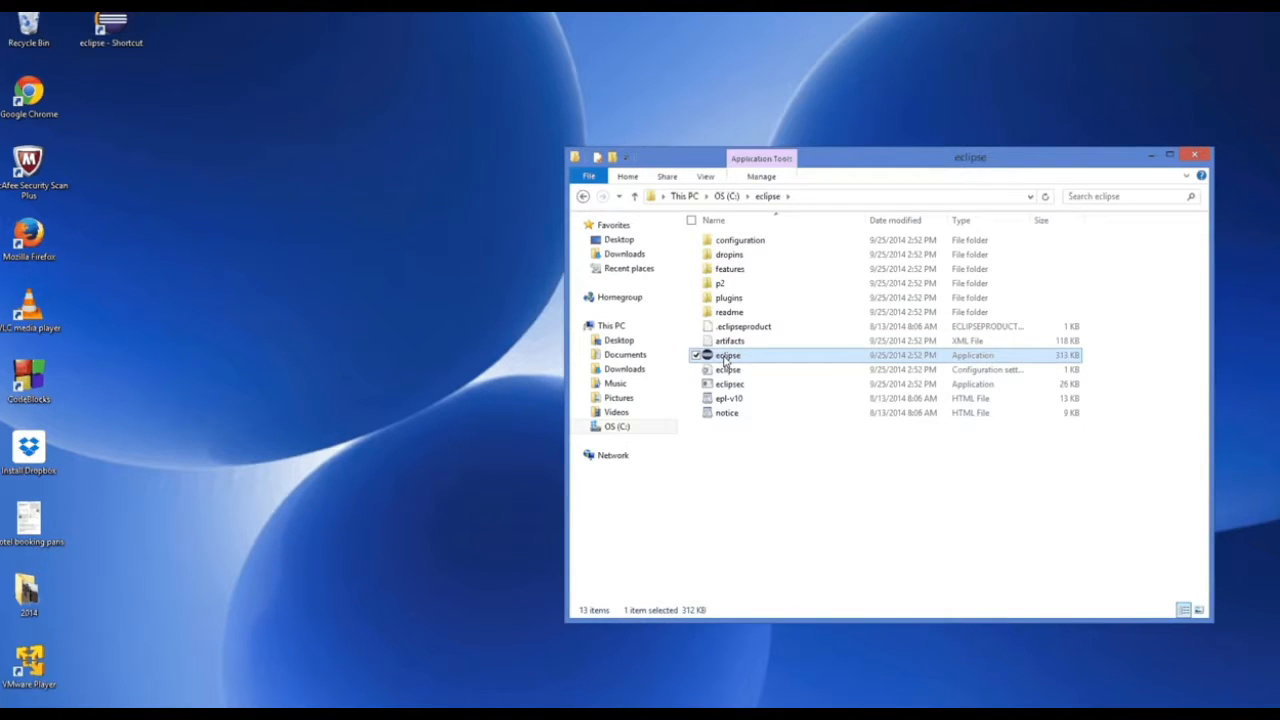
double_click(725, 358)
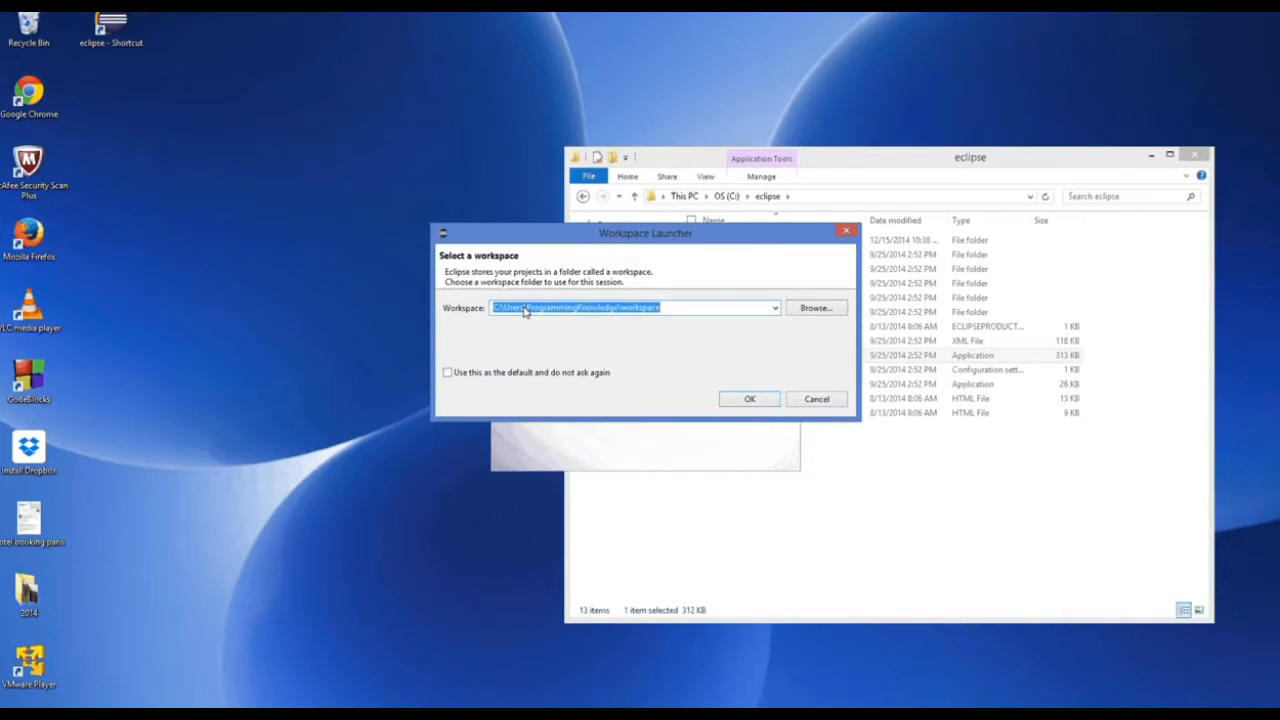
Step: Accept the default workspace folder for Eclipse and close the File Explorer window
double_click(558, 309)
left_click(641, 312)
double_click(643, 313)
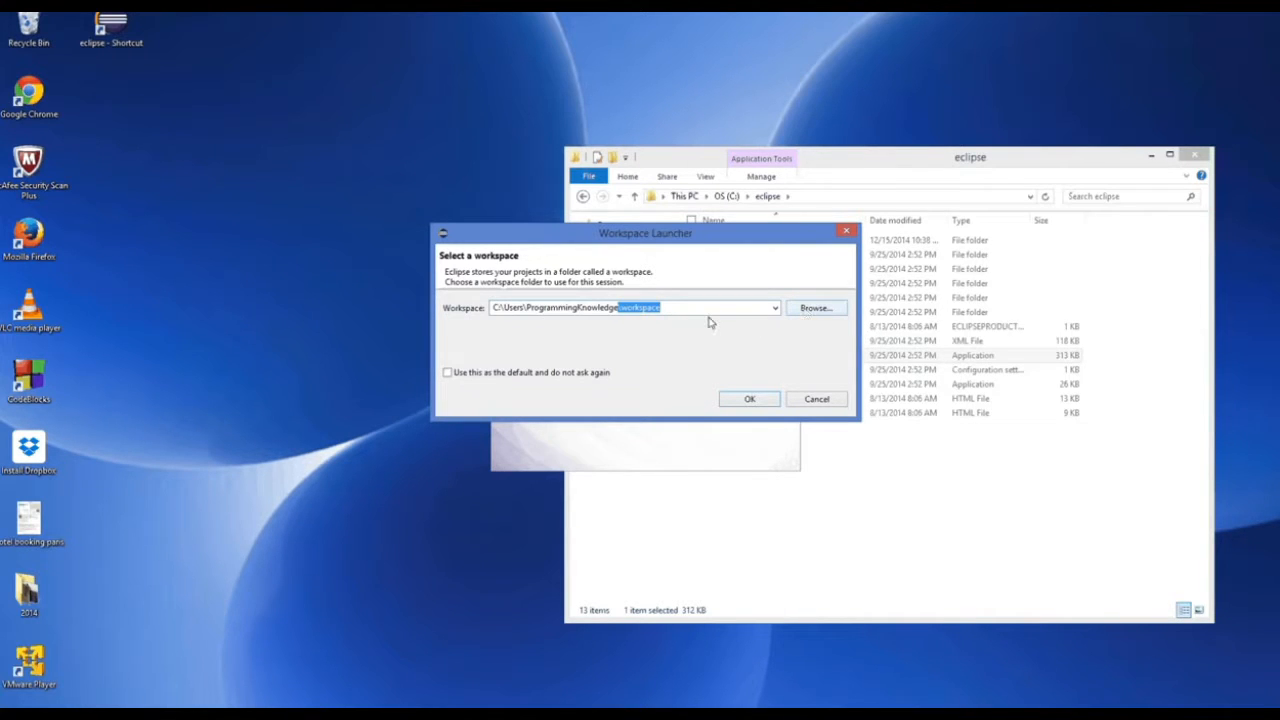
left_click(746, 400)
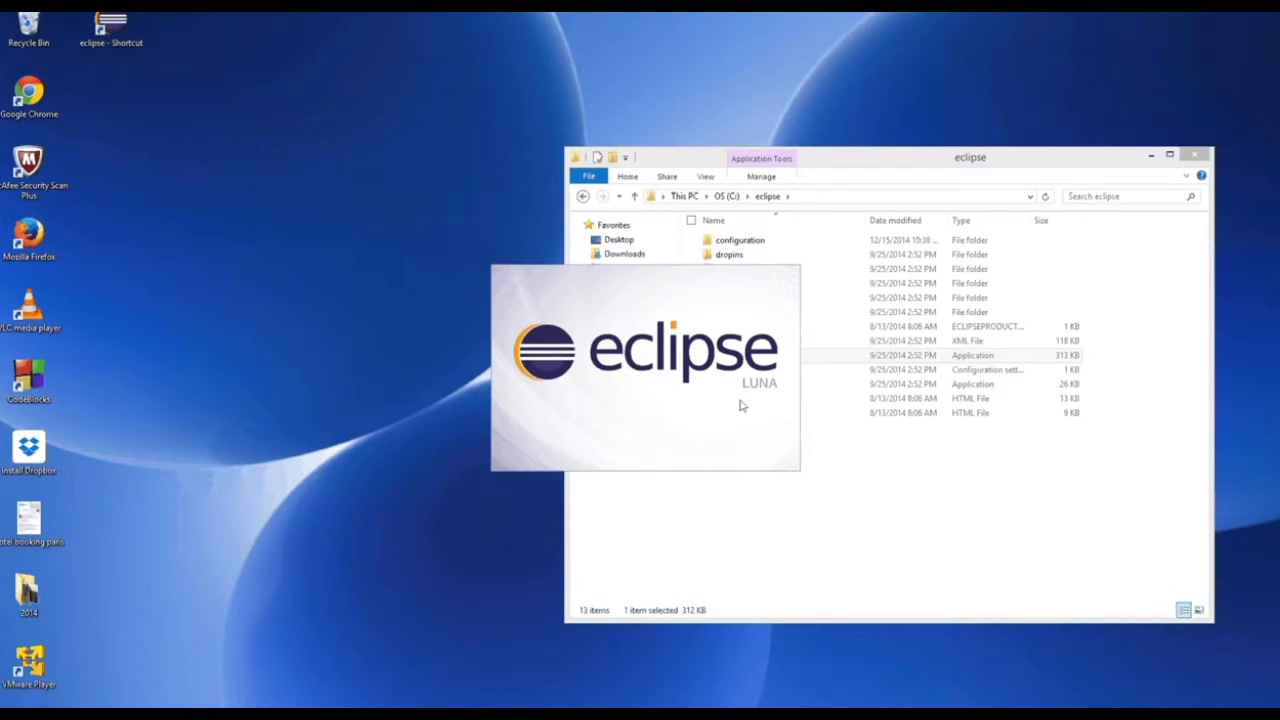
left_click(1194, 155)
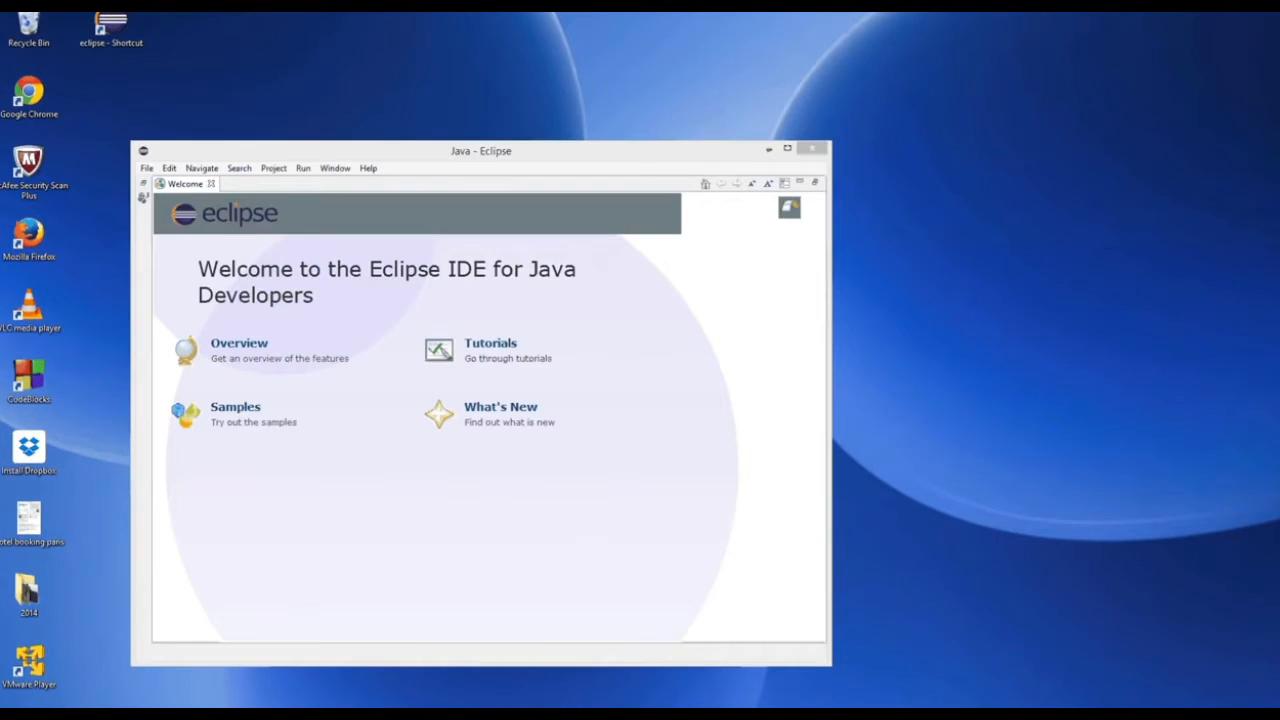
Step: Maximize the Eclipse window and start a new Java project named MyFirstProject
left_click(787, 151)
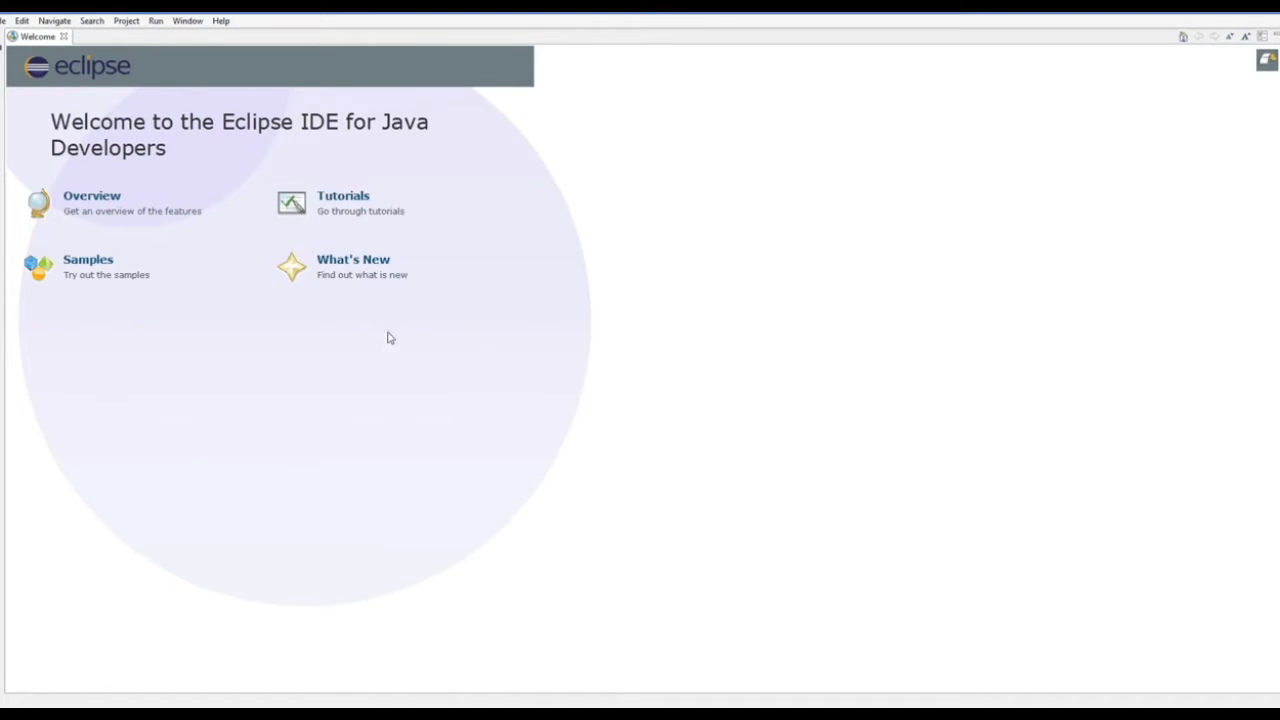
left_click(3, 22)
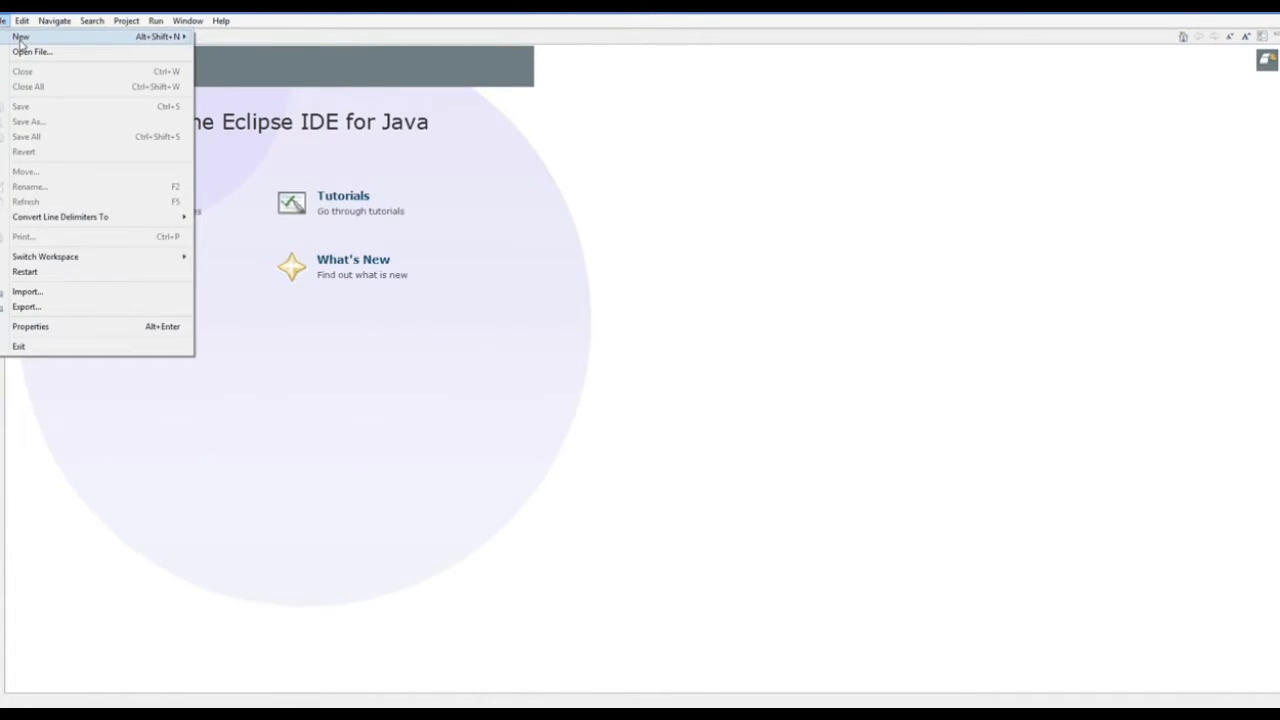
mouse_move(114, 37)
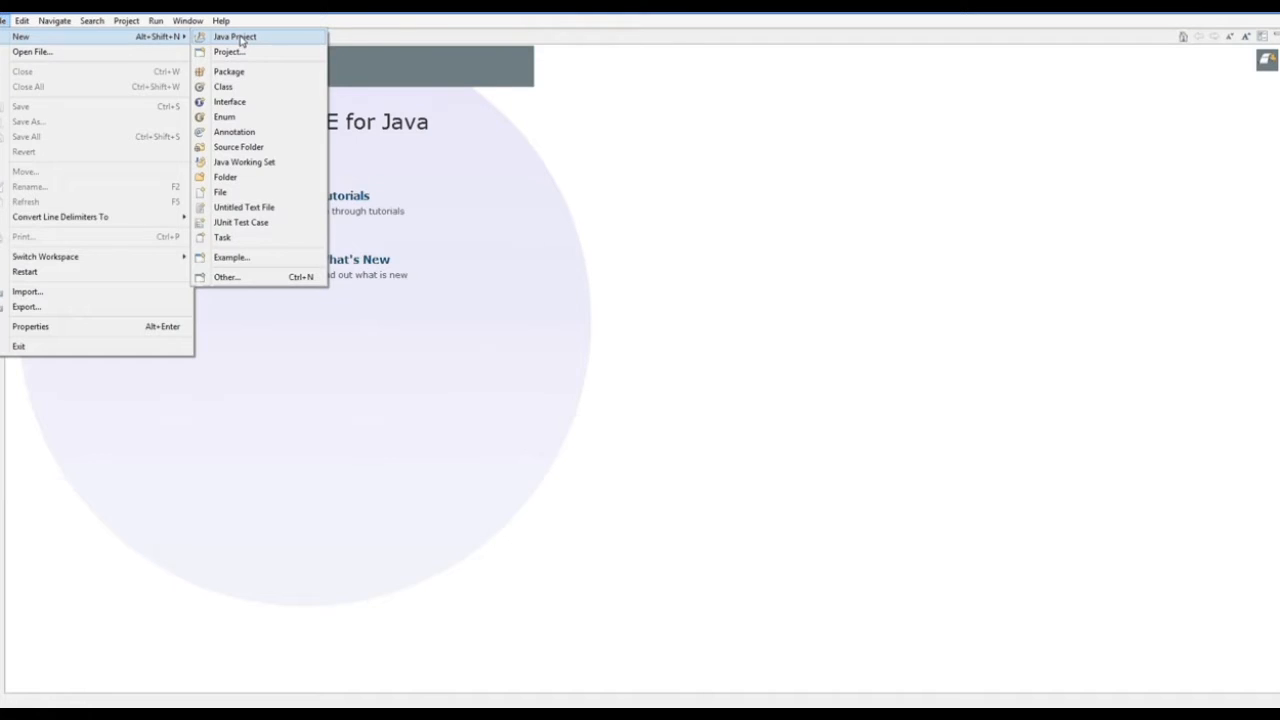
left_click(242, 38)
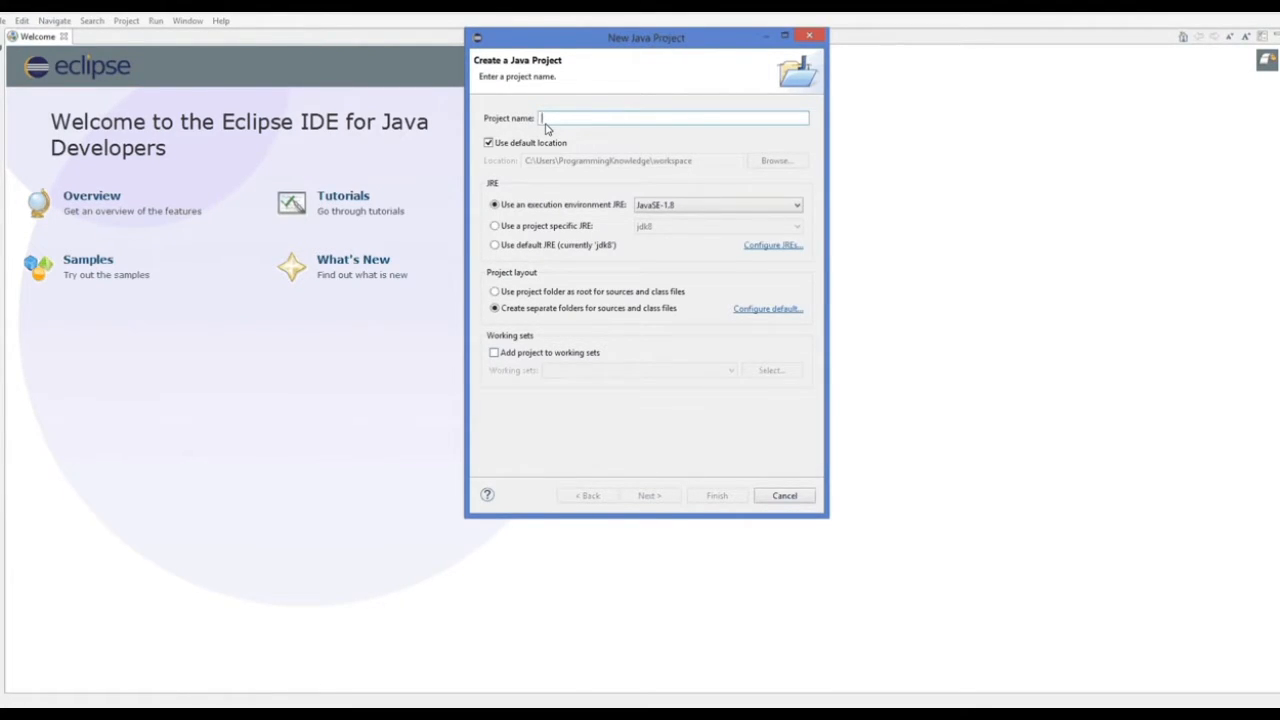
type("My")
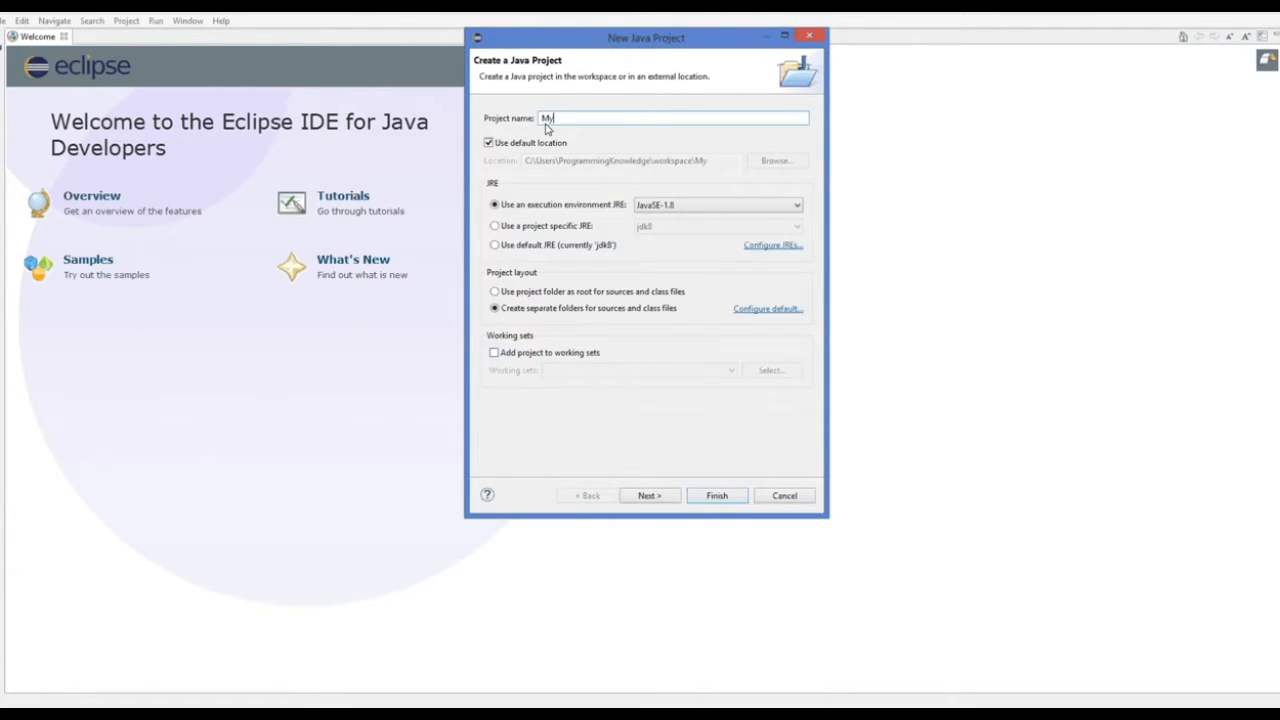
type("FirstProject")
Step: Examine the capitalization and wording of the project name in the New Java Project dialog
left_click_drag(604, 121, 540, 120)
left_click(546, 120)
left_click_drag(541, 120, 553, 122)
left_click(569, 120)
left_click_drag(545, 122, 558, 123)
left_click(552, 121)
left_click_drag(552, 121, 543, 121)
left_click(556, 121)
left_click_drag(606, 120, 540, 121)
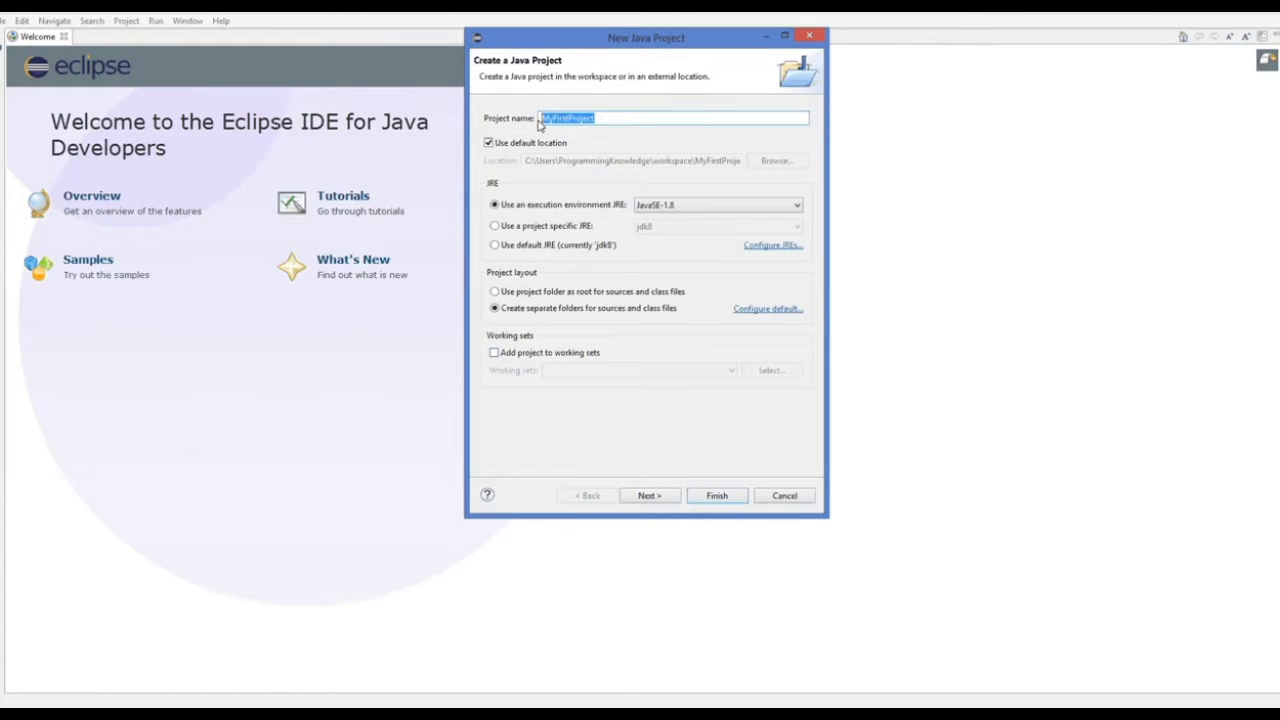
left_click(603, 122)
left_click_drag(598, 121, 532, 122)
Step: Create the Java project with the default build settings and restore the workbench views beside the Welcome page
left_click(668, 500)
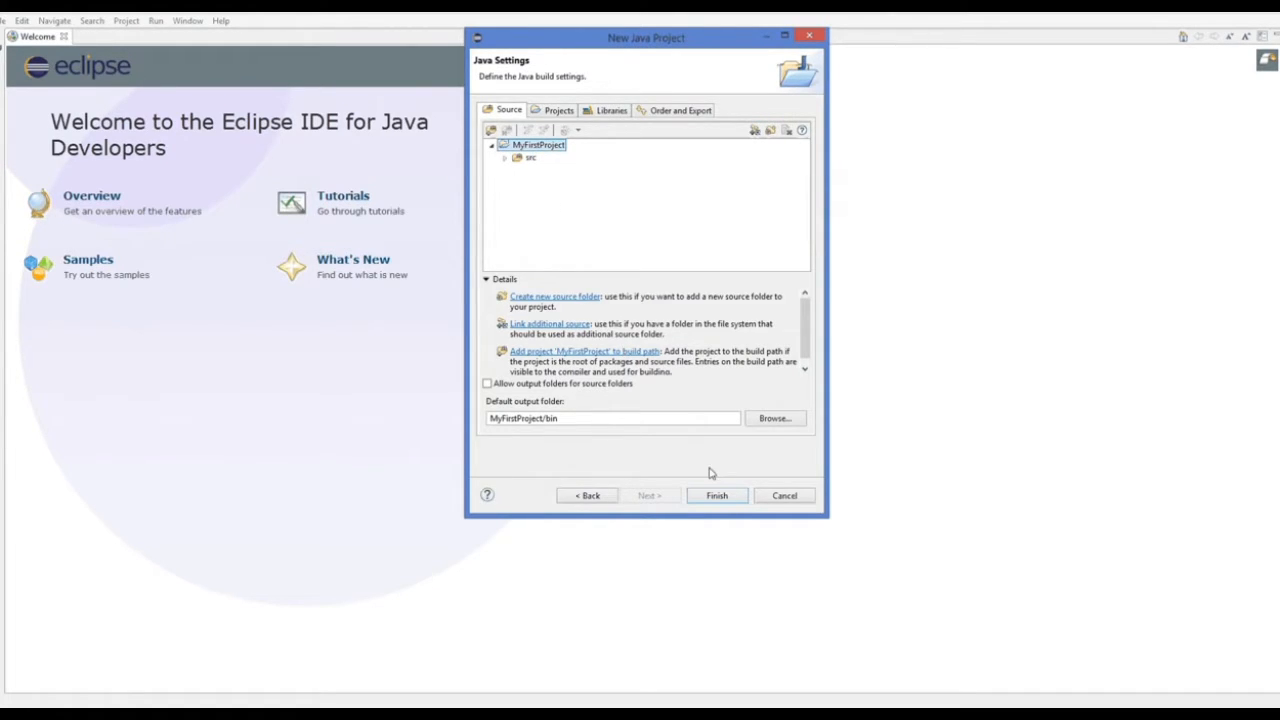
left_click(716, 500)
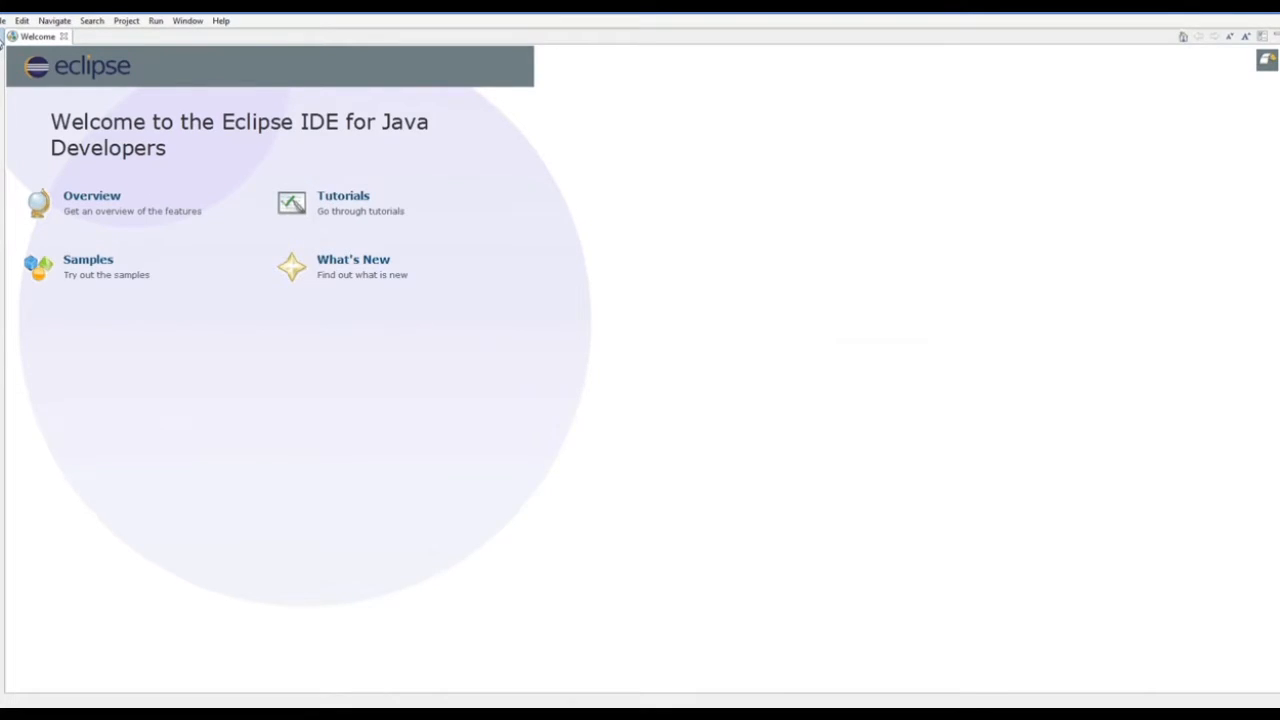
double_click(3, 37)
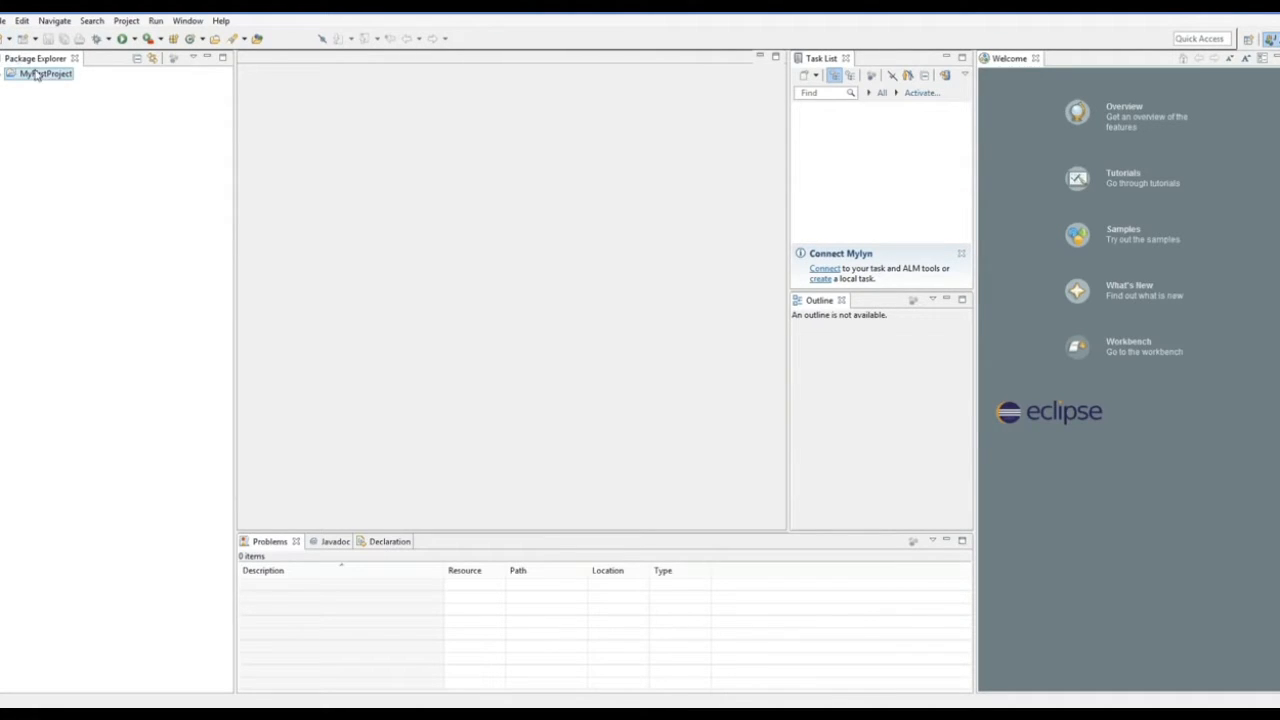
Step: Expand MyFirstProject in the Package Explorer down to its src folder
left_click(22, 78)
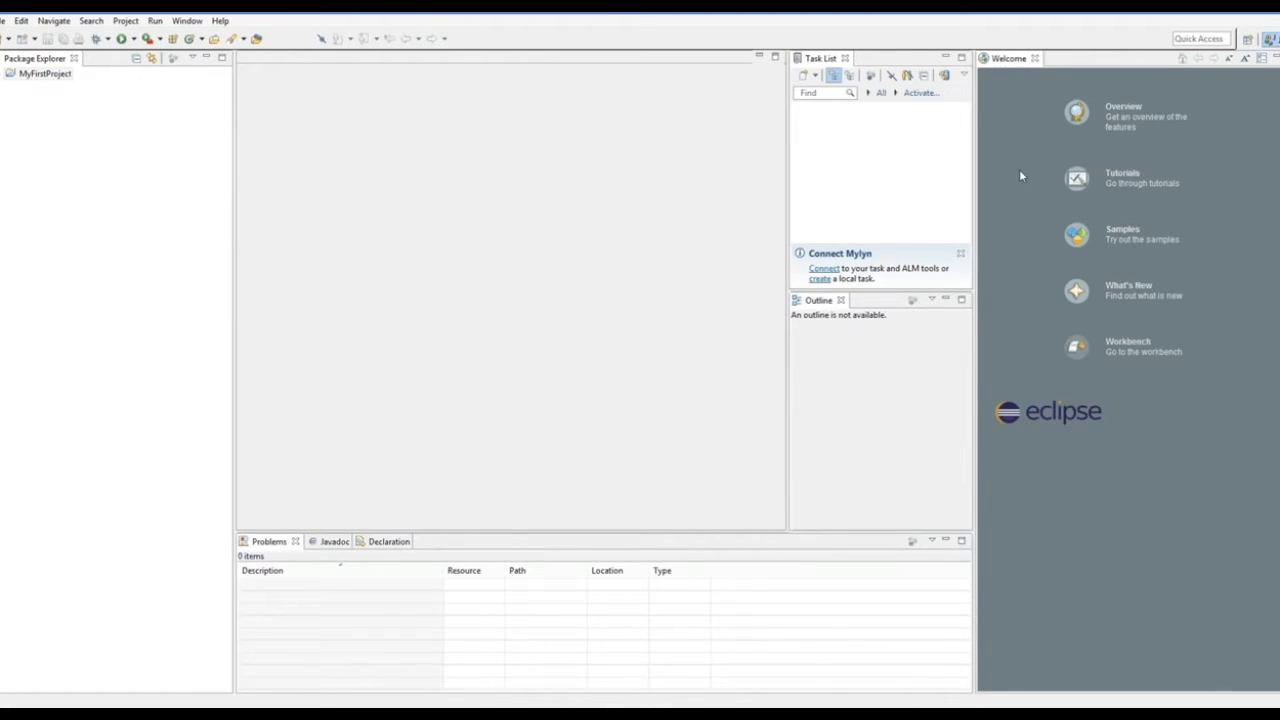
left_click(1, 76)
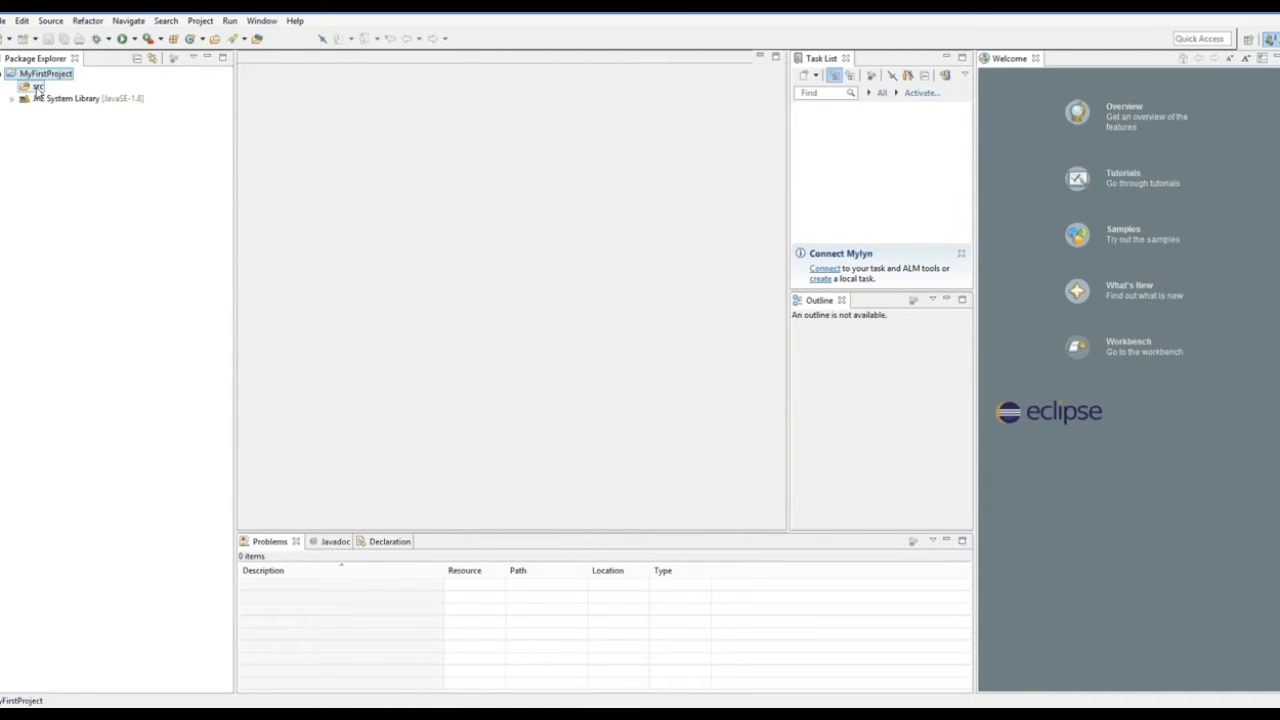
right_click(37, 89)
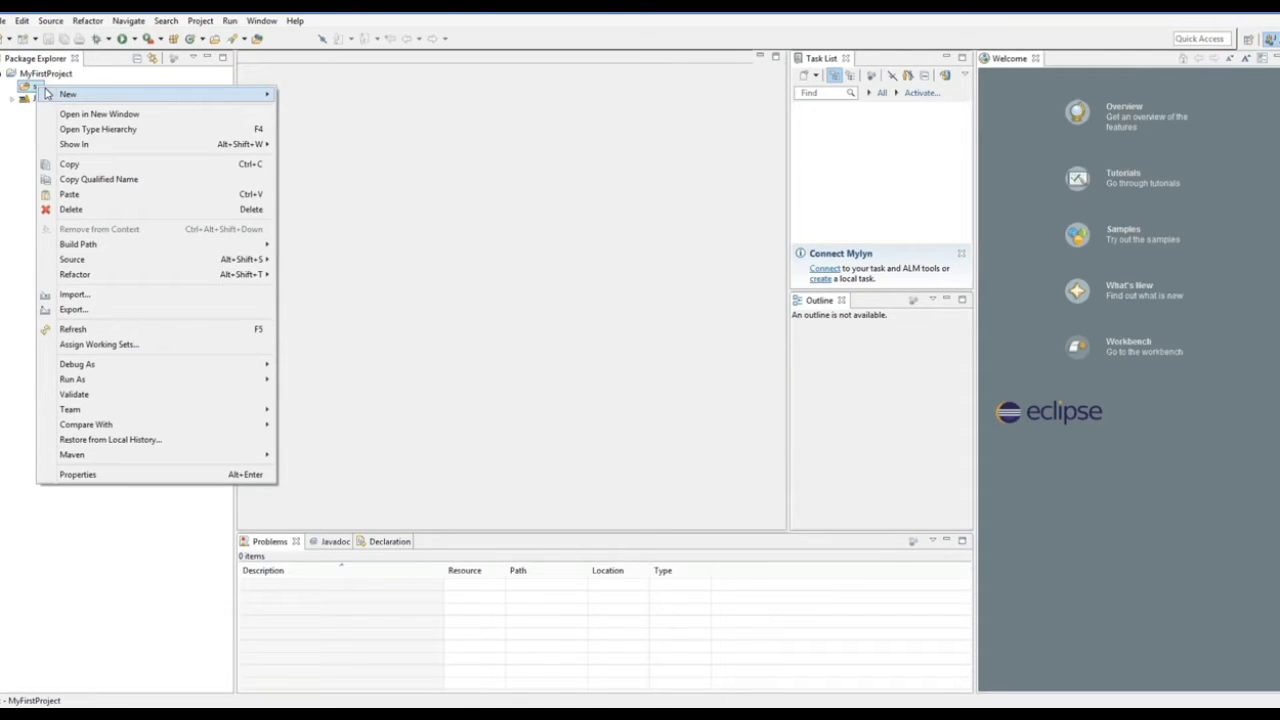
mouse_move(247, 96)
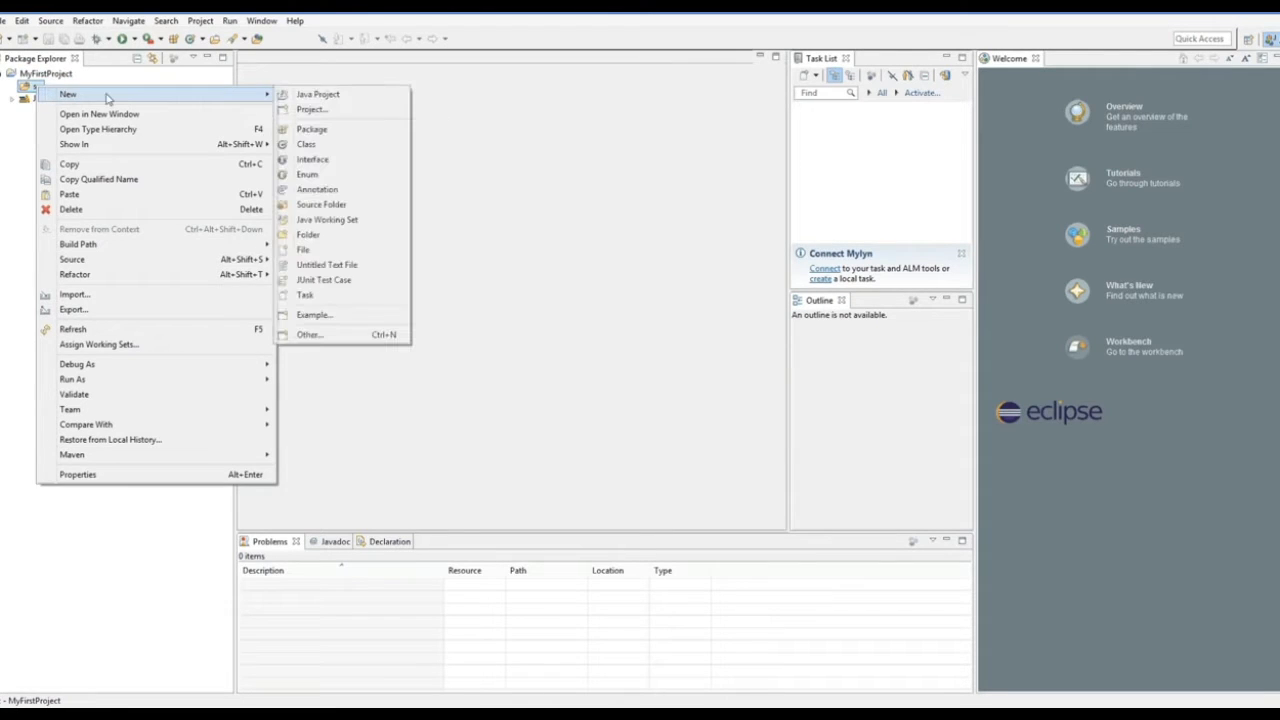
left_click(315, 149)
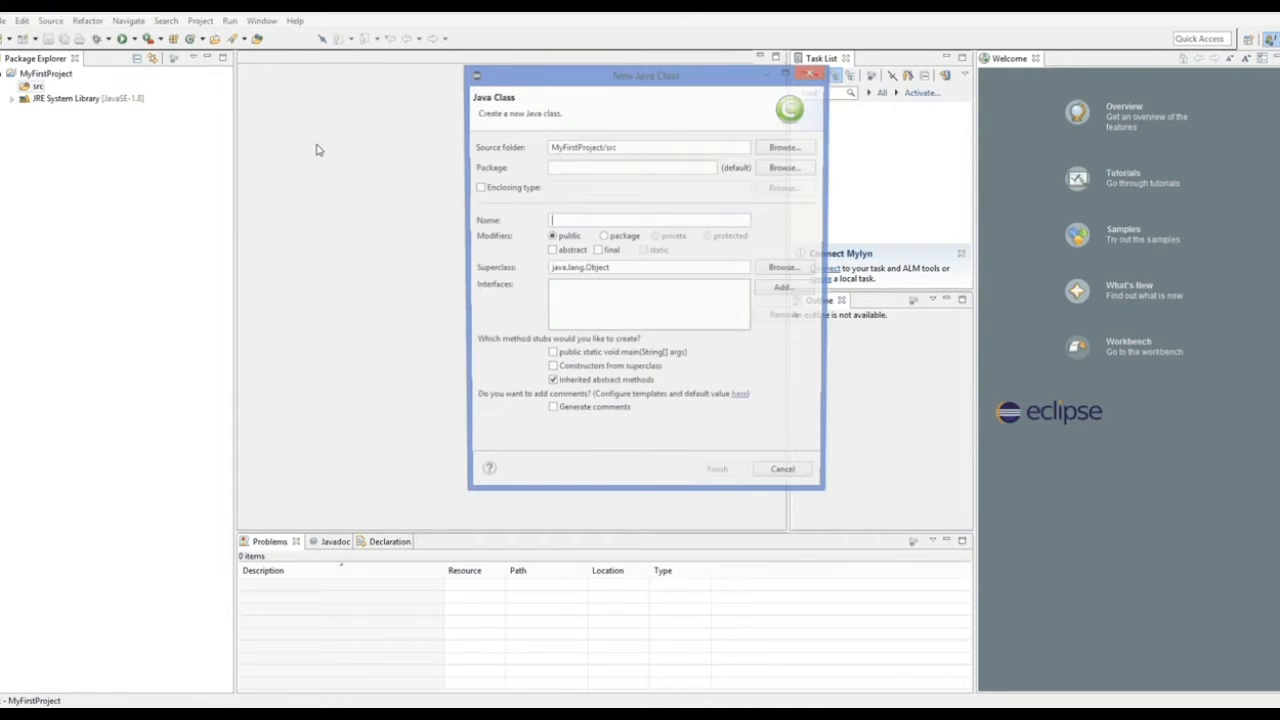
left_click(571, 221)
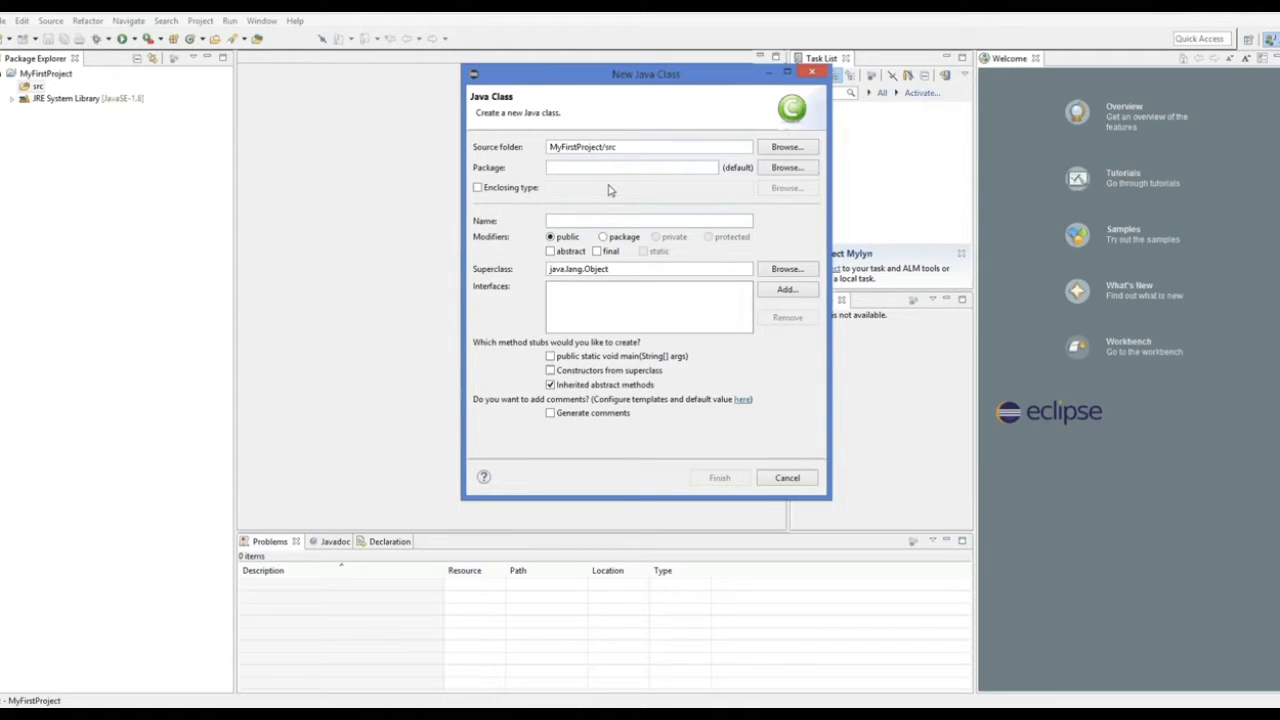
left_click(787, 479)
Step: Create a public class named MyClass in the src folder, including a public static void main(String[] args) method stub
right_click(38, 86)
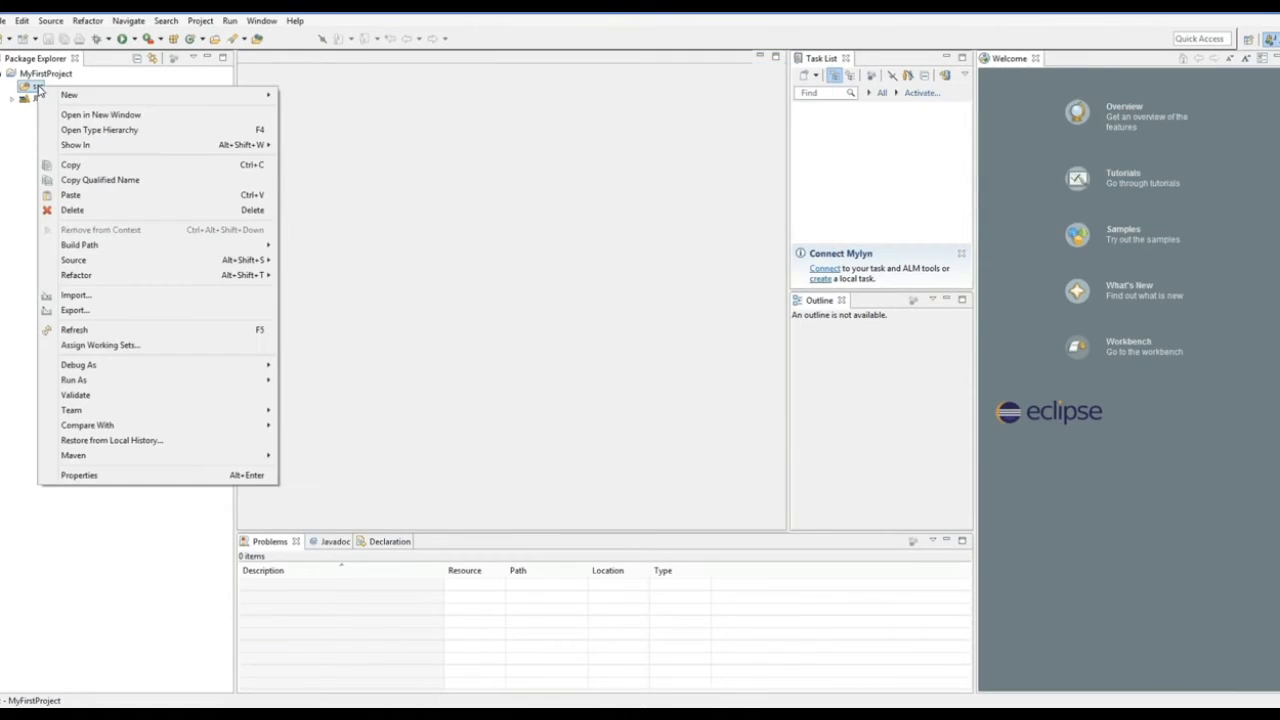
mouse_move(78, 100)
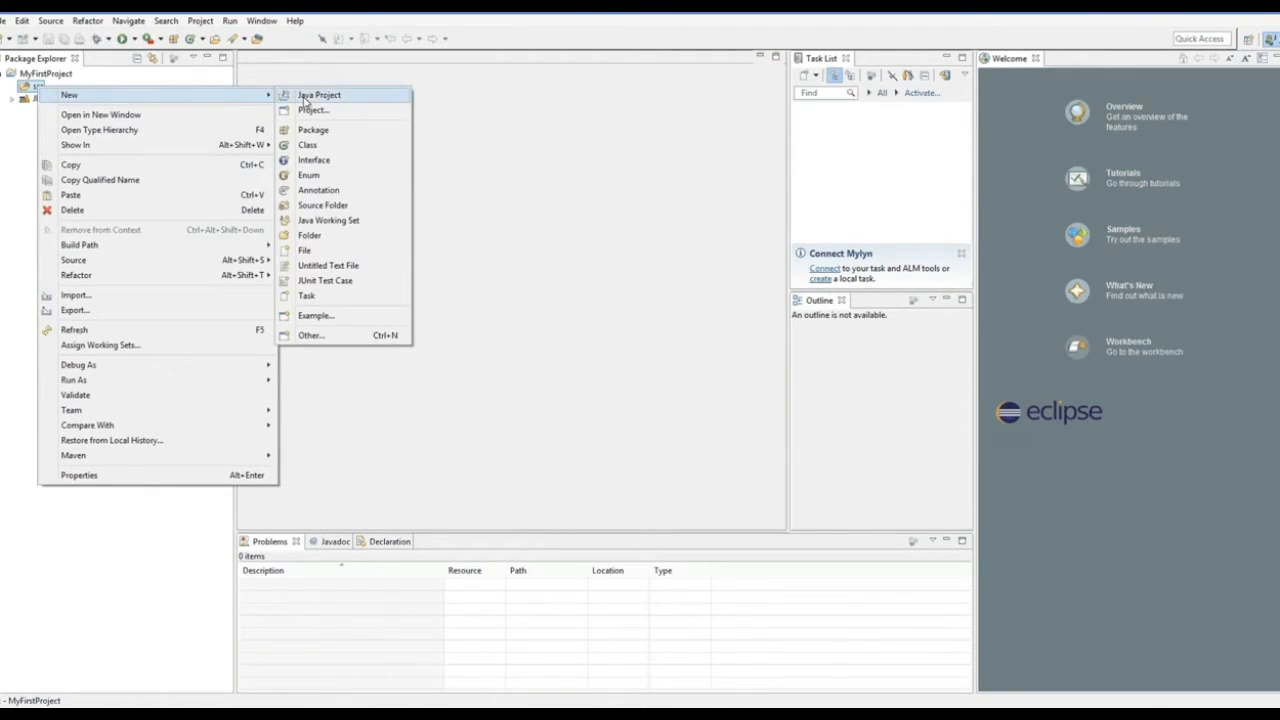
left_click(311, 150)
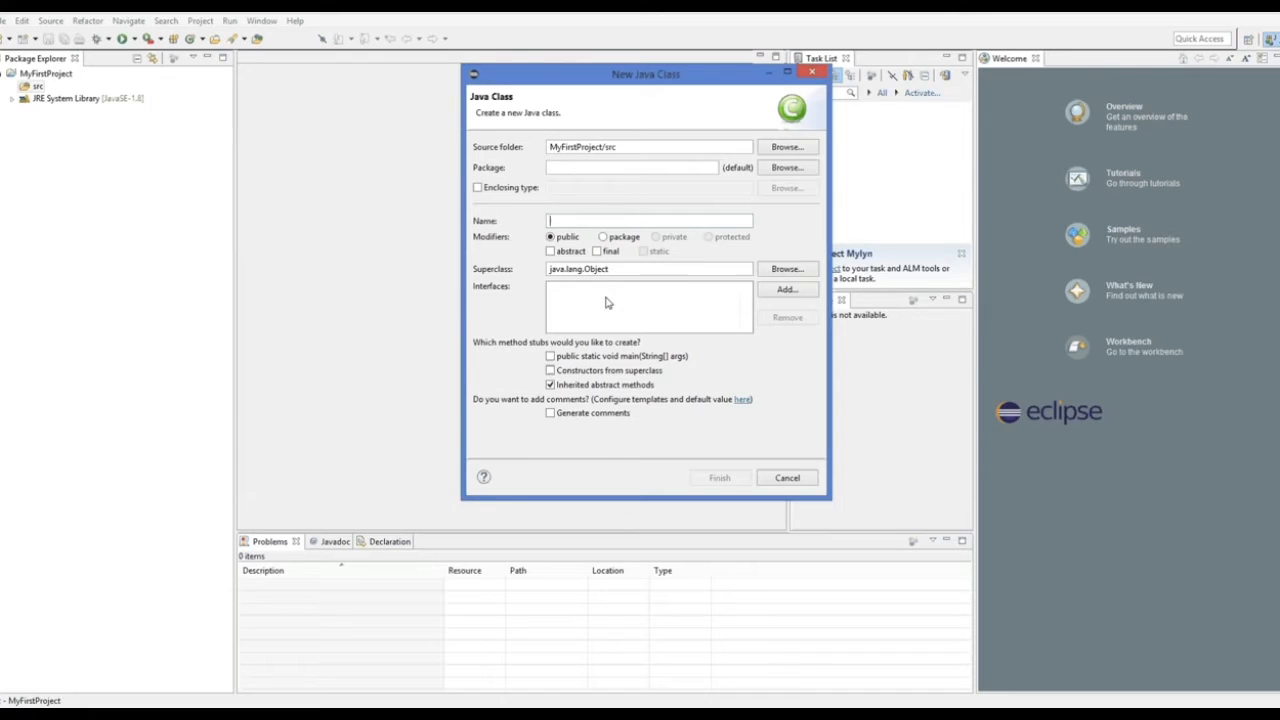
type("MyClass")
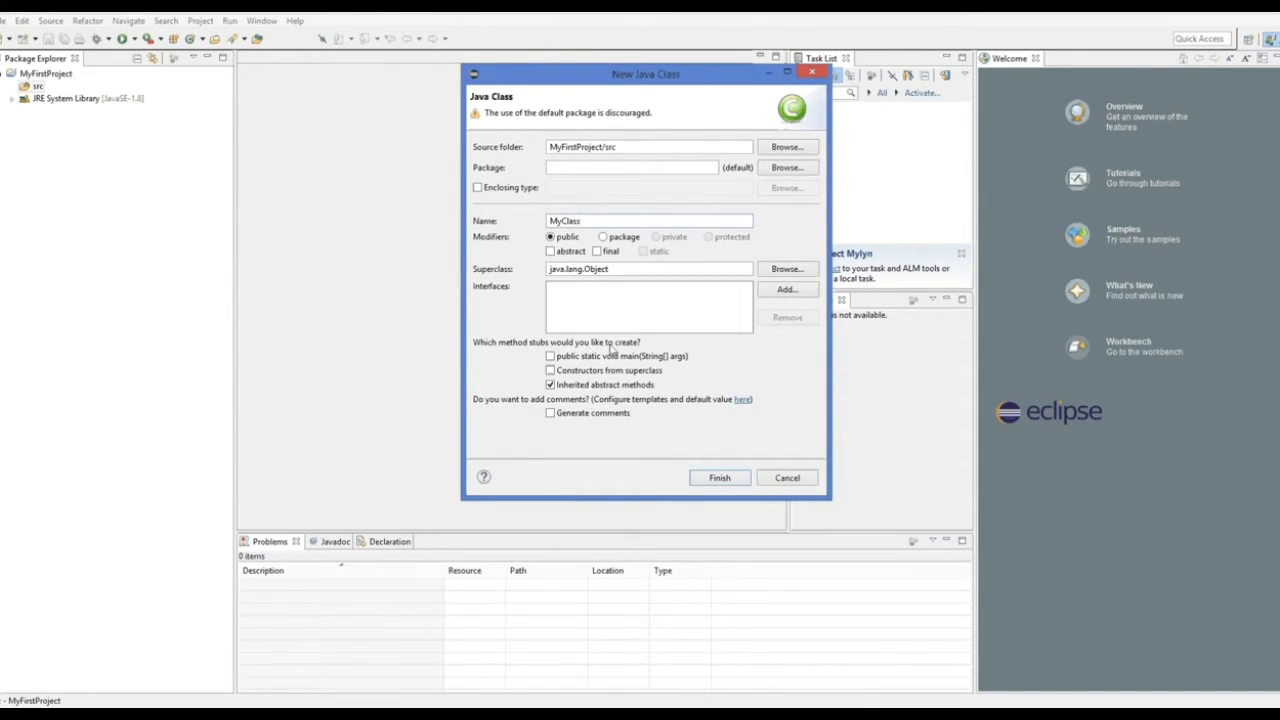
left_click(551, 356)
left_click(552, 358)
left_click(553, 359)
left_click(716, 480)
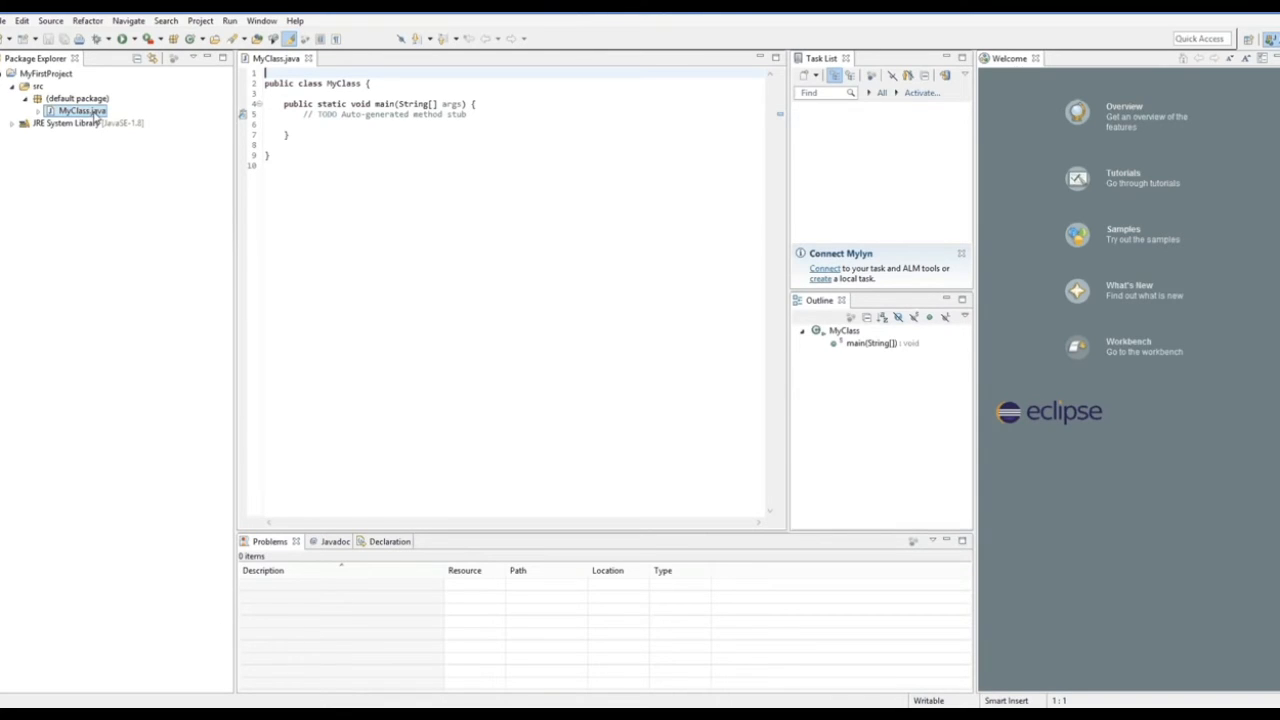
Step: Add an empty System.out.println(); statement below the TODO comment in the main method
left_click_drag(366, 168, 221, 78)
left_click(313, 104)
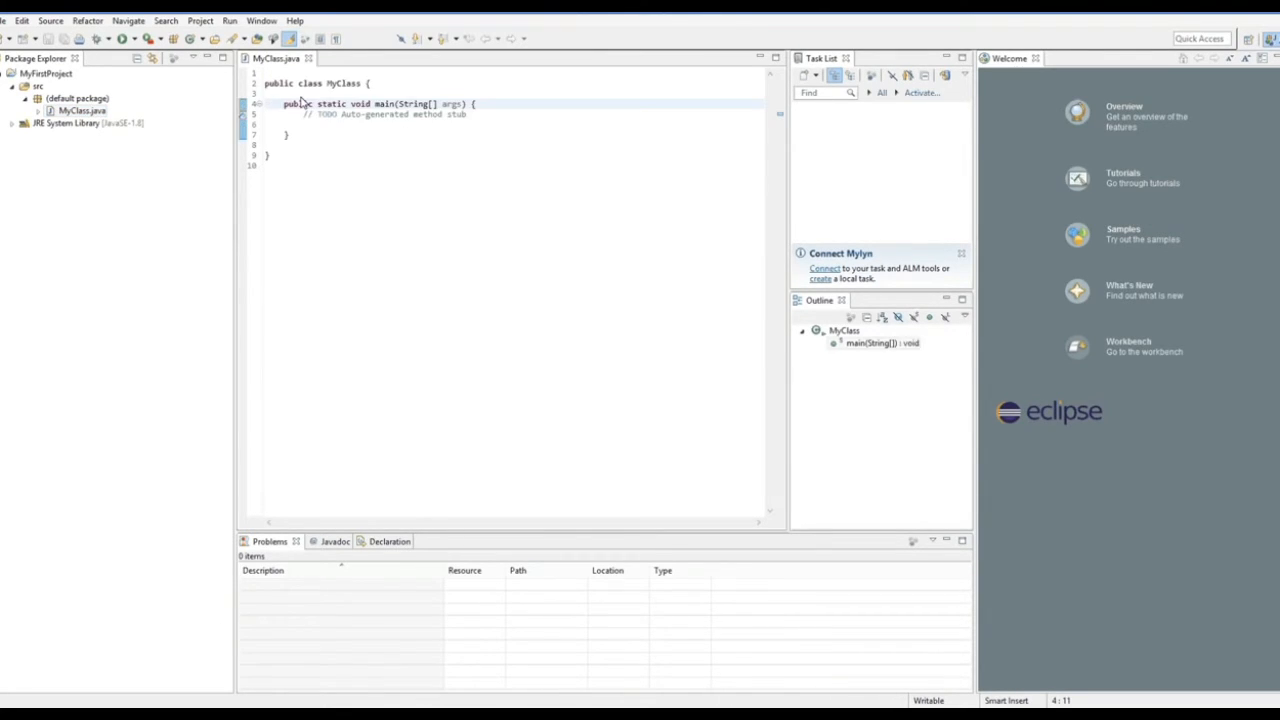
left_click(478, 124)
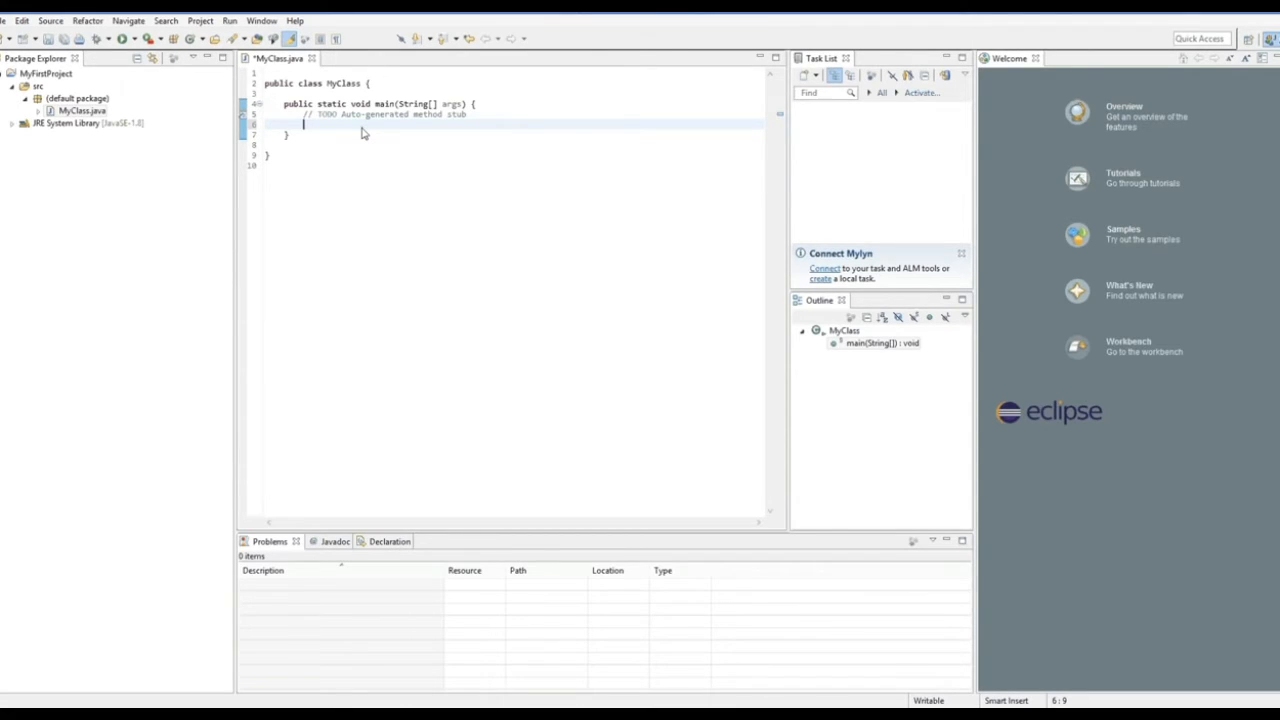
type("Szstem")
key("BackSpace")
key("BackSpace")
key("BackSpace")
key("BackSpace")
key("BackSpace")
type("ystem.ou")
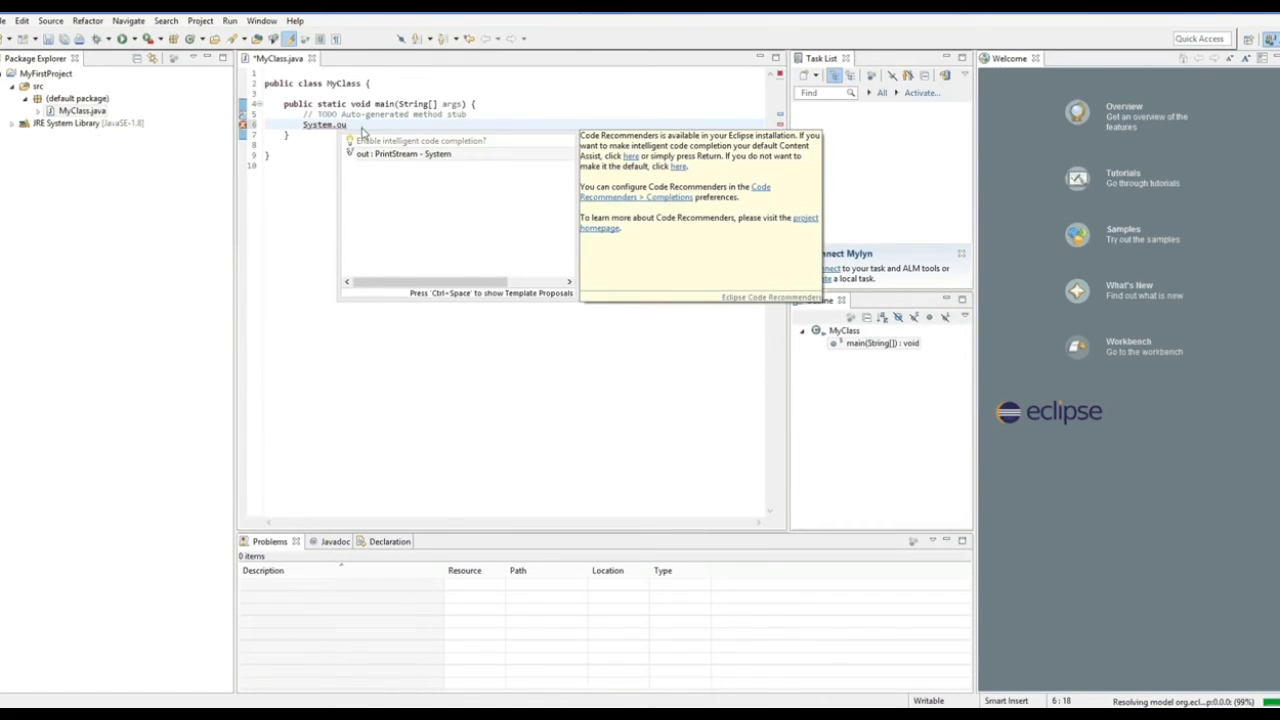
type("t.print")
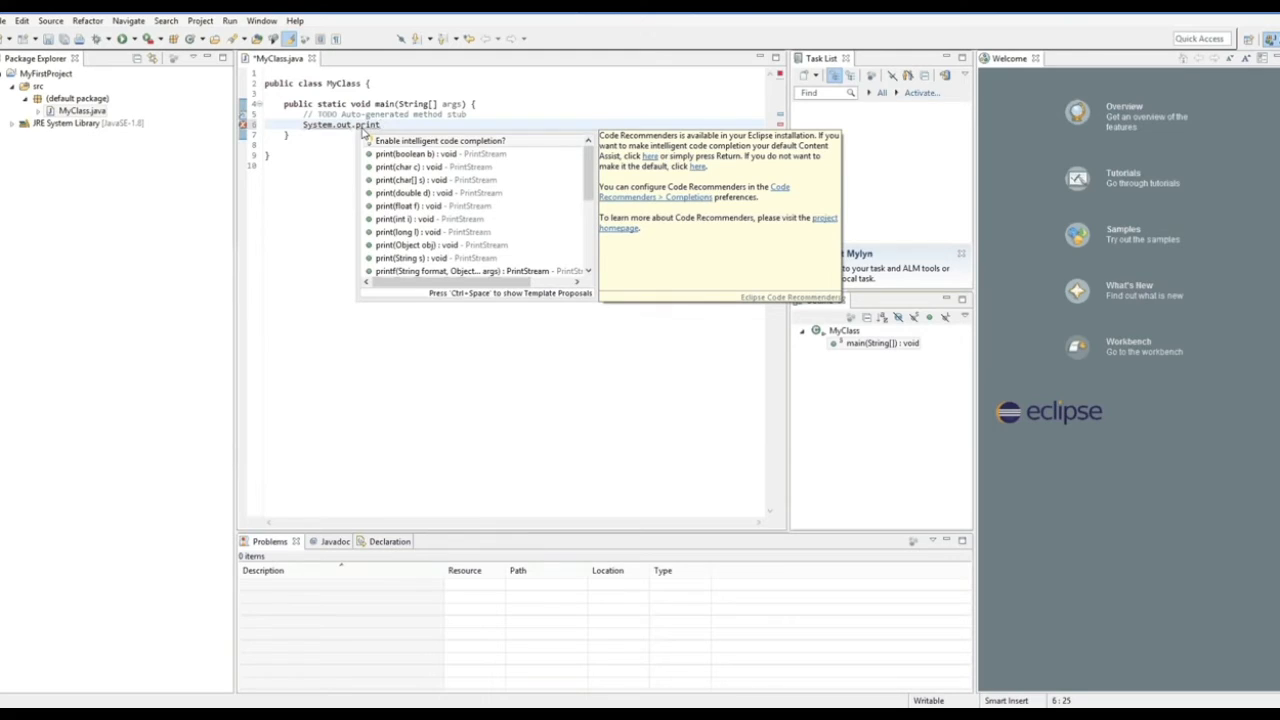
type("l")
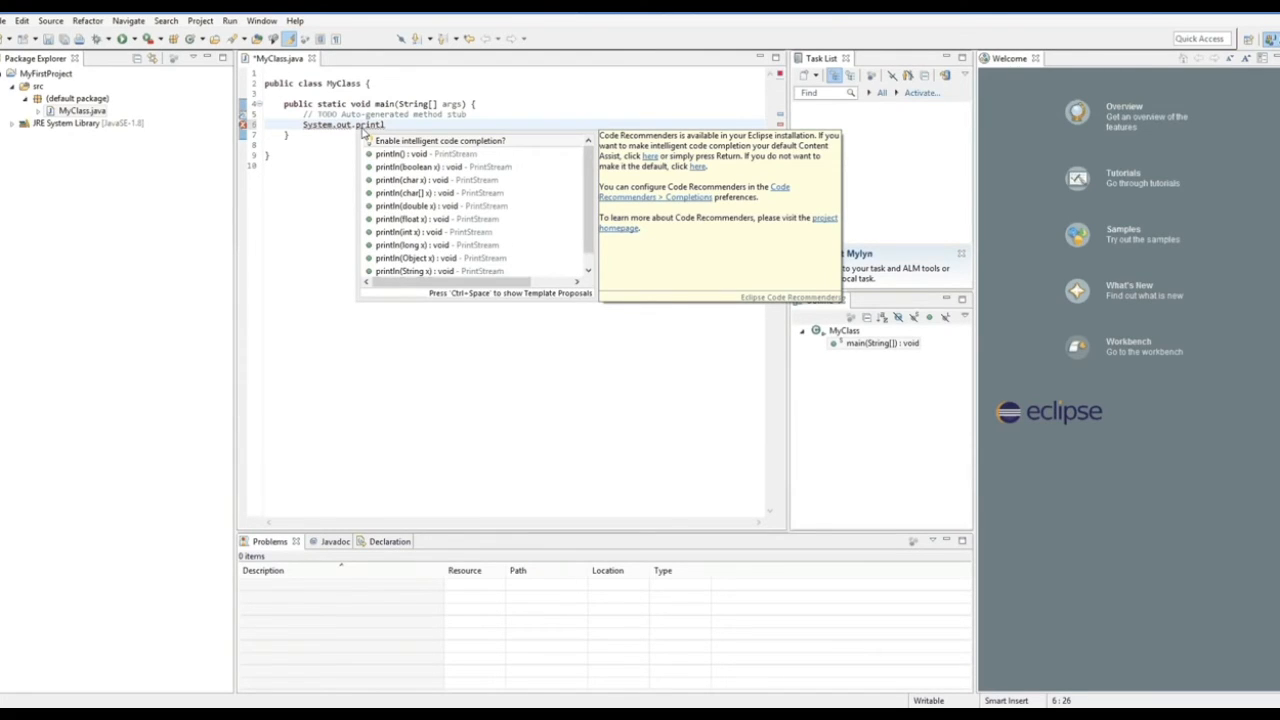
key("Down")
key("Return")
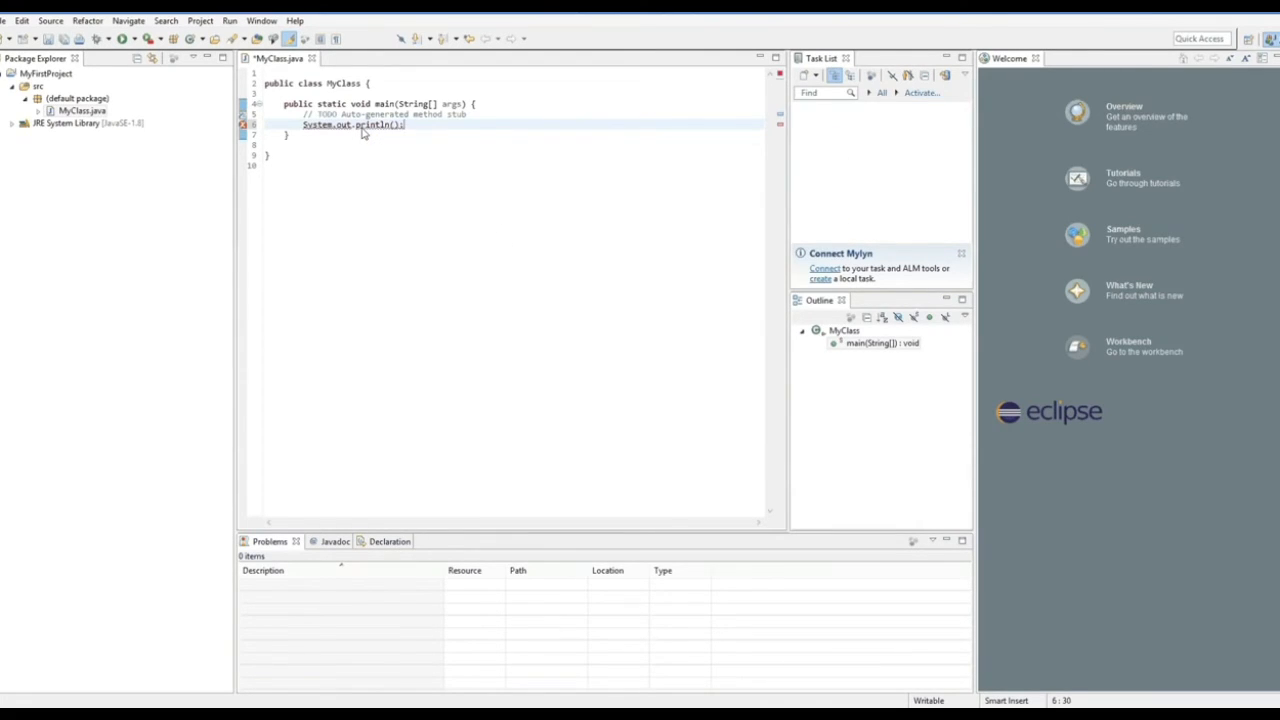
Step: Insert the string "Hello World" between the parentheses of the println statement
key("Left")
key("Left")
type("\"")
key("BackSpace")
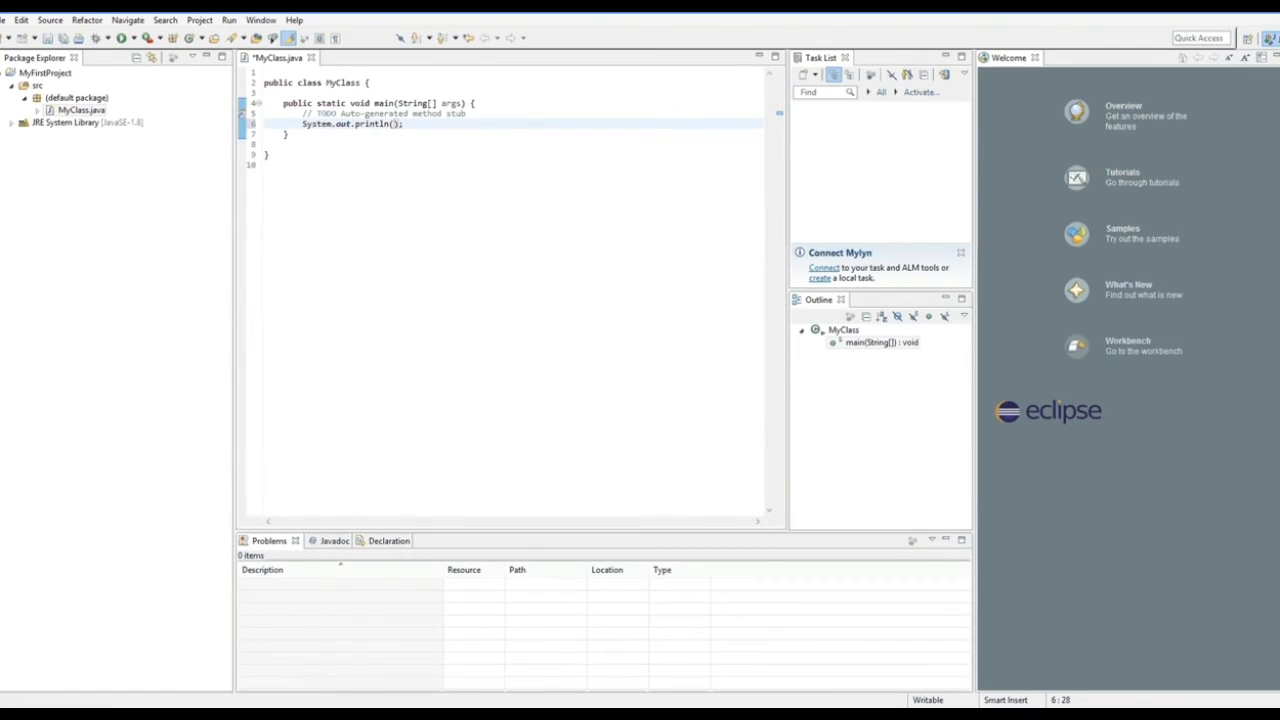
left_click(1238, 705)
left_click(1238, 705)
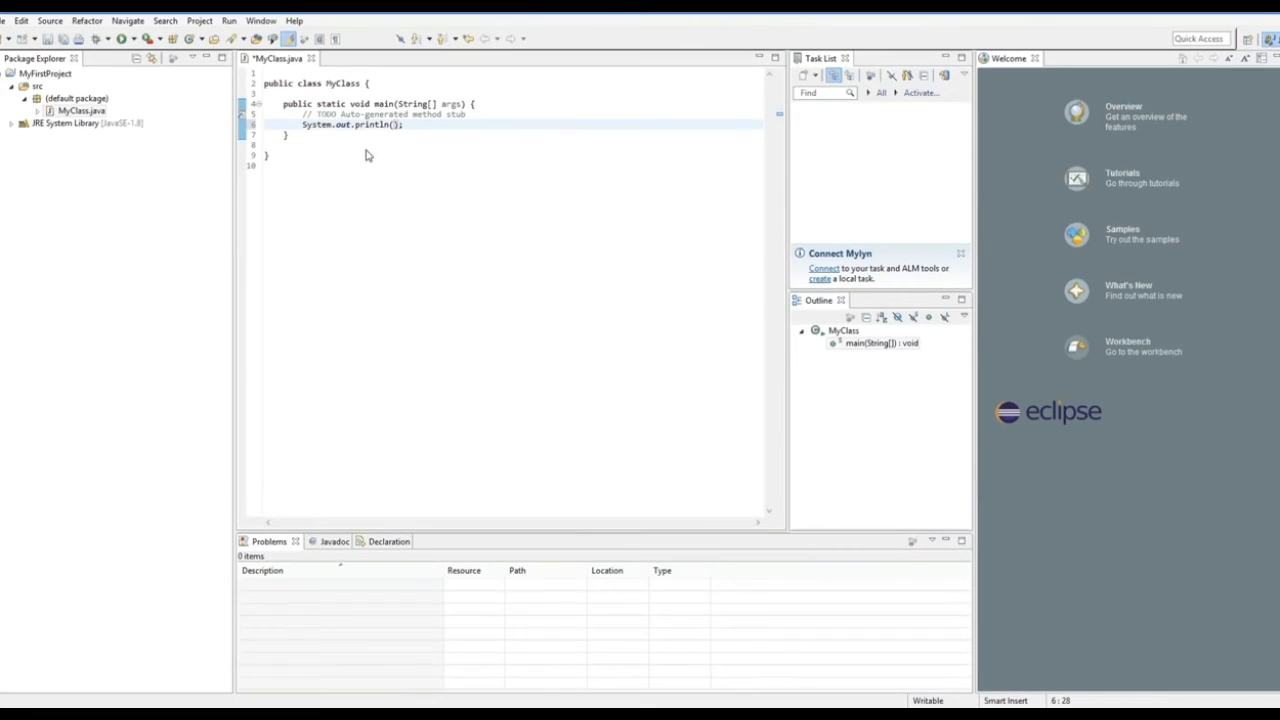
type("\"Hello World")
left_click_drag(494, 243, 253, 100)
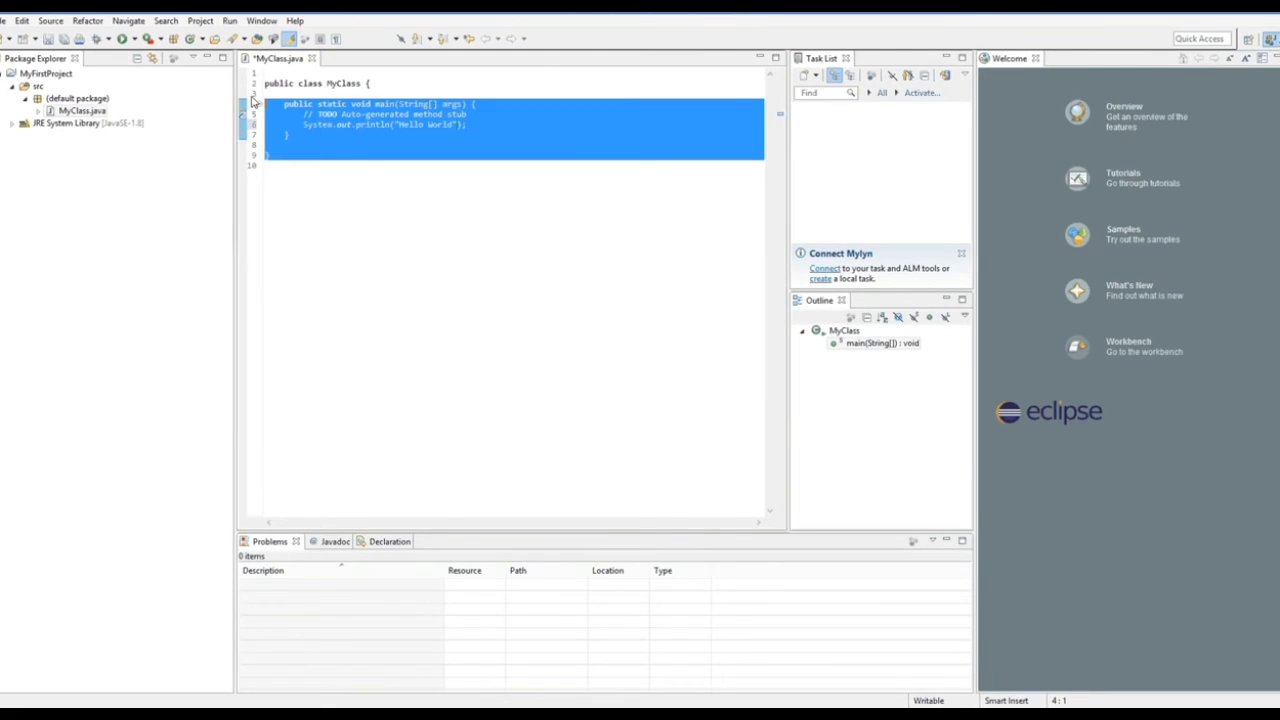
key("ctrl+a")
left_click(329, 206)
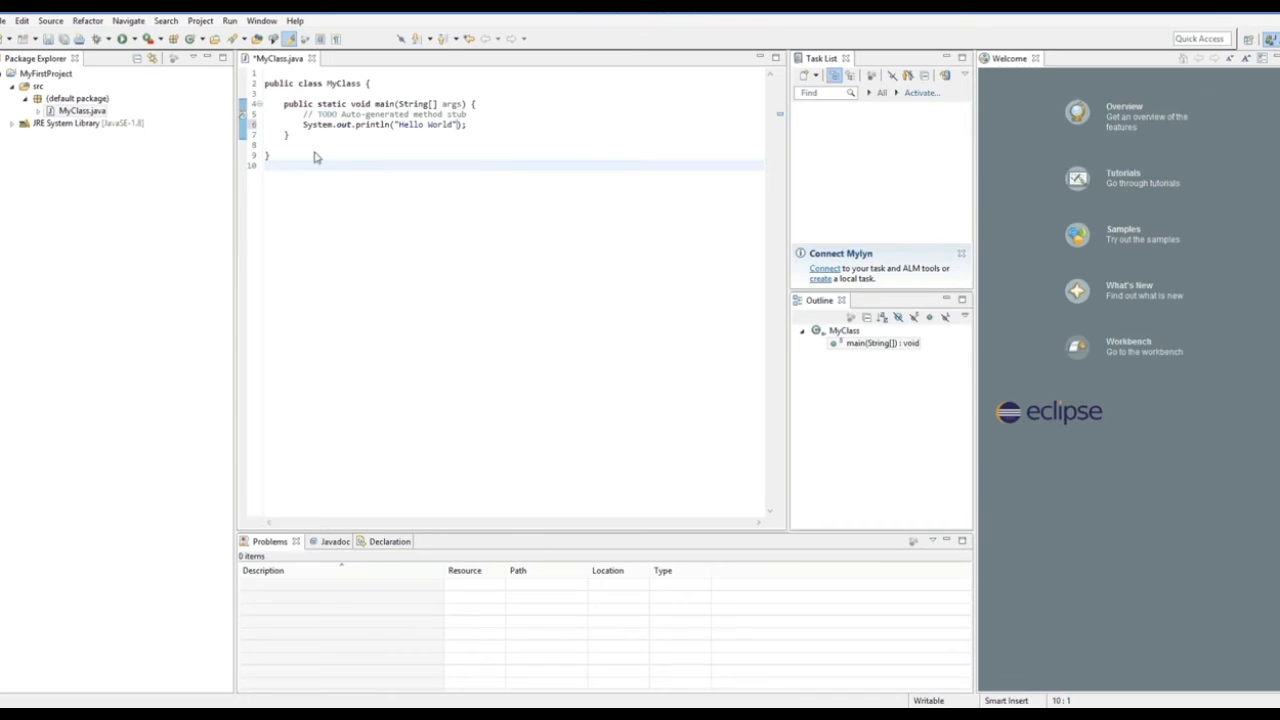
left_click(229, 21)
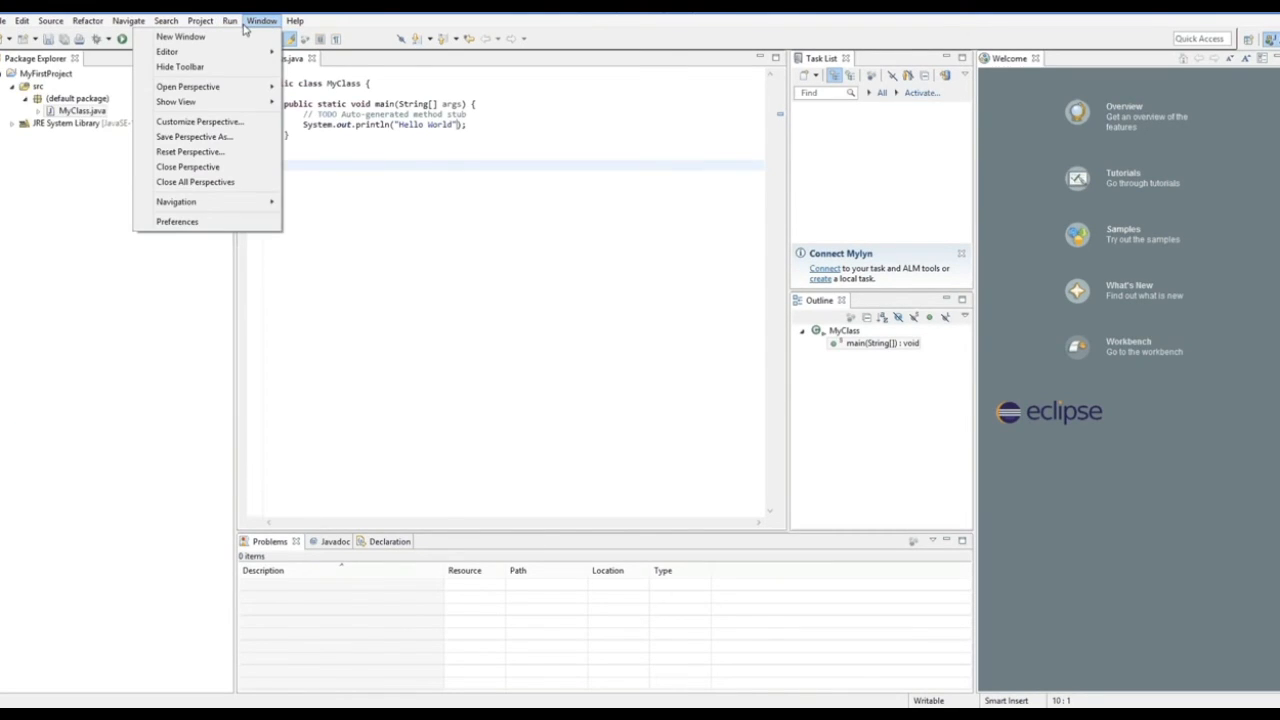
left_click(386, 135)
Step: Run MyFirstProject as a Java application, saving MyClass.java before the launch
left_click(52, 75)
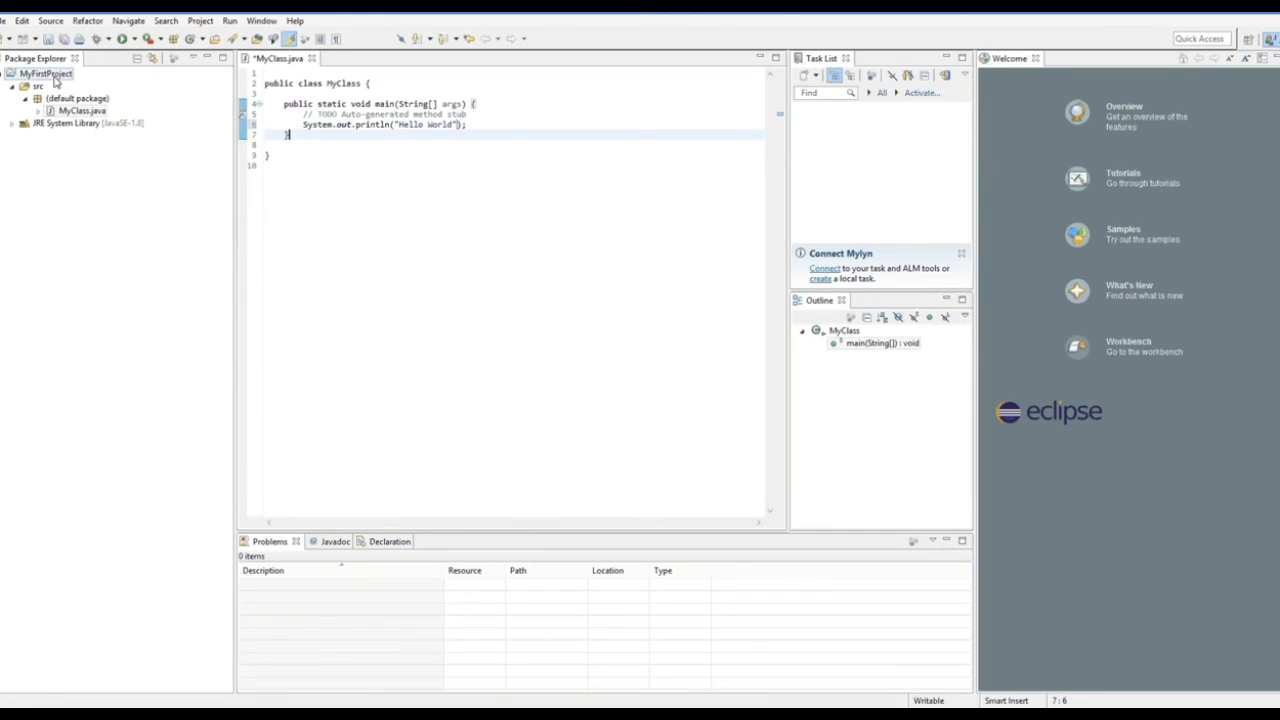
right_click(52, 76)
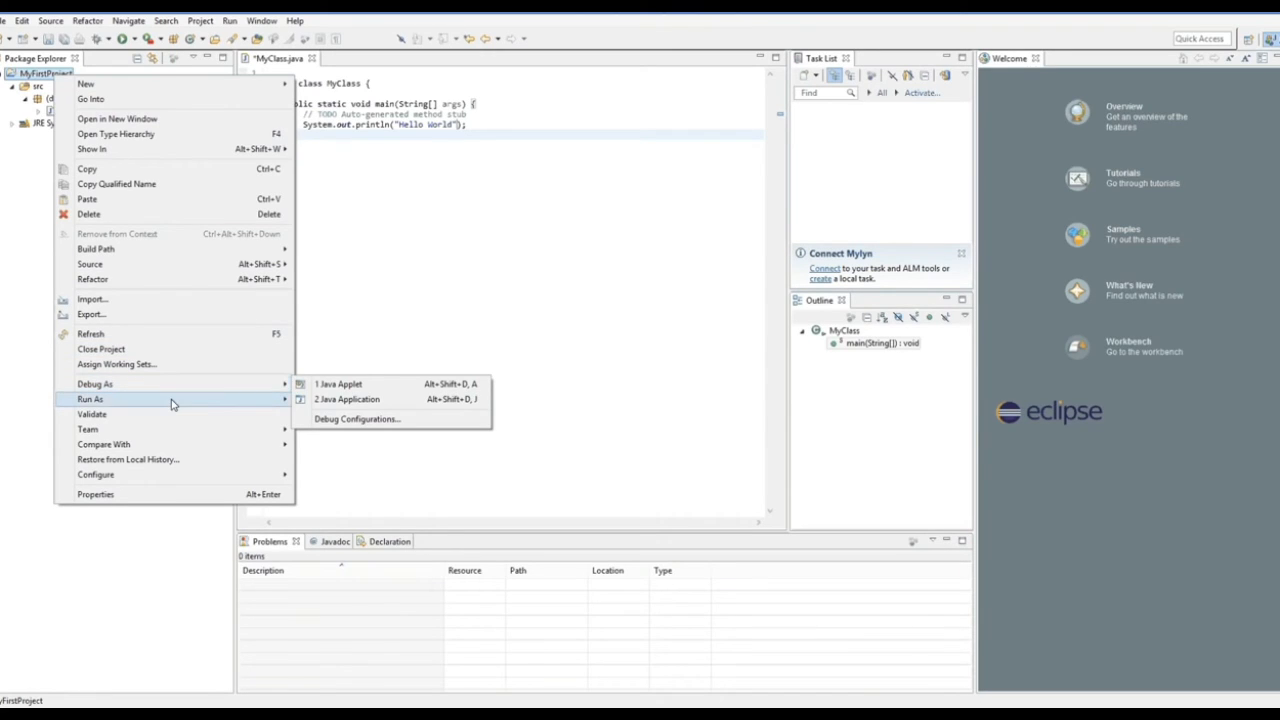
mouse_move(205, 404)
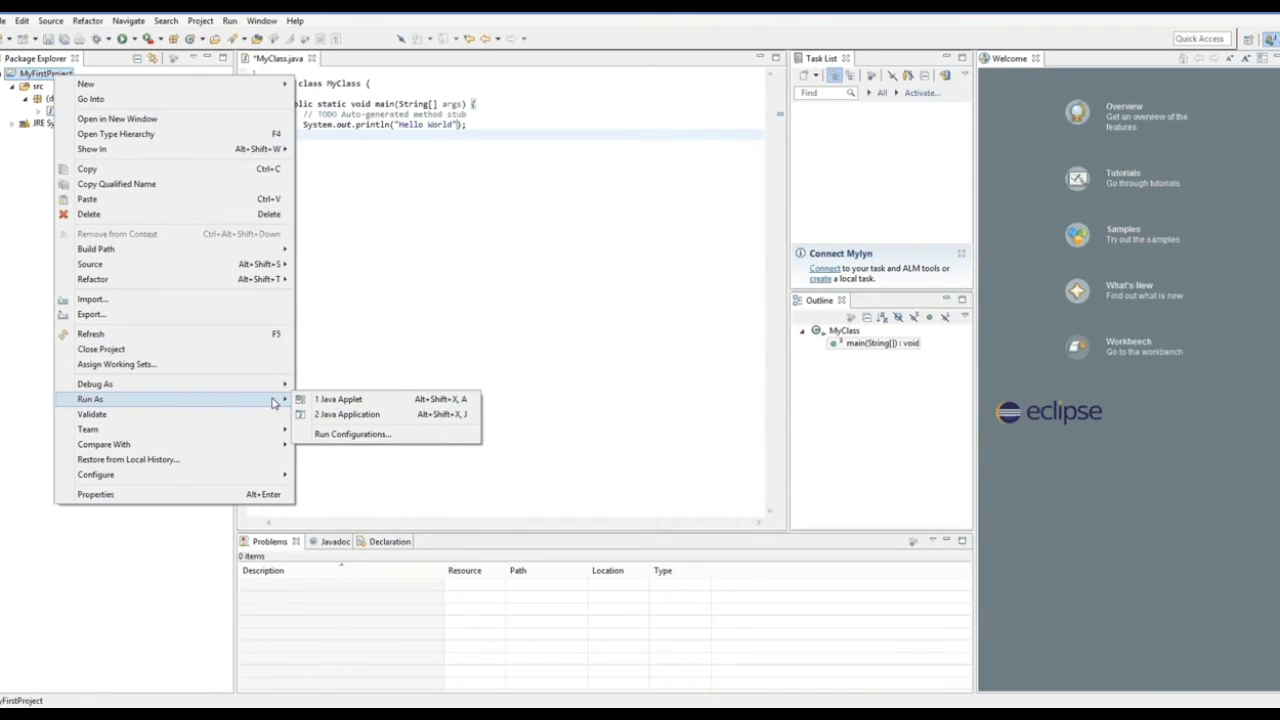
left_click(320, 414)
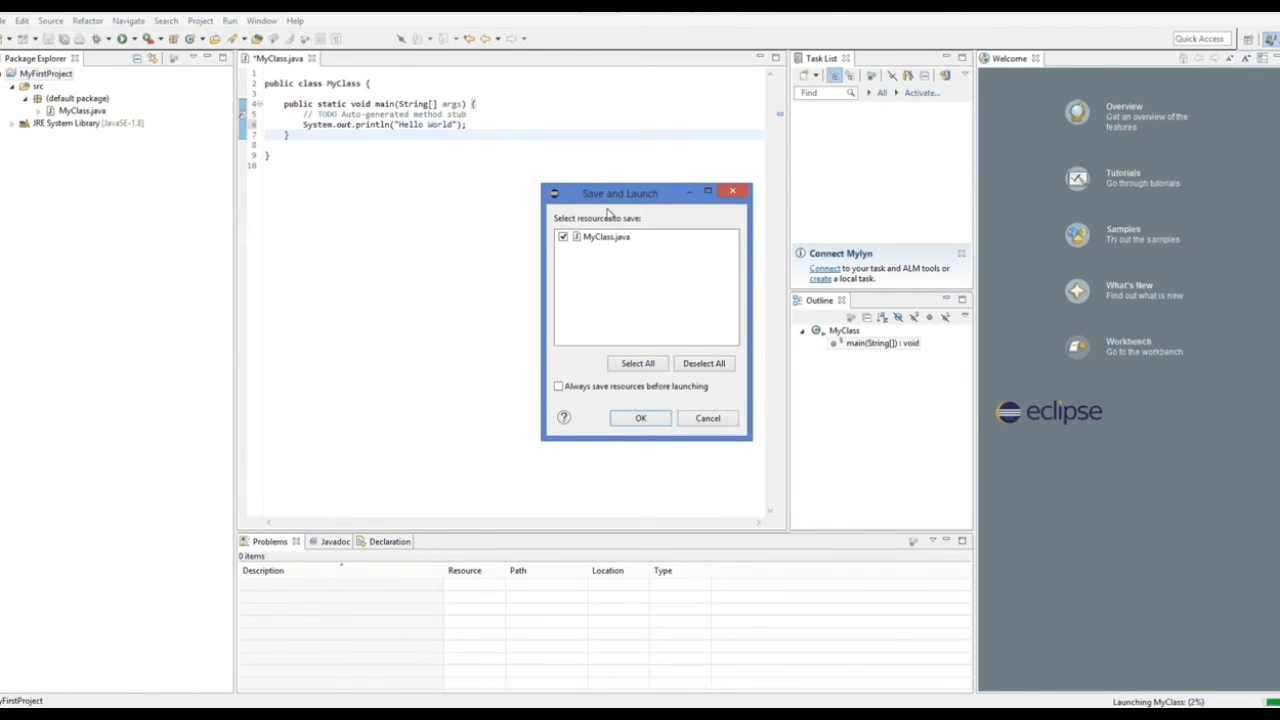
left_click(642, 419)
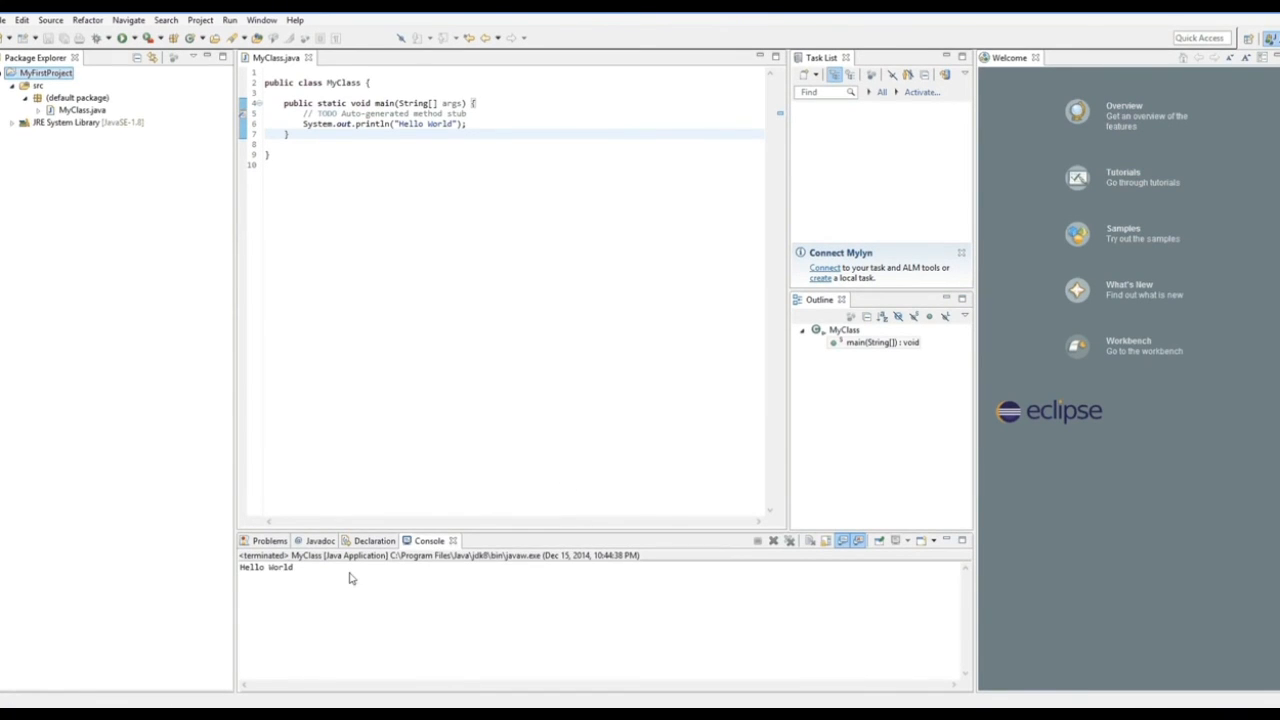
Step: Examine the program's console output and the source code of MyClass.java
left_click_drag(350, 578, 229, 566)
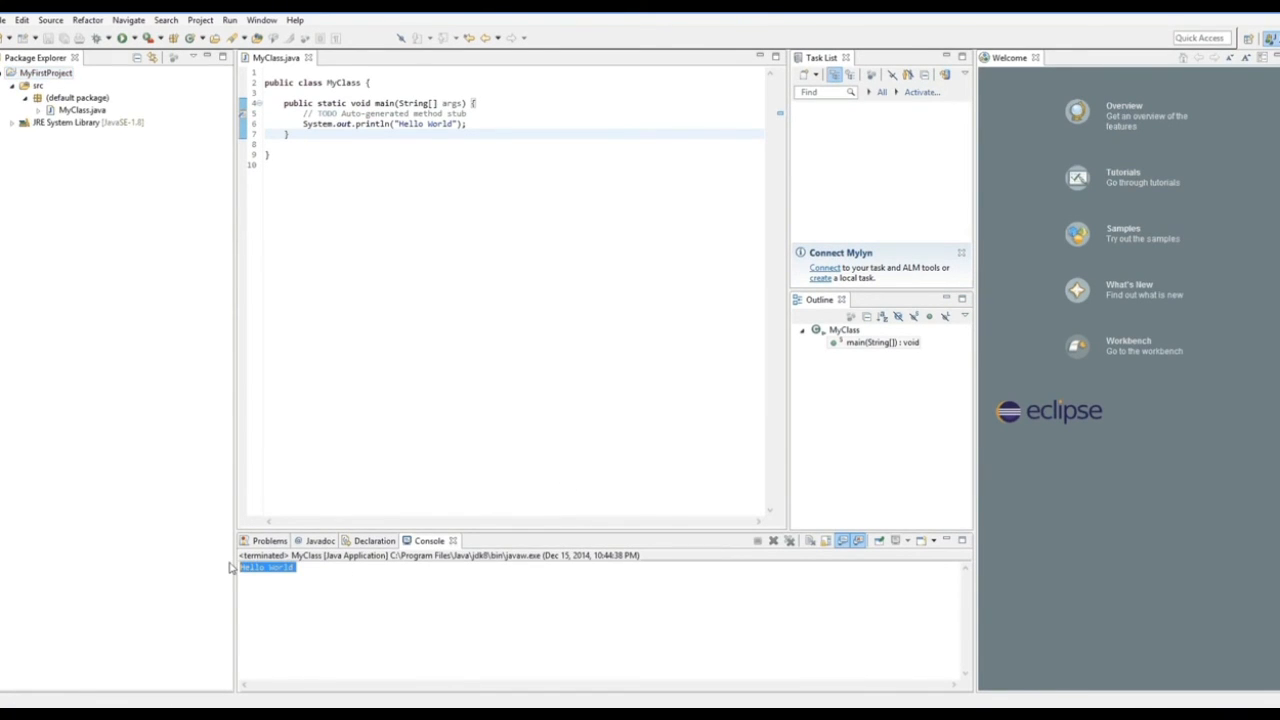
left_click(358, 570)
key("ctrl+a")
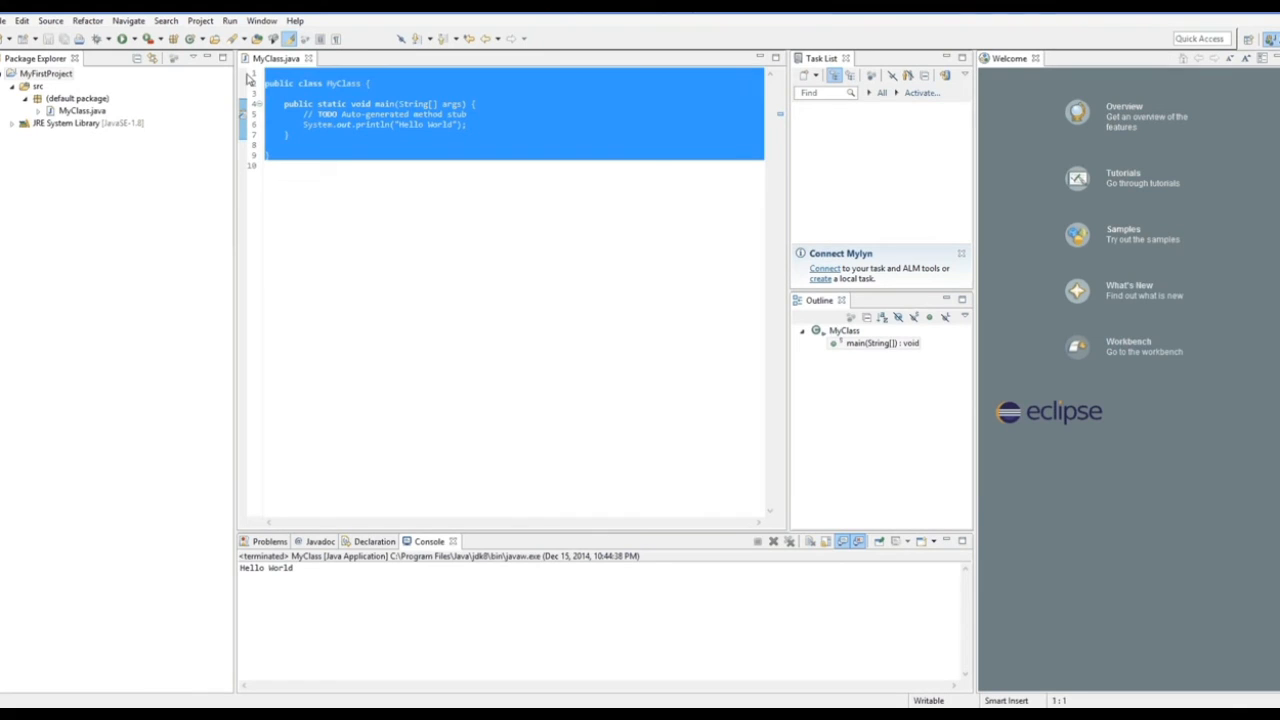
left_click(320, 104)
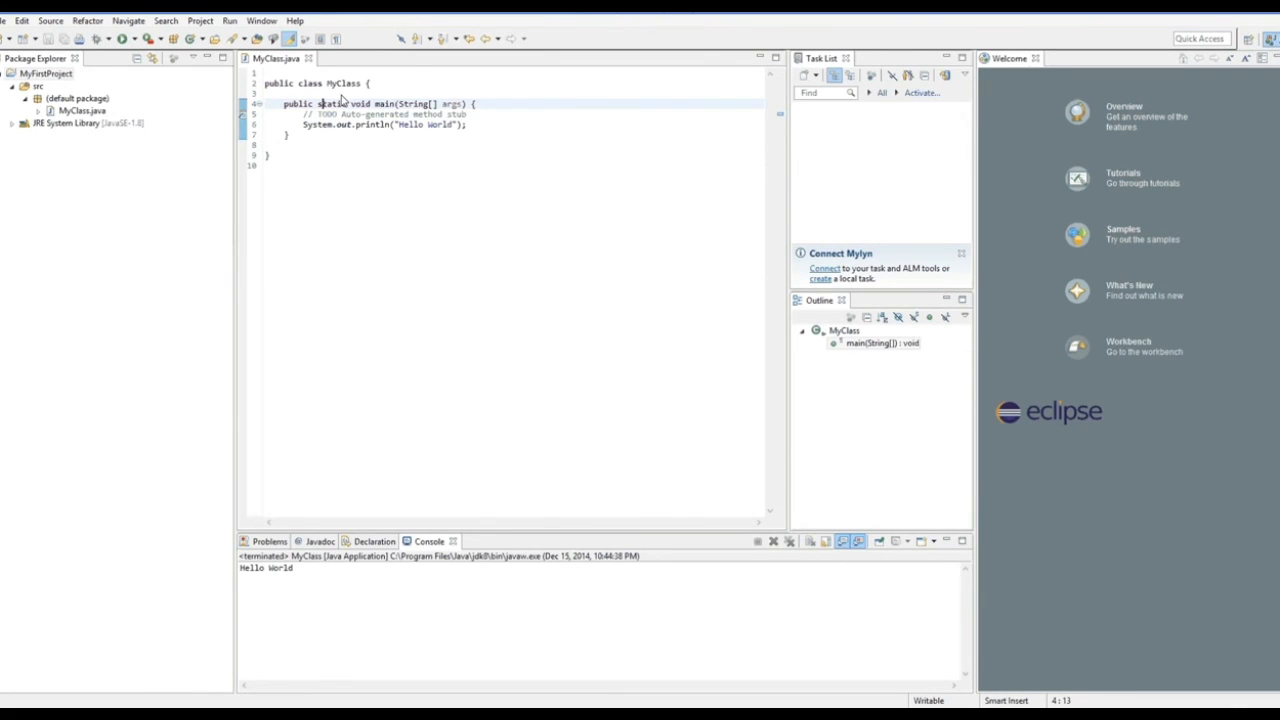